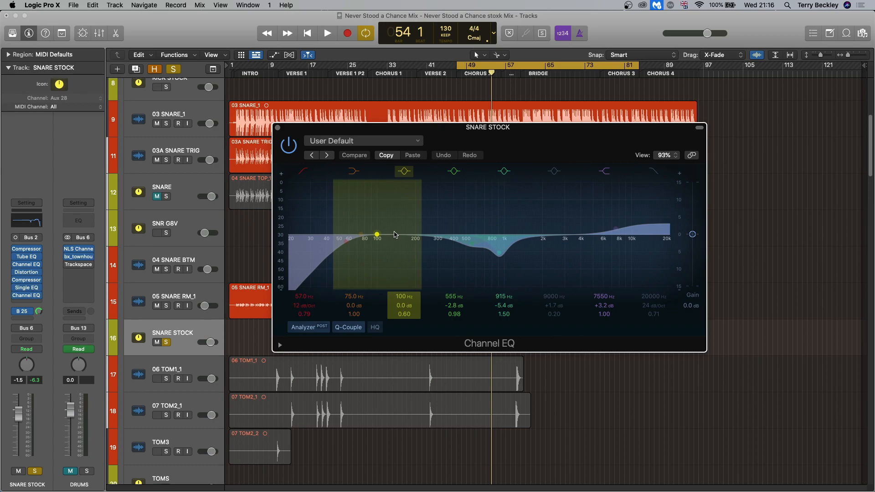
Unsolo SNARE STOCK and play the mix, bypassing and re-enabling its Channel EQ to compare the sound
{"action": "left_click", "coordinate": [166, 342]}
{"action": "key", "text": "space"}
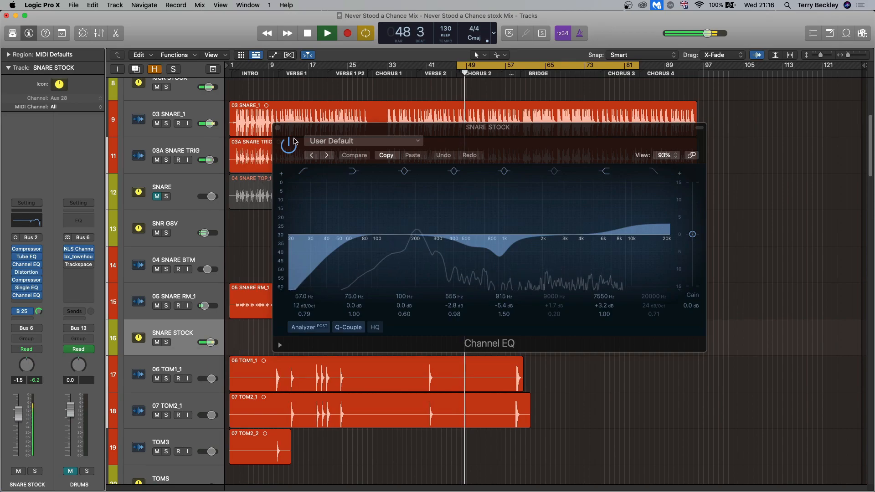
{"action": "left_click", "coordinate": [288, 146]}
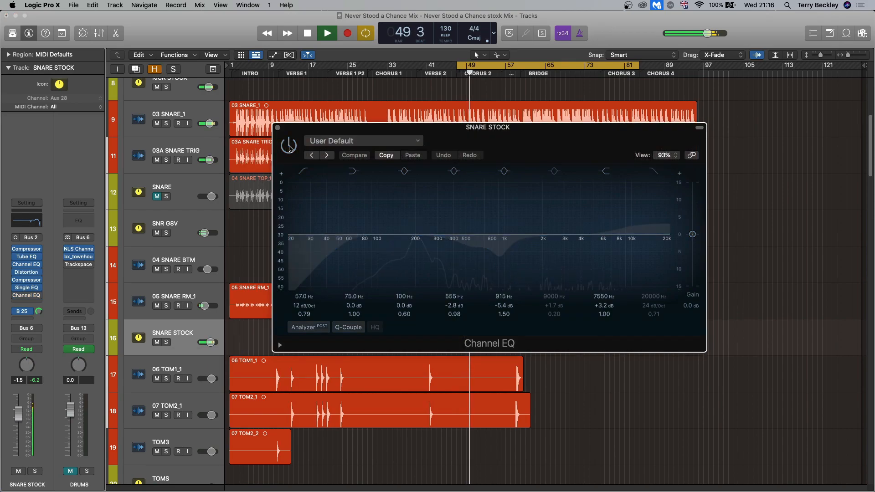
{"action": "left_click", "coordinate": [289, 146]}
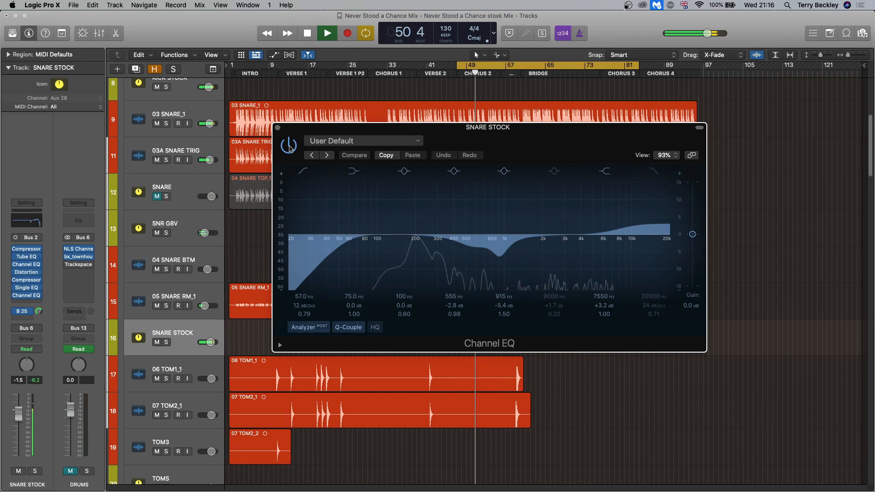
{"action": "key", "text": "space"}
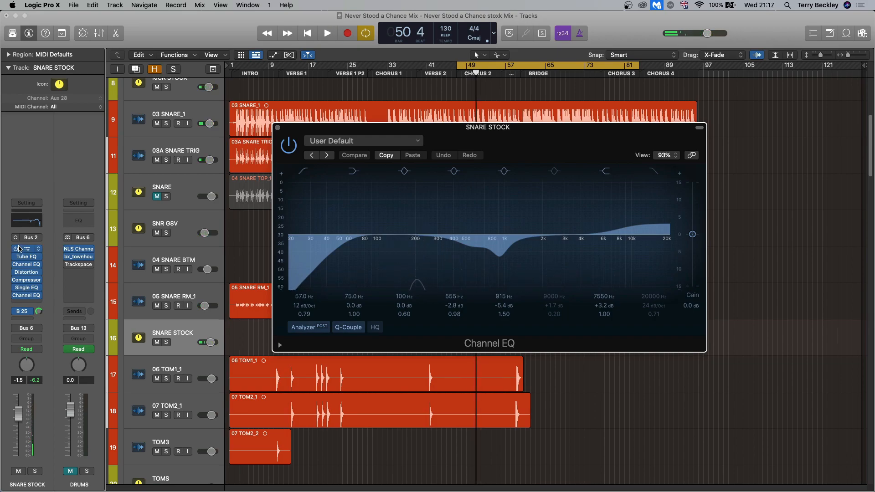
Play the mix with all SNARE STOCK plug-ins bypassed and re-enabled for comparison, and close the Channel EQ window
{"action": "left_click", "coordinate": [16, 296]}
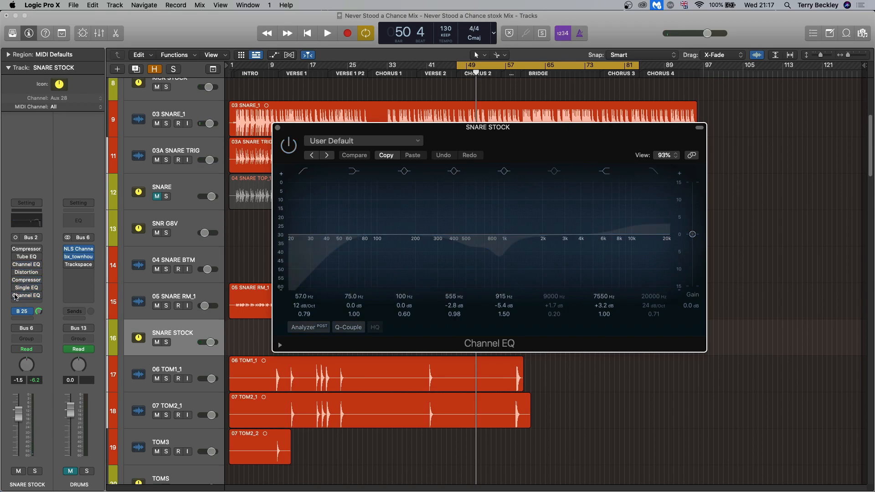
{"action": "key", "text": "space"}
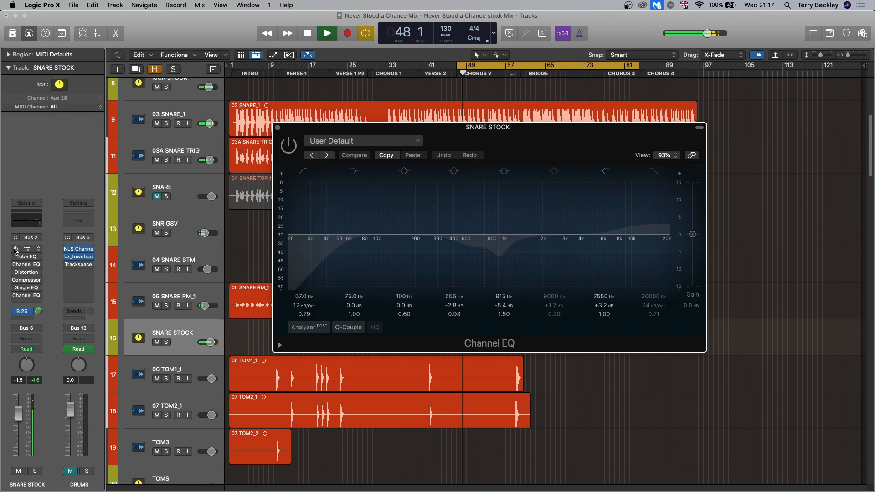
{"action": "left_click_drag", "start_coordinate": [15, 250], "coordinate": [14, 296]}
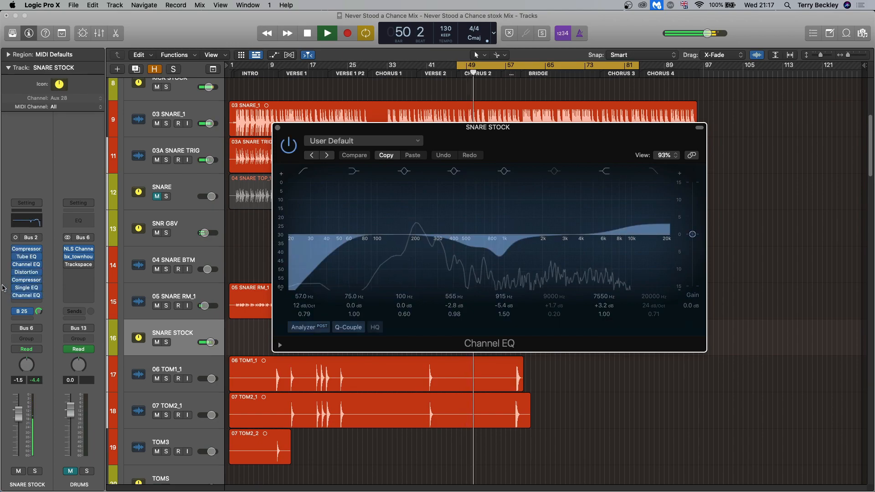
{"action": "key", "text": "space"}
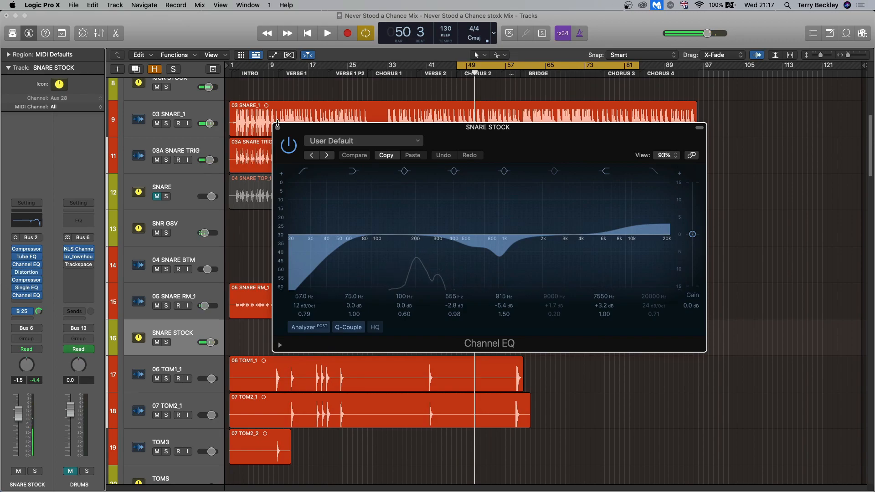
{"action": "left_click", "coordinate": [277, 128]}
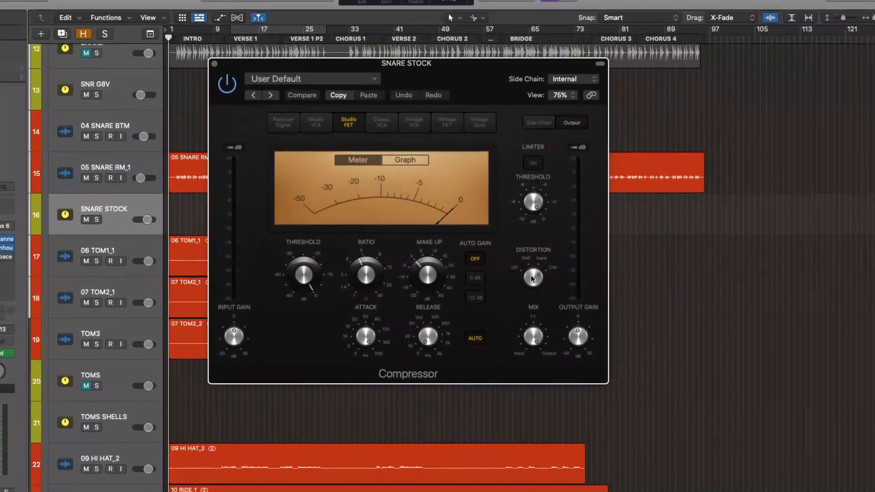
Adjust the distortion setting of the Studio FET Compressor on SNARE STOCK
{"action": "left_click_drag", "start_coordinate": [544, 279], "coordinate": [542, 326]}
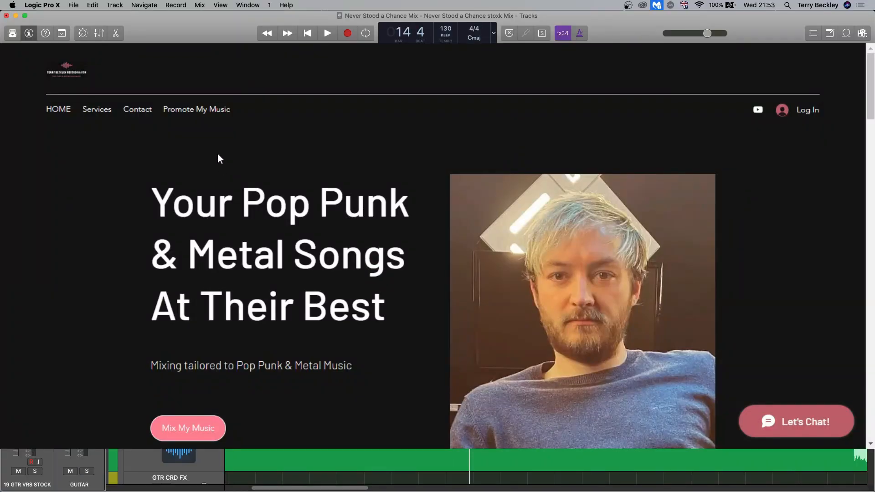
Look through the mixing services website down to the message field of the Mixing Enquiry form
{"action": "left_click_drag", "start_coordinate": [870, 92], "coordinate": [872, 391]}
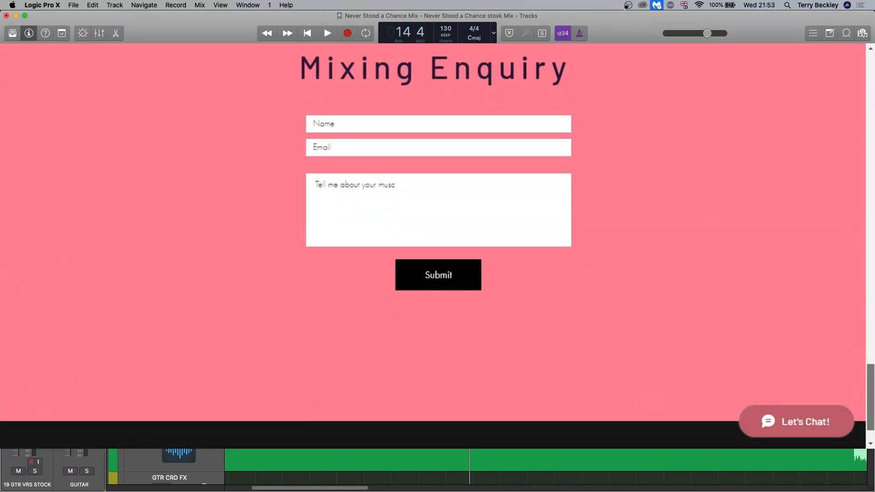
{"action": "left_click", "coordinate": [426, 198]}
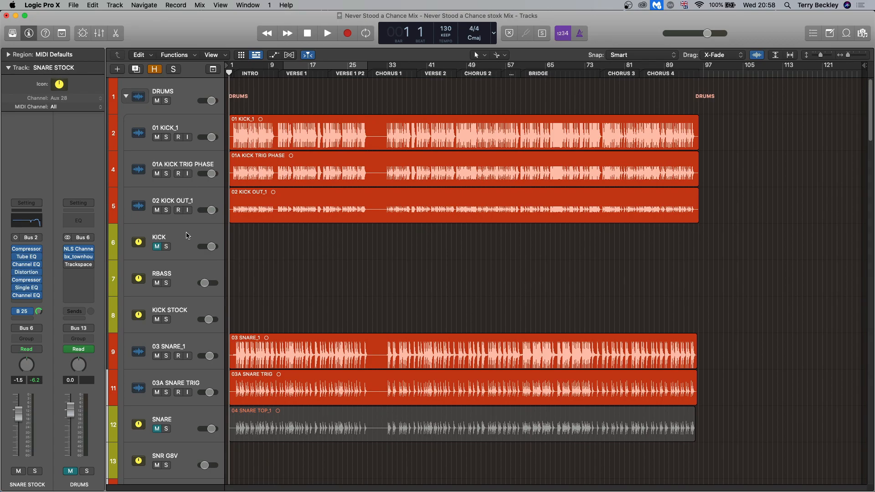
Select the KICK STOCK track, turn on the cycle range starting at Chorus 2, and play back the mix
{"action": "left_click", "coordinate": [186, 247]}
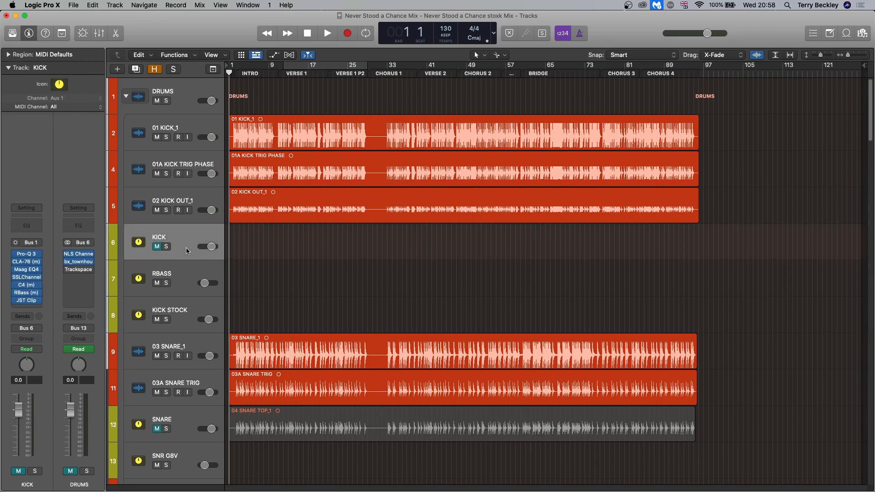
{"action": "left_click", "coordinate": [206, 305]}
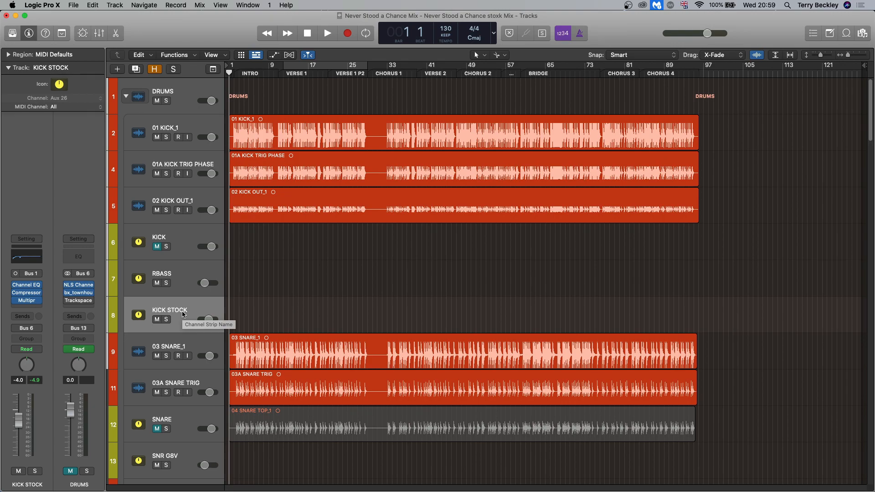
{"action": "left_click", "coordinate": [457, 68]}
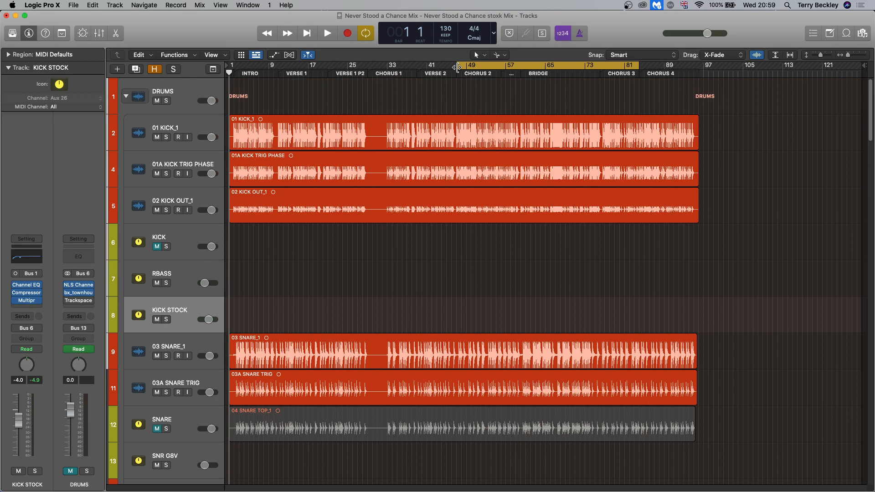
{"action": "key", "text": "space"}
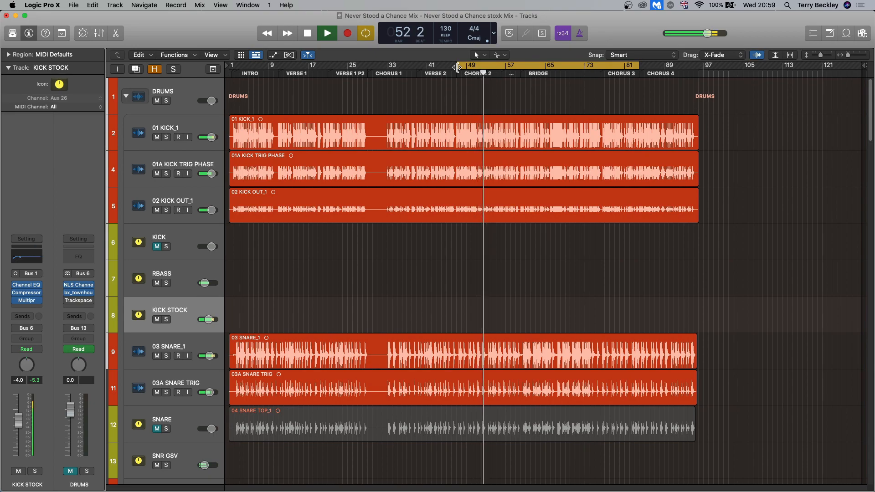
{"action": "key", "text": "space"}
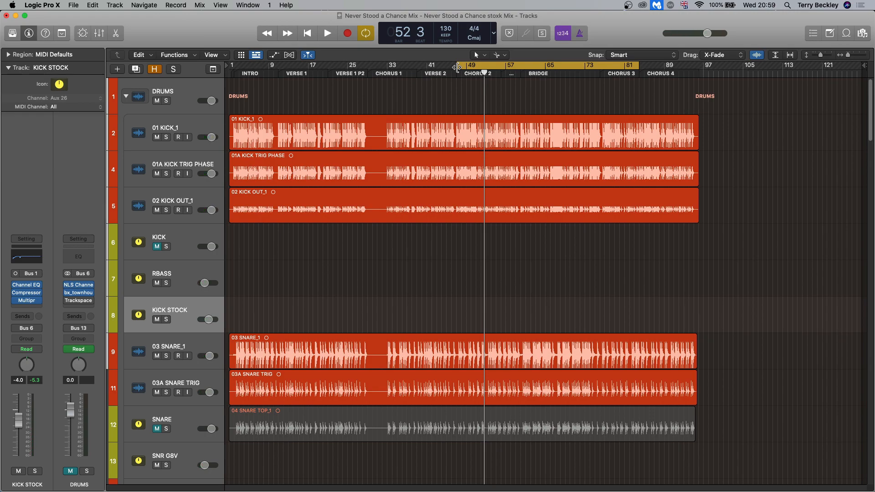
Open the Compressor on KICK STOCK, adjust its distortion setting, and reposition the plug-in window
{"action": "left_click", "coordinate": [27, 296]}
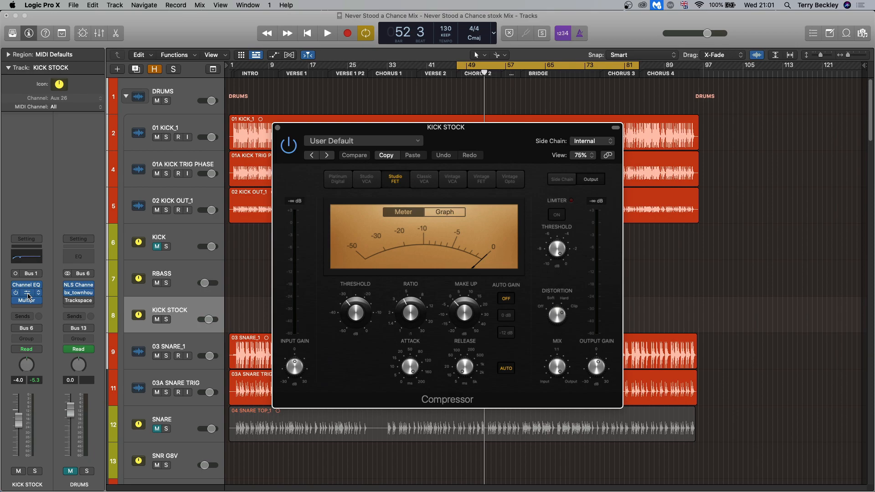
{"action": "left_click", "coordinate": [28, 295]}
{"action": "left_click", "coordinate": [27, 295]}
{"action": "left_click_drag", "start_coordinate": [557, 318], "coordinate": [554, 303]}
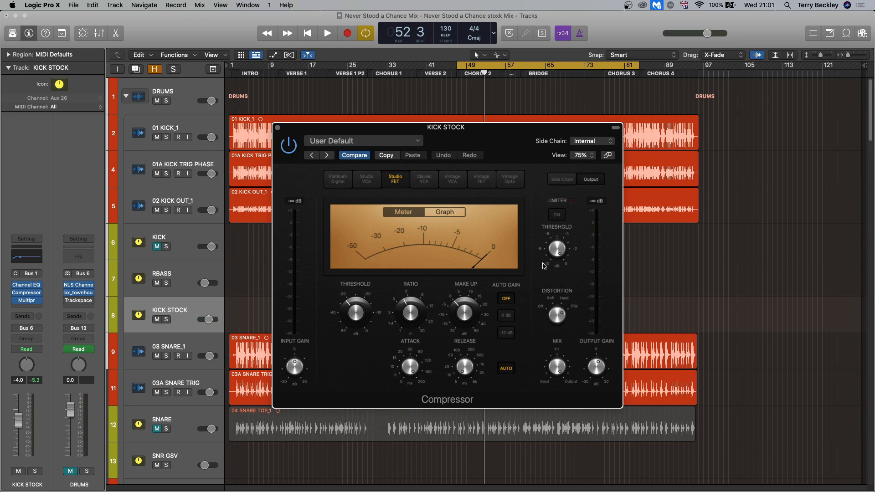
{"action": "left_click_drag", "start_coordinate": [491, 145], "coordinate": [518, 132]}
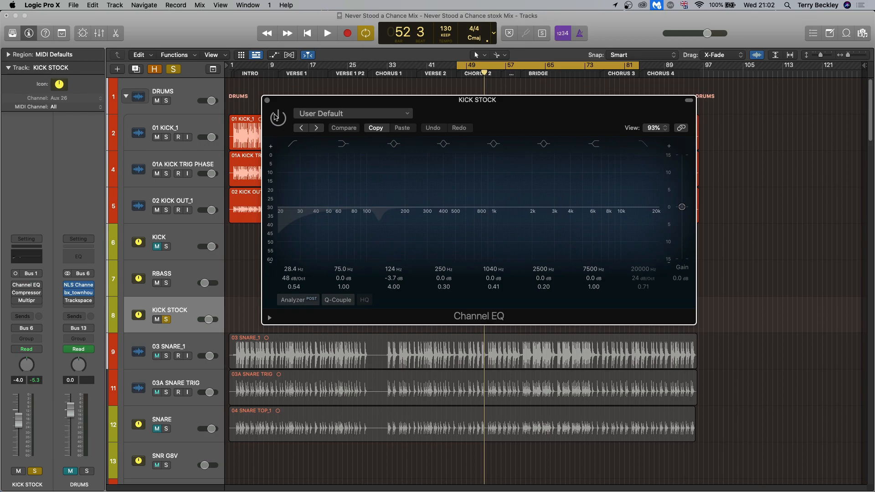
Play the soloed KICK STOCK without its plug-ins, re-enable its Channel EQ, and close the EQ window
{"action": "key", "text": "space"}
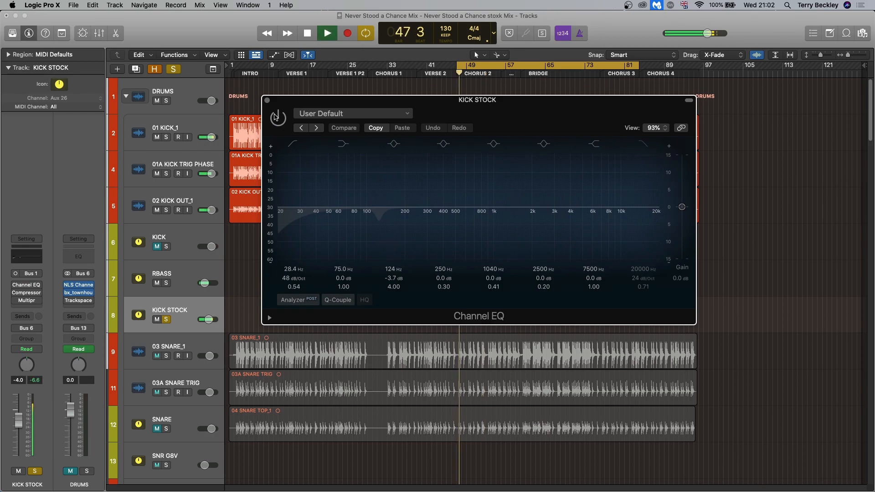
{"action": "key", "text": "space"}
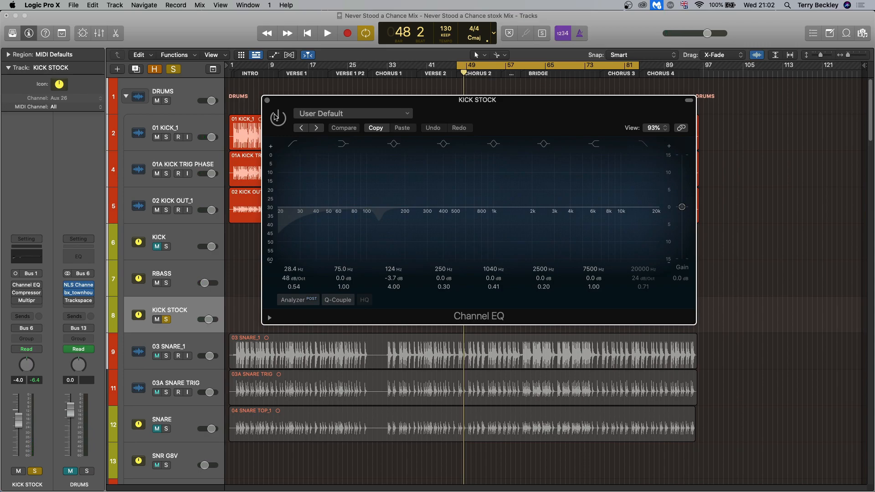
{"action": "left_click", "coordinate": [279, 121]}
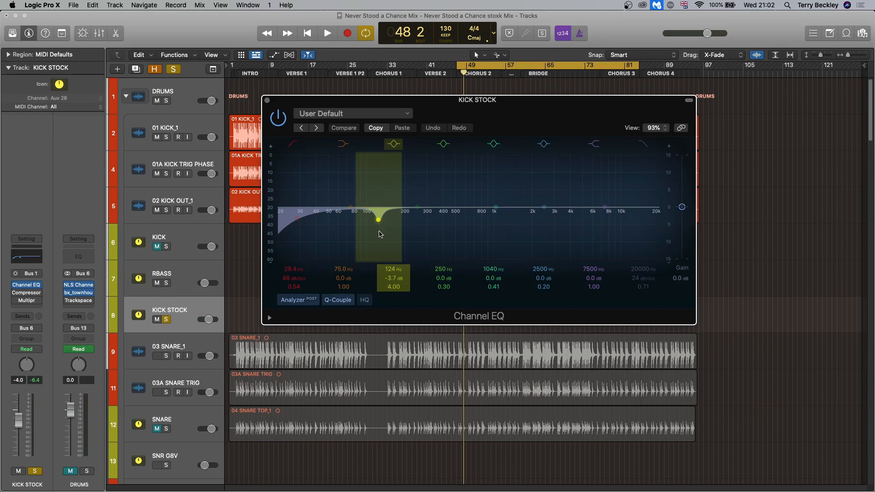
{"action": "left_click", "coordinate": [267, 100]}
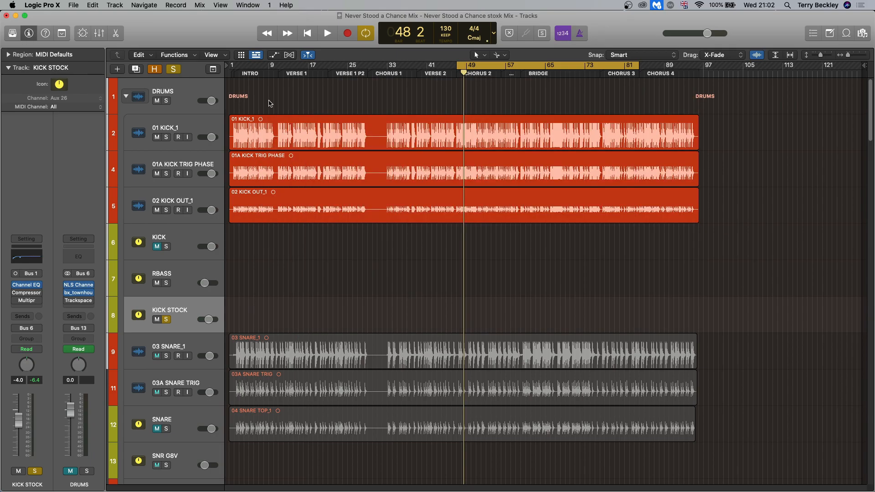
Open the Compressor on KICK STOCK, check its ratio, attack and release, and turn down its distortion setting
{"action": "left_click", "coordinate": [26, 293]}
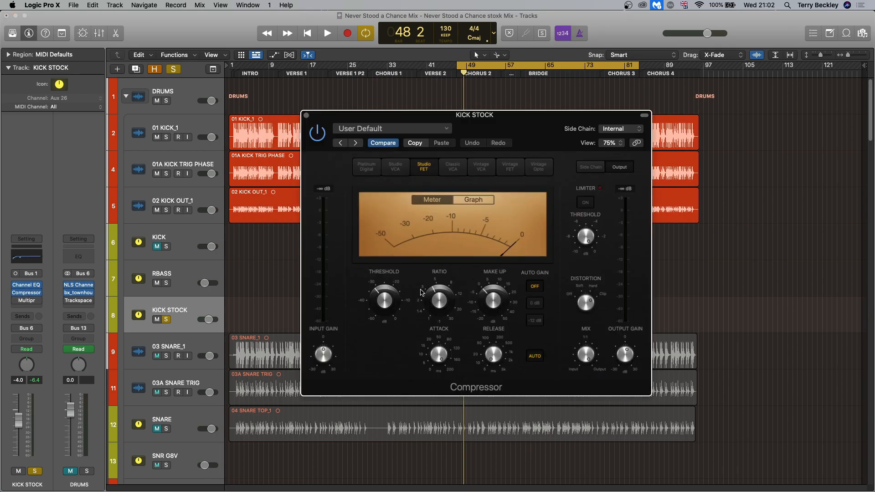
{"action": "mouse_move", "coordinate": [448, 366]}
{"action": "mouse_move", "coordinate": [506, 364]}
{"action": "left_click_drag", "start_coordinate": [530, 126], "coordinate": [518, 93]}
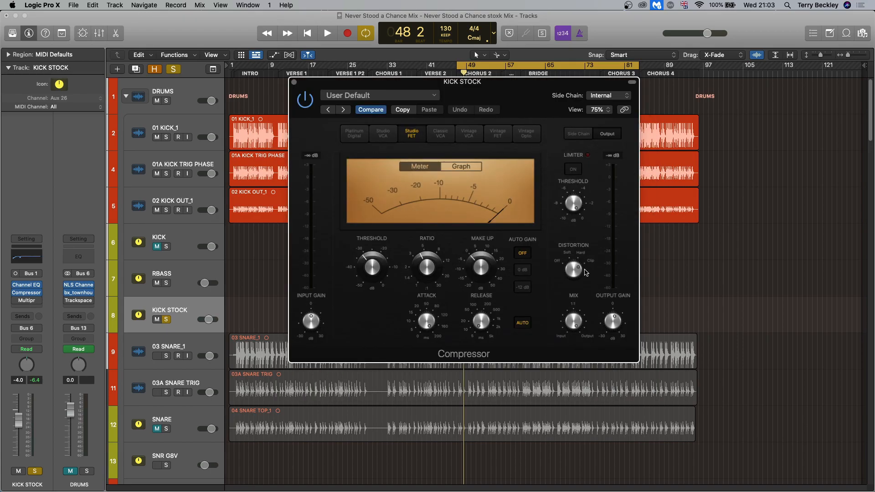
{"action": "left_click_drag", "start_coordinate": [572, 269], "coordinate": [567, 332]}
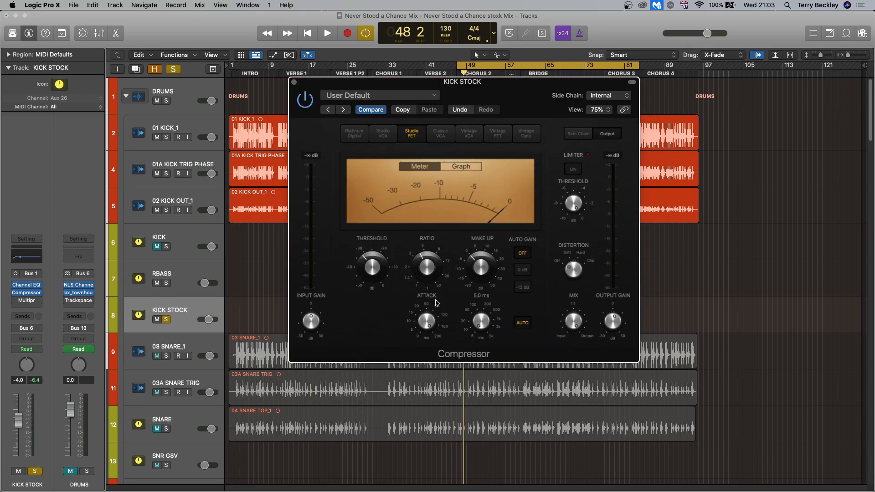
{"action": "mouse_move", "coordinate": [423, 258]}
{"action": "mouse_move", "coordinate": [429, 326]}
{"action": "mouse_move", "coordinate": [481, 329]}
Play the compressed kick soloed, clear the solo, and play it within the full mix
{"action": "key", "text": "space"}
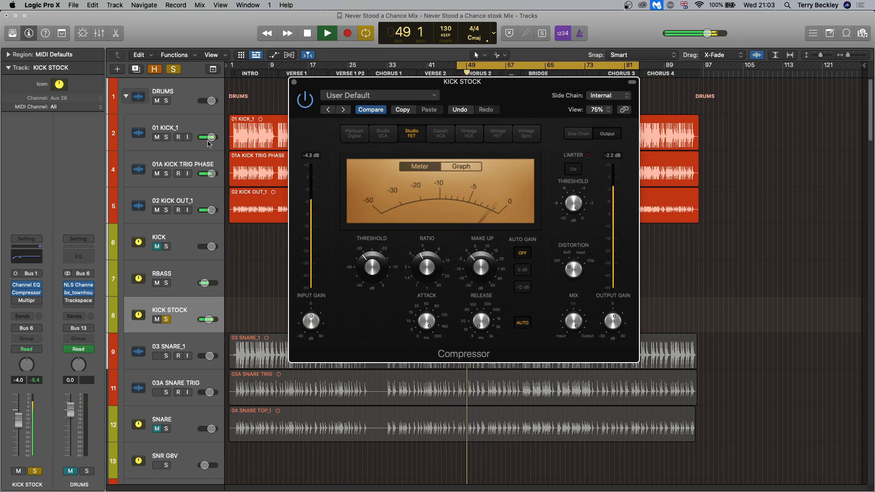
{"action": "key", "text": "space"}
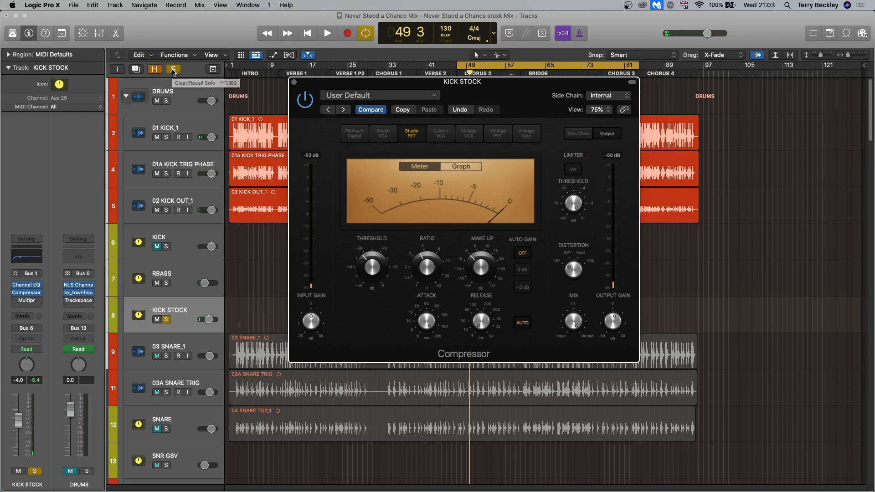
{"action": "left_click", "coordinate": [173, 69]}
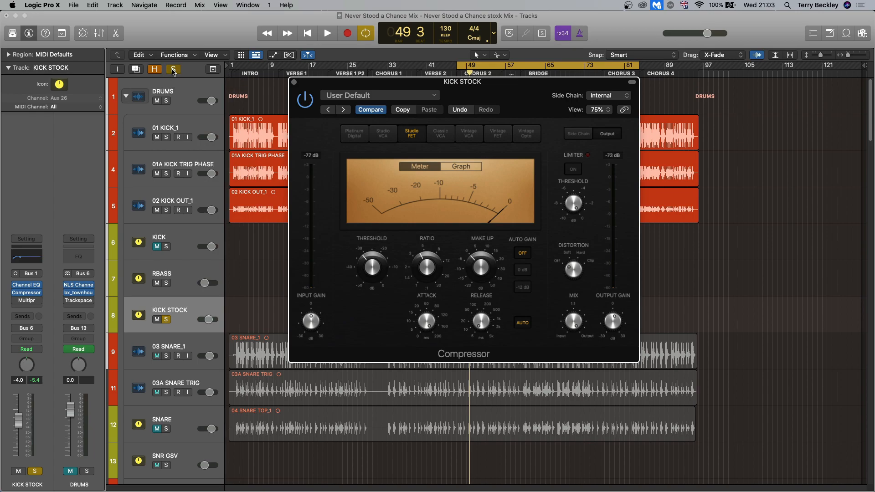
{"action": "key", "text": "space"}
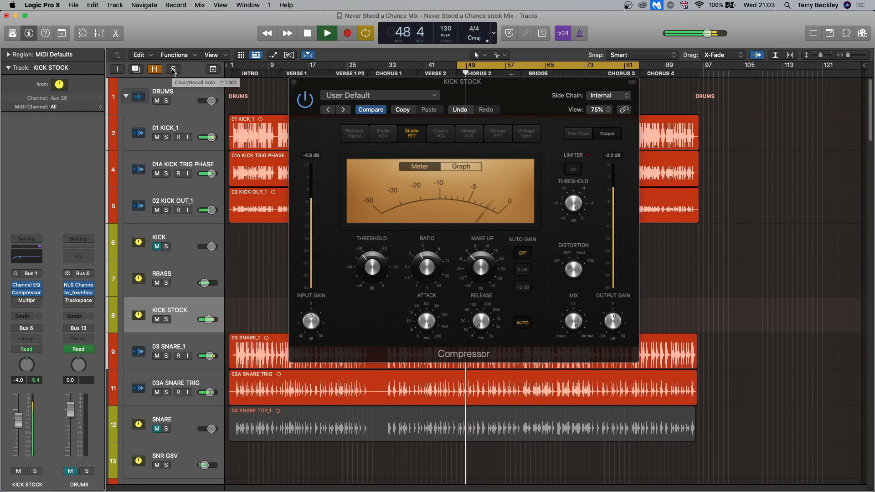
{"action": "key", "text": "space"}
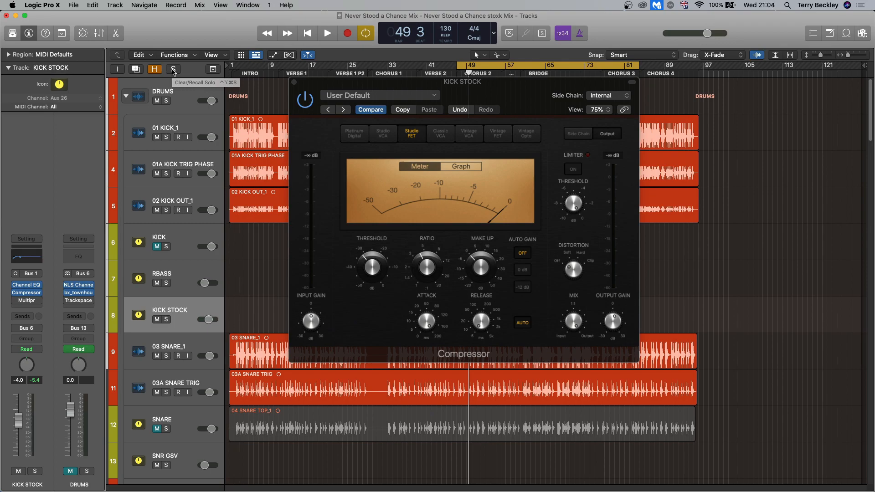
Adjust the kick Compressor's distortion while the mix plays, and turn off cycle mode
{"action": "key", "text": "space"}
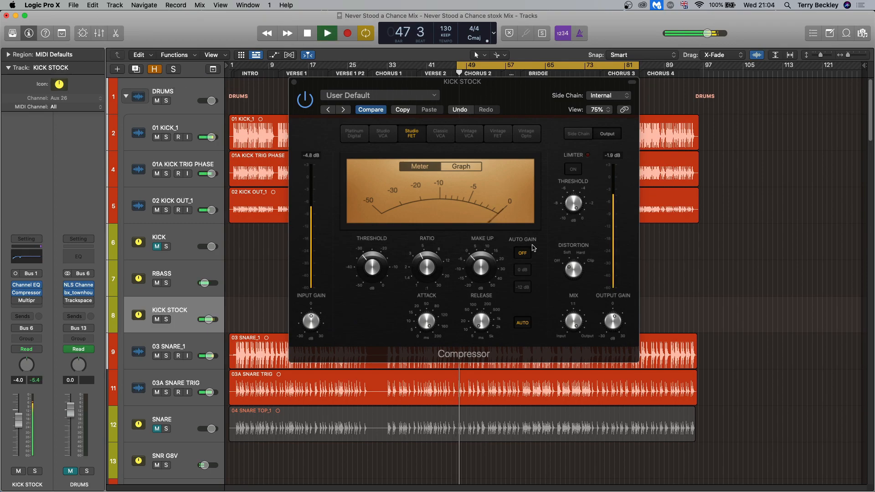
{"action": "left_click_drag", "start_coordinate": [569, 274], "coordinate": [584, 169]}
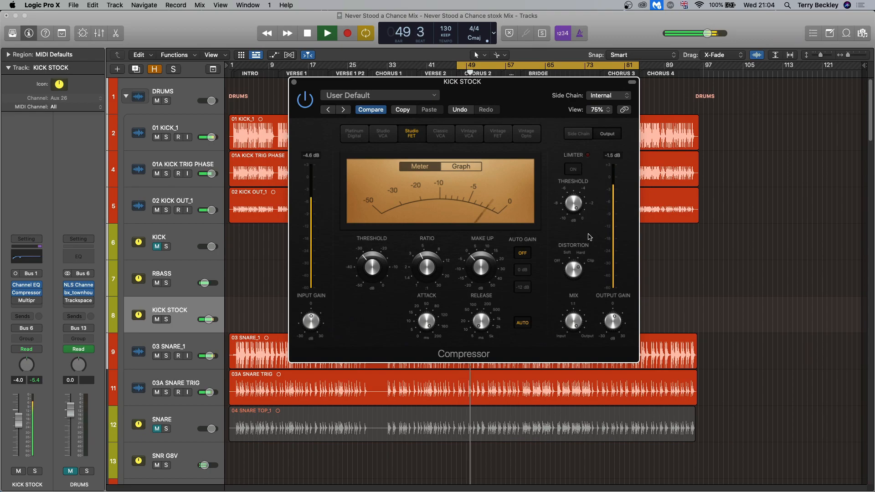
{"action": "key", "text": "c"}
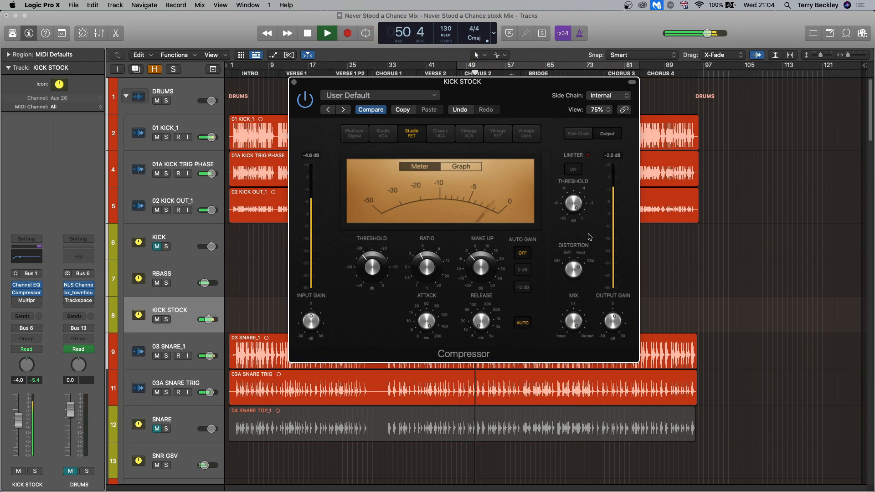
Stop playback, turn cycle mode on for the Chorus 2 to Chorus 3 range, and move the kick Compressor window aside
{"action": "key", "text": "space"}
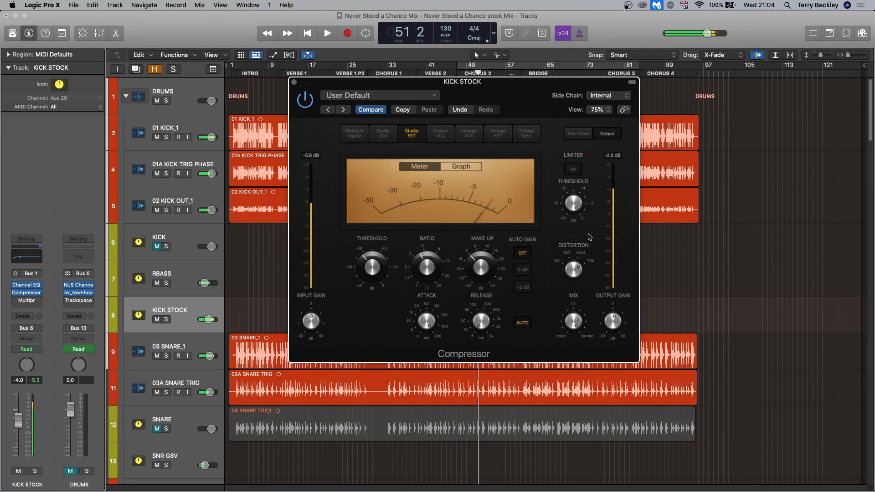
{"action": "left_click", "coordinate": [574, 65]}
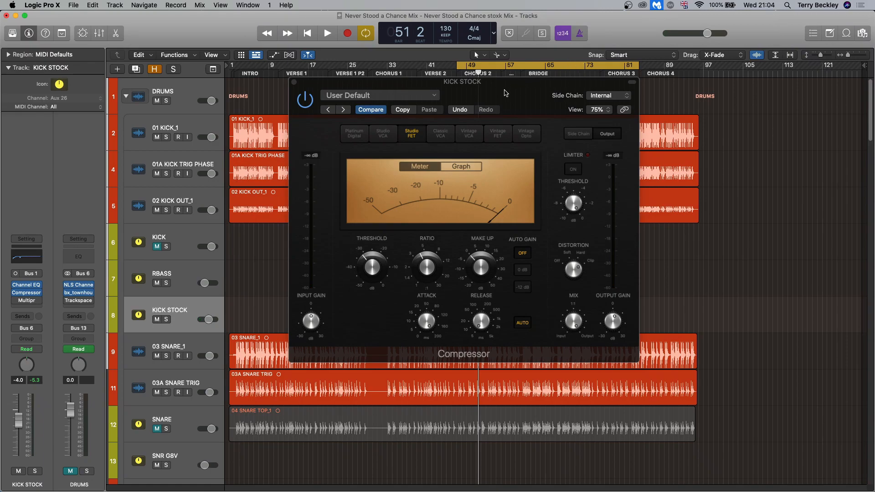
{"action": "left_click_drag", "start_coordinate": [505, 93], "coordinate": [587, 90]}
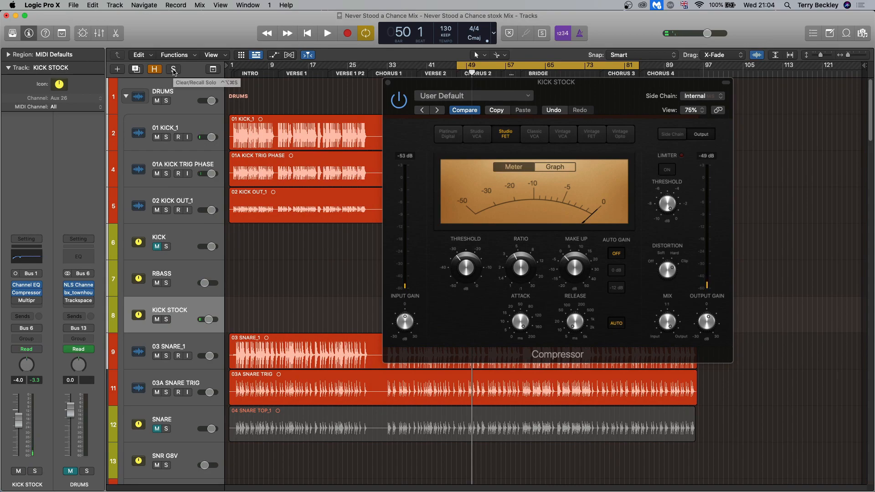
Play the looped mix while checking the kick Compressor's distortion control, stop playback, and close the Compressor window
{"action": "key", "text": "space"}
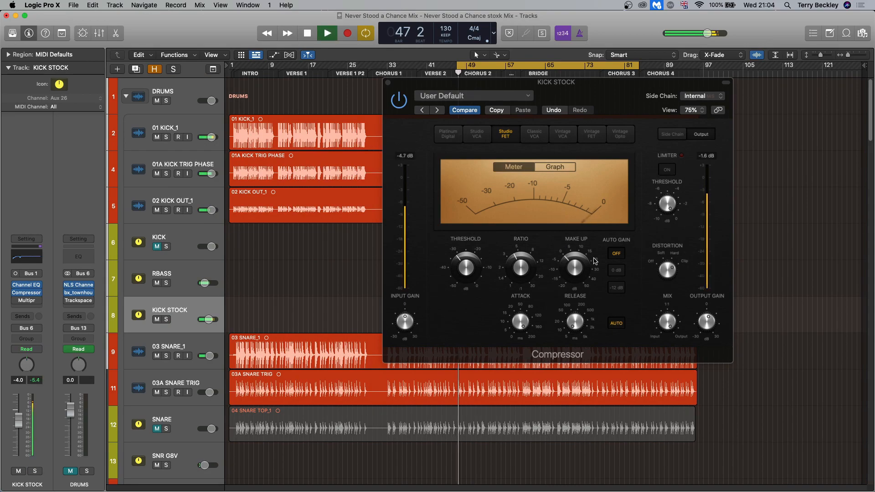
{"action": "left_click", "coordinate": [662, 265]}
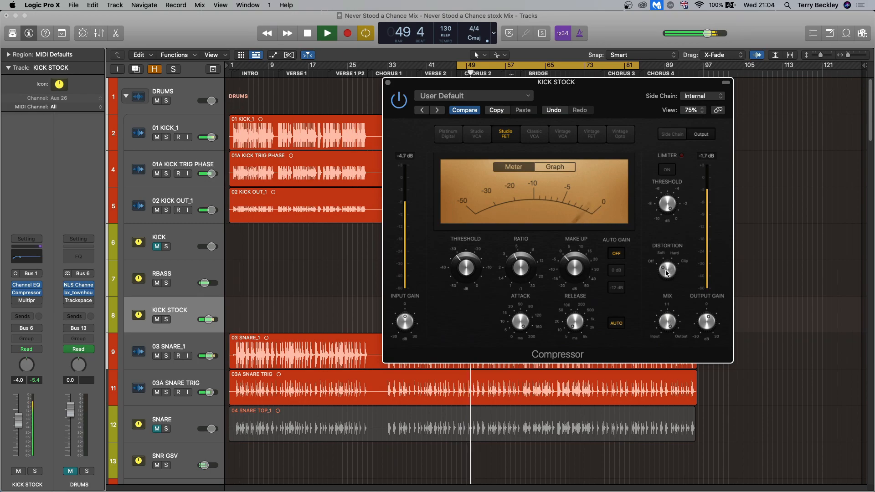
{"action": "mouse_move", "coordinate": [680, 216]}
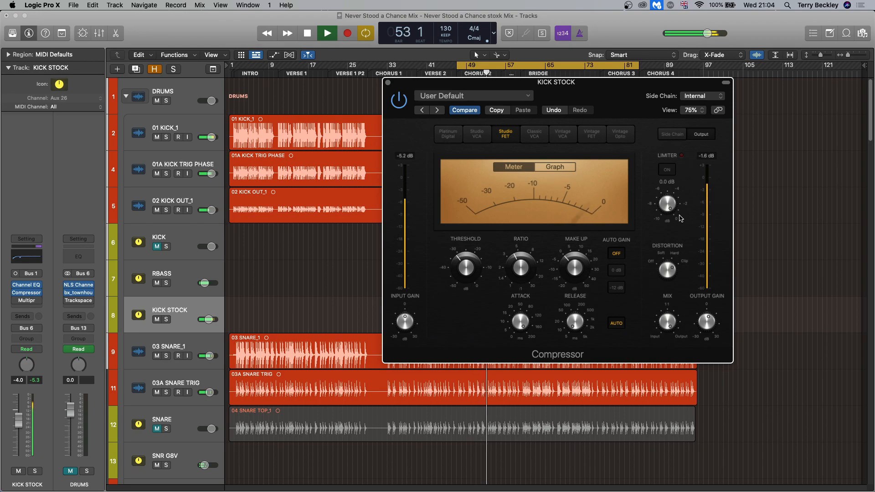
{"action": "key", "text": "space"}
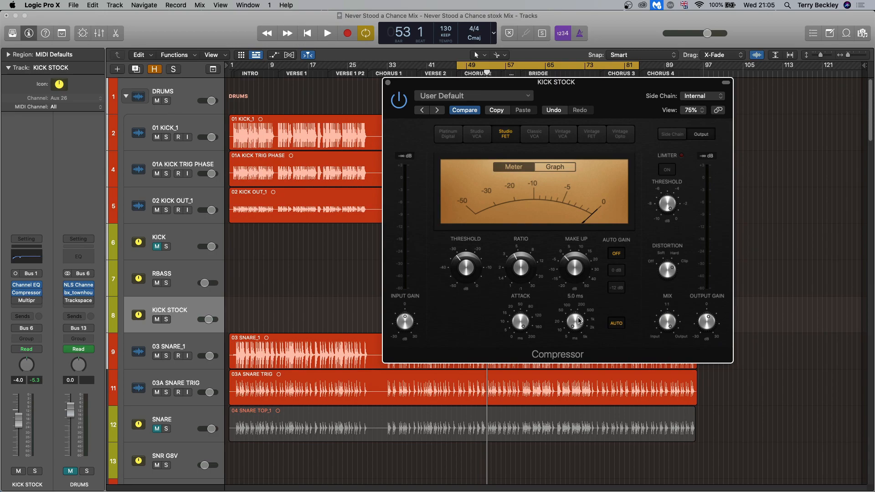
{"action": "key", "text": "super+w"}
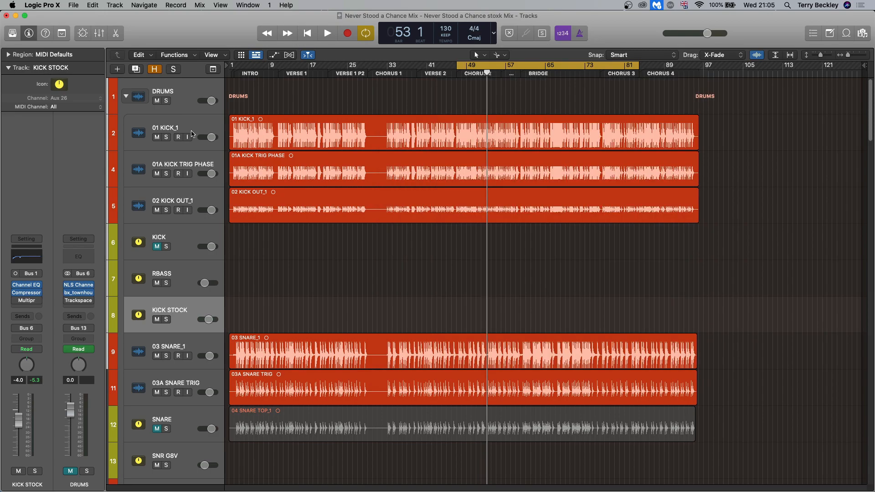
Review the channel strips of 01 KICK_1, 01A KICK TRIG PHASE and 02 KICK OUT_1
{"action": "left_click", "coordinate": [191, 134]}
{"action": "left_click", "coordinate": [199, 163]}
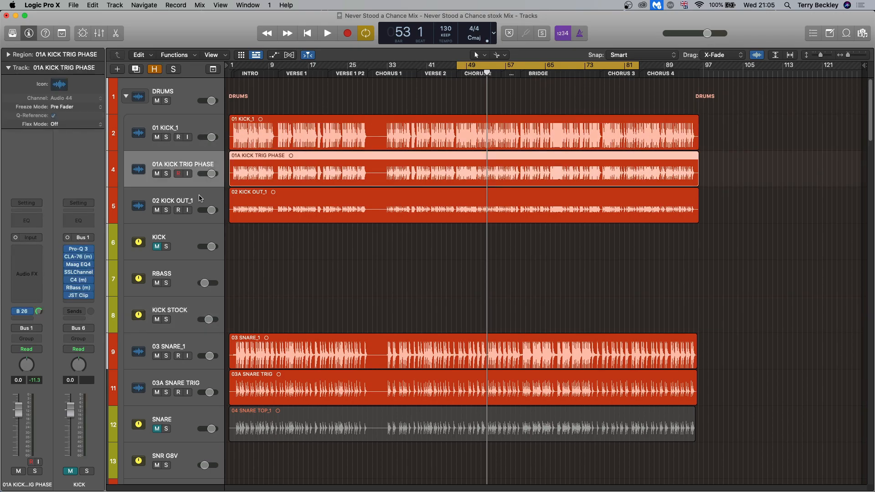
{"action": "left_click", "coordinate": [206, 201]}
{"action": "key", "text": "Up"}
{"action": "left_click", "coordinate": [206, 202]}
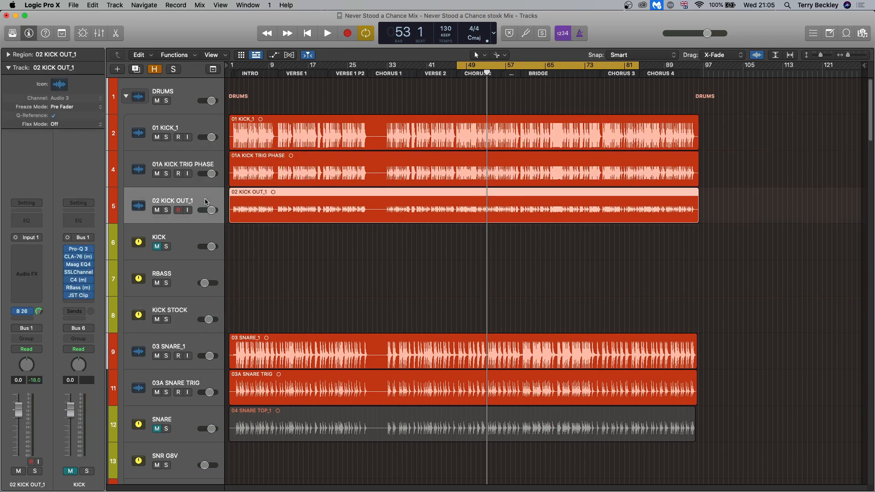
Enable the Multipressor on KICK STOCK and open its settings window
{"action": "left_click", "coordinate": [97, 310]}
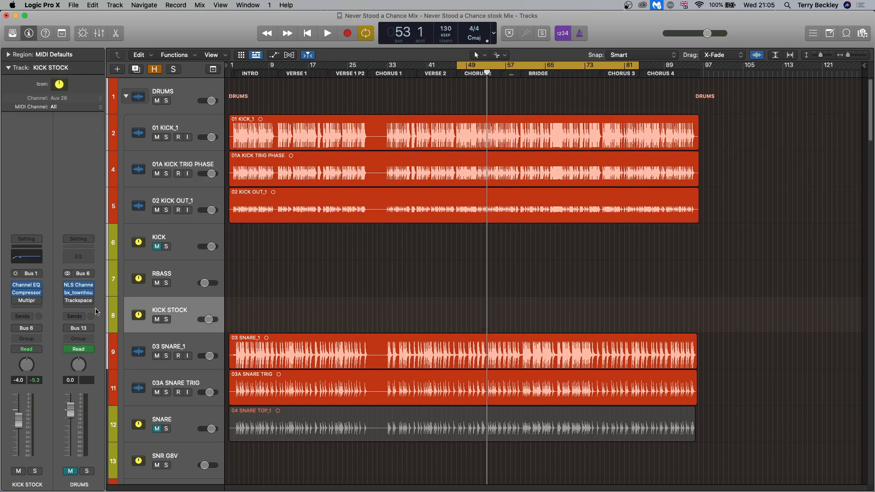
{"action": "left_click", "coordinate": [27, 302]}
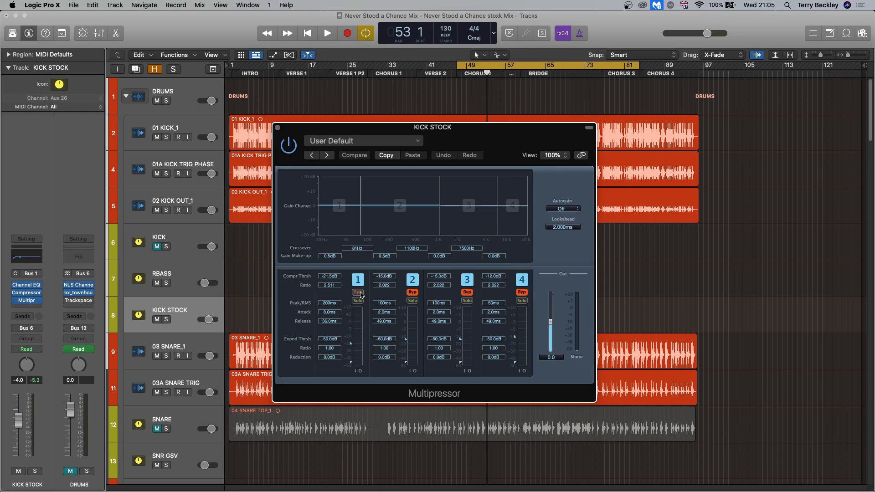
{"action": "left_click_drag", "start_coordinate": [476, 150], "coordinate": [452, 169]}
Play the mix with cycle mode off to watch the Multipressor's low band, close its window, and turn cycle mode back on
{"action": "left_click", "coordinate": [520, 73]}
{"action": "key", "text": "space"}
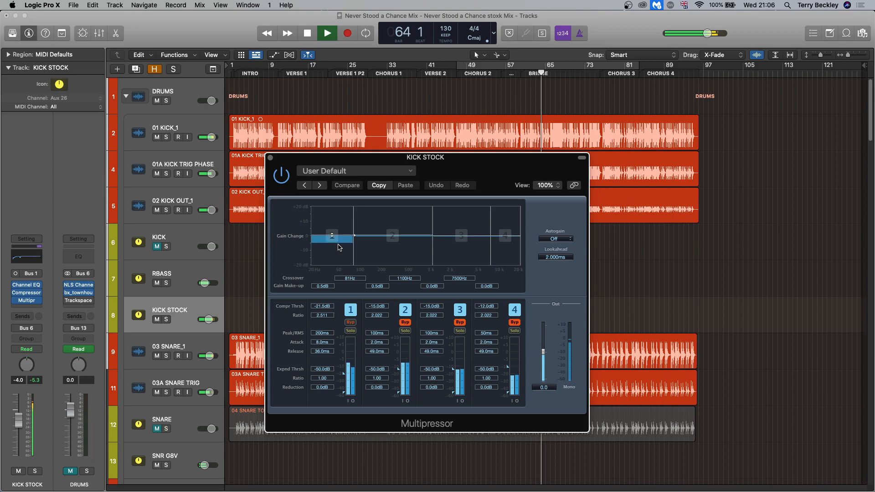
{"action": "key", "text": "space"}
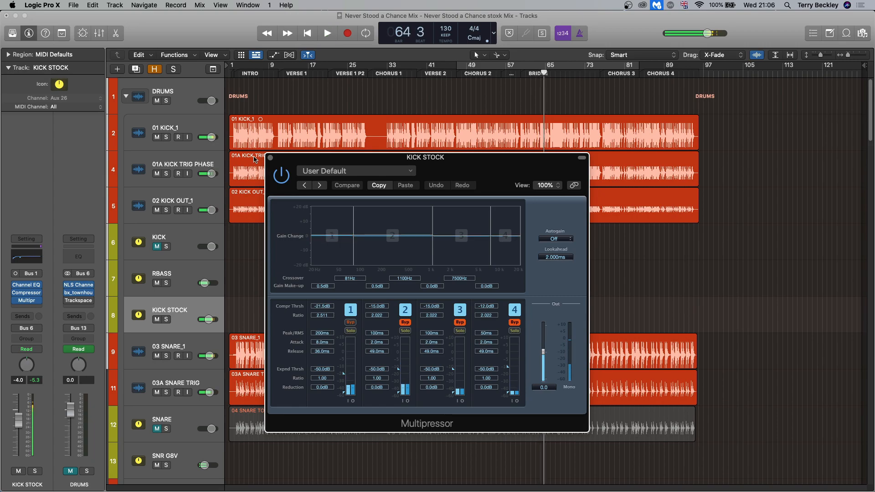
{"action": "left_click", "coordinate": [271, 157]}
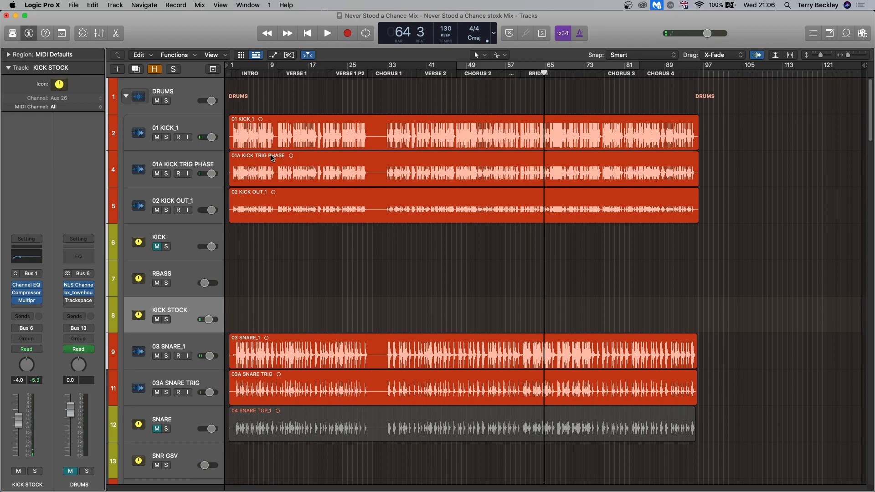
{"action": "left_click", "coordinate": [498, 66]}
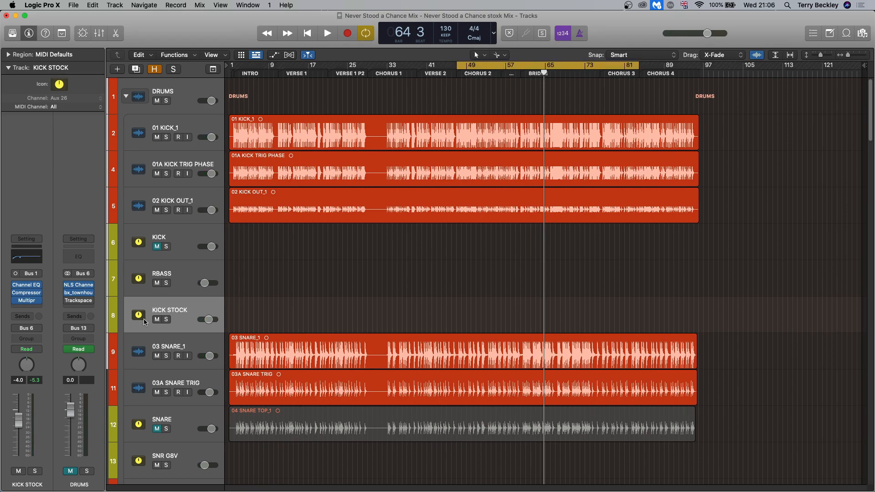
Inspect the settings of the C4 and RBass plug-ins on the original KICK track, closing each window
{"action": "left_click", "coordinate": [178, 249]}
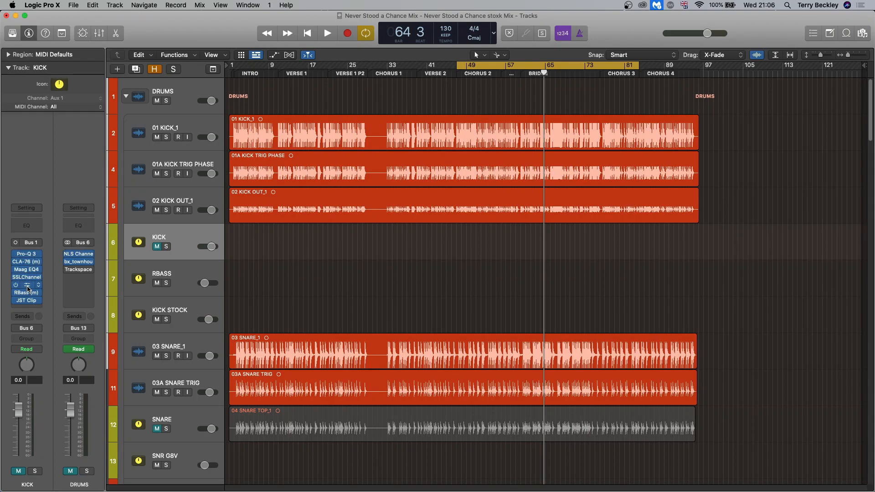
{"action": "left_click", "coordinate": [26, 288]}
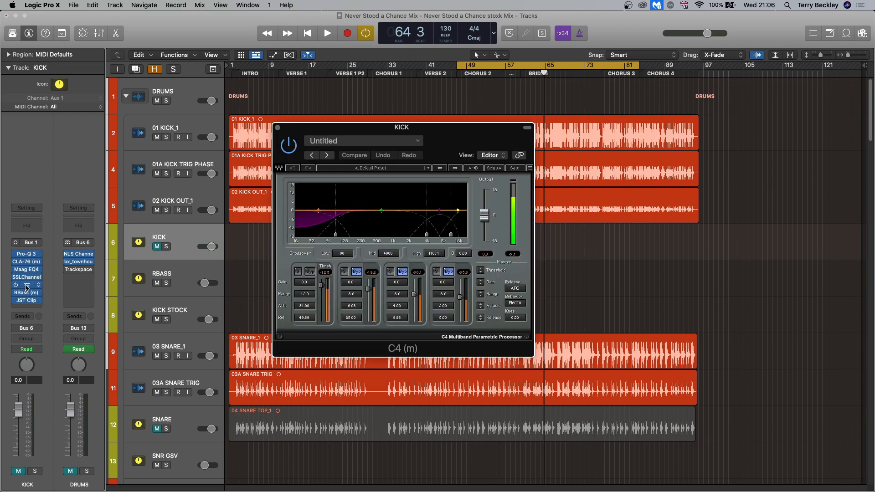
{"action": "left_click", "coordinate": [277, 128]}
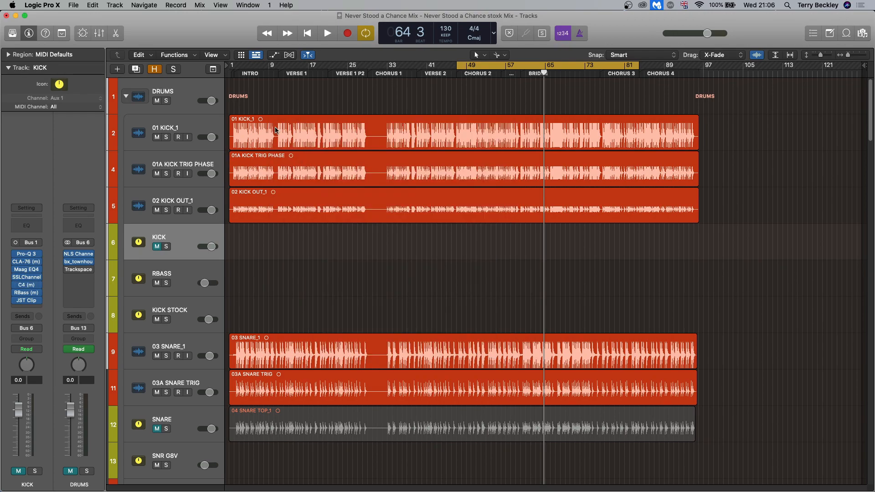
{"action": "left_click", "coordinate": [26, 294]}
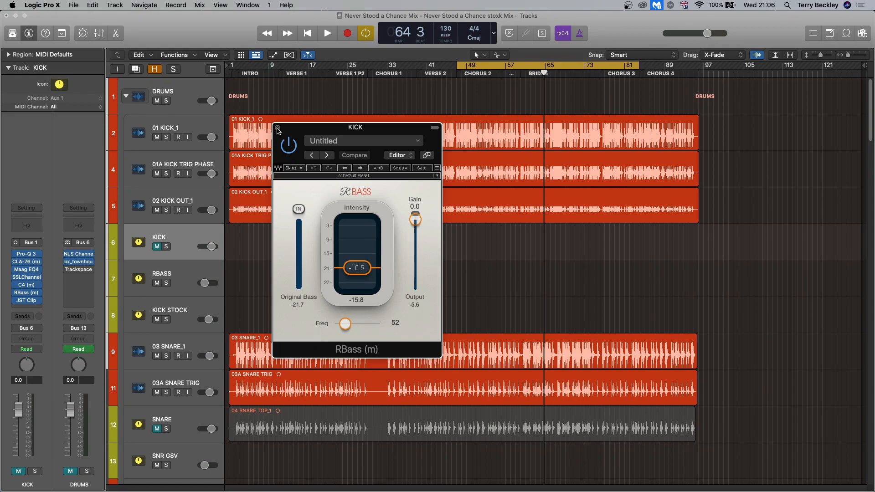
{"action": "left_click", "coordinate": [278, 128]}
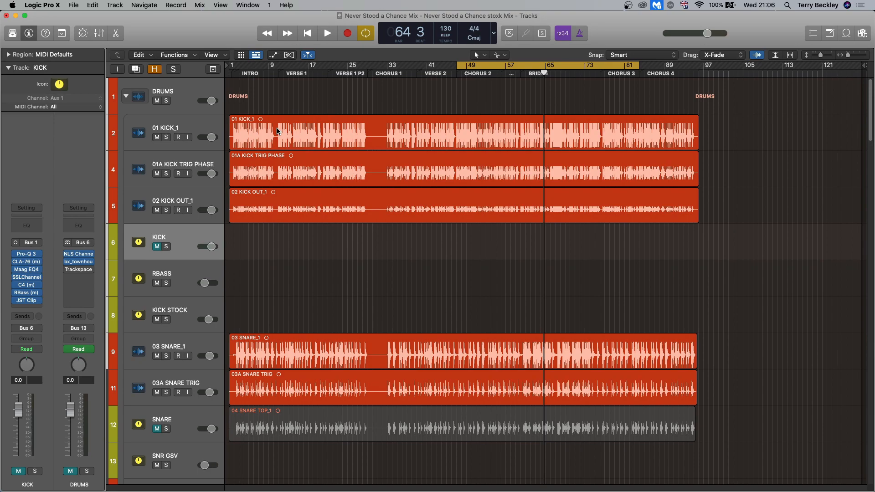
Check the channel strips of 01 KICK_1 and 01A KICK TRIG PHASE and the latter's Bus 26 send routing
{"action": "left_click", "coordinate": [189, 132]}
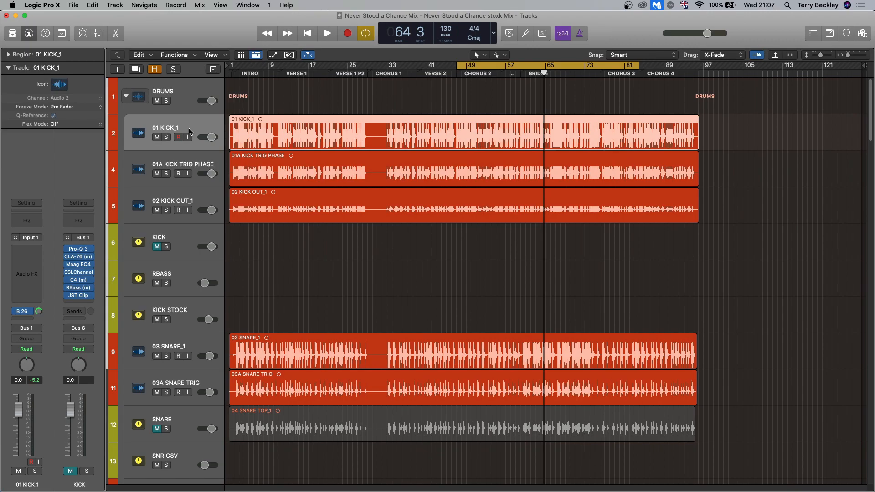
{"action": "left_click", "coordinate": [196, 157]}
{"action": "left_click", "coordinate": [22, 312]}
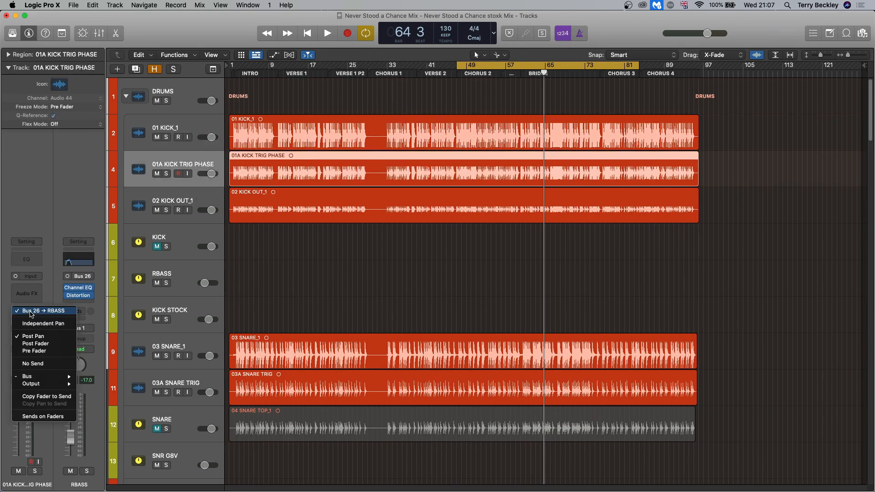
{"action": "left_click", "coordinate": [54, 283]}
Inspect the Channel EQ and Distortion plug-ins on the RBASS track, closing each window
{"action": "left_click", "coordinate": [195, 283]}
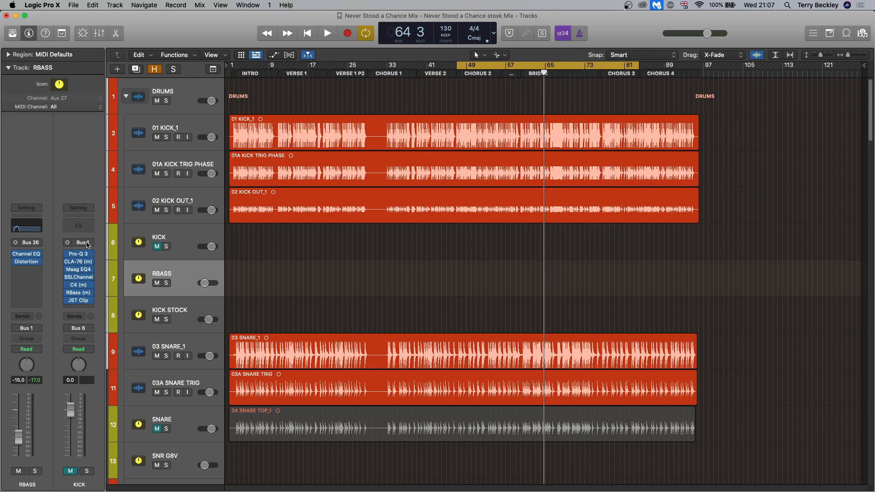
{"action": "left_click", "coordinate": [31, 258]}
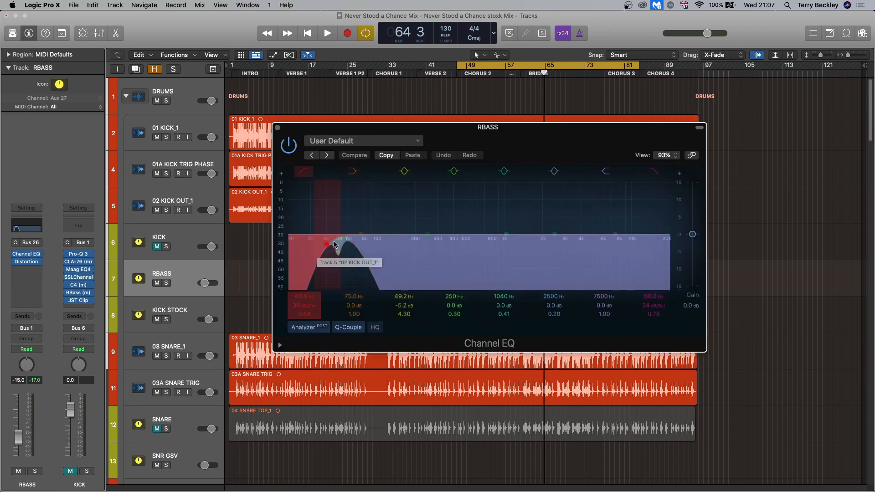
{"action": "left_click", "coordinate": [278, 128]}
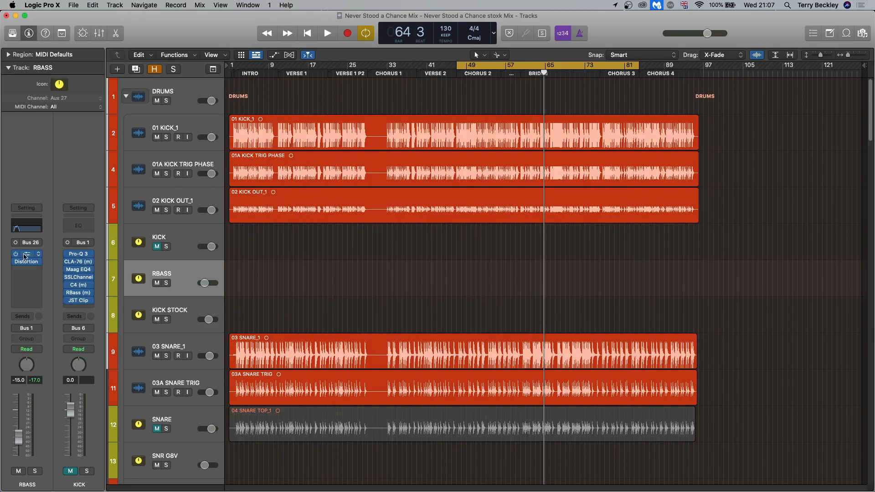
{"action": "left_click", "coordinate": [24, 261]}
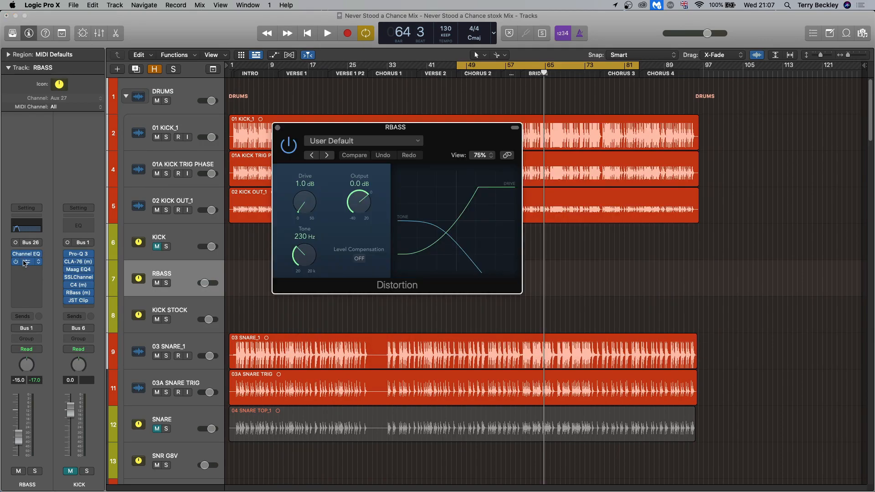
{"action": "left_click", "coordinate": [278, 127]}
Play RBASS and KICK STOCK soloed, muting and unmuting RBASS to compare the low end, then stop and clear the solos
{"action": "left_click", "coordinate": [166, 283]}
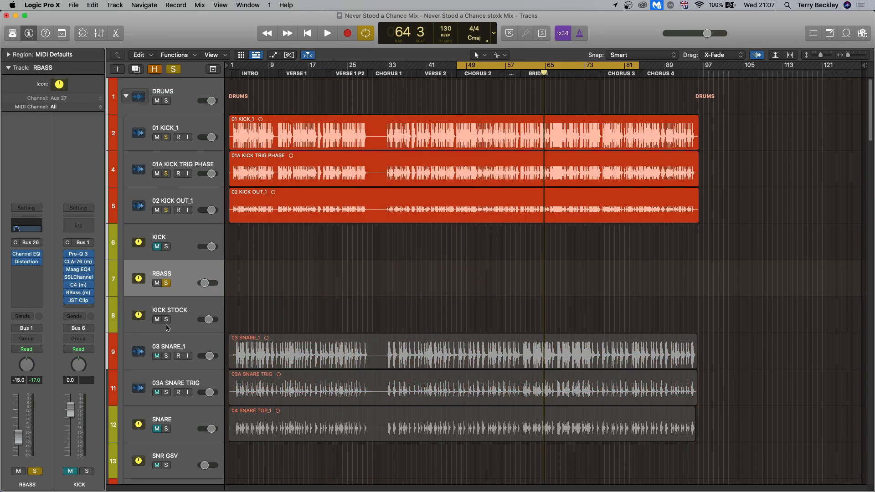
{"action": "left_click", "coordinate": [167, 320]}
{"action": "key", "text": "space"}
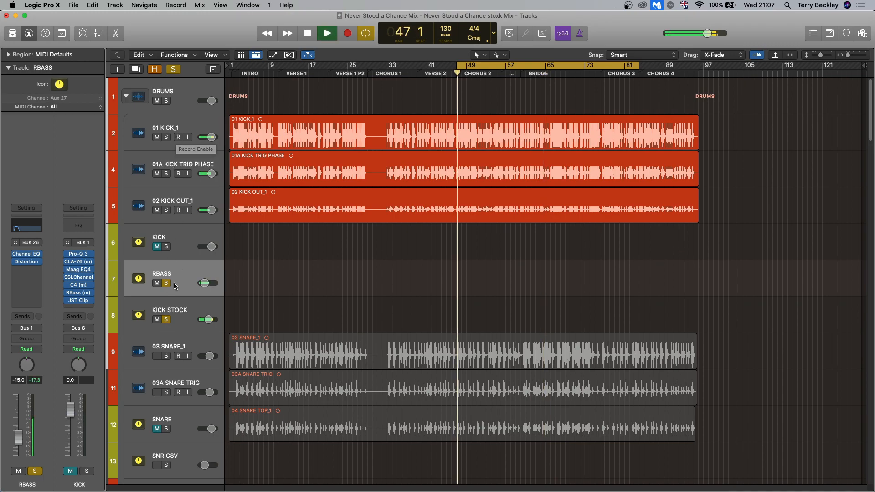
{"action": "left_click", "coordinate": [157, 284]}
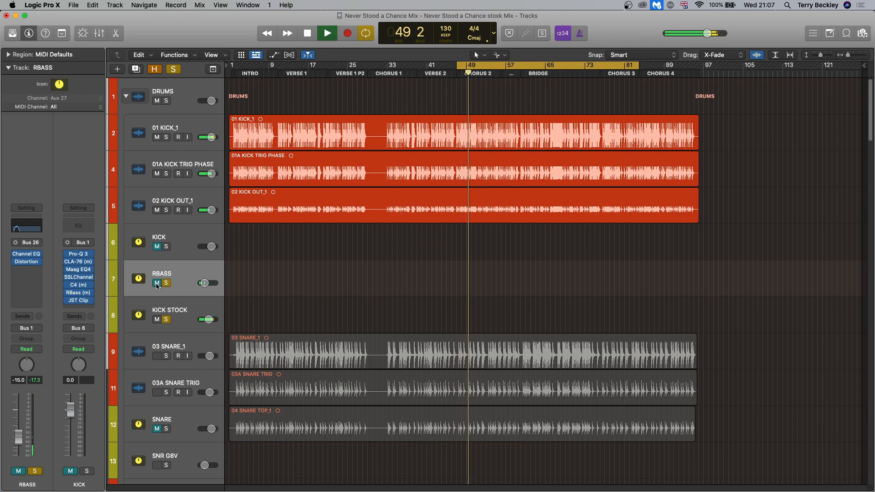
{"action": "left_click", "coordinate": [157, 283]}
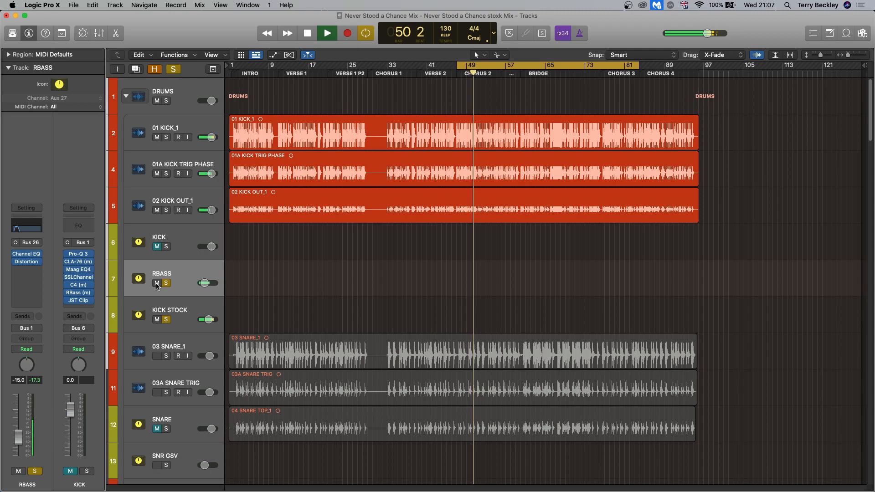
{"action": "key", "text": "space"}
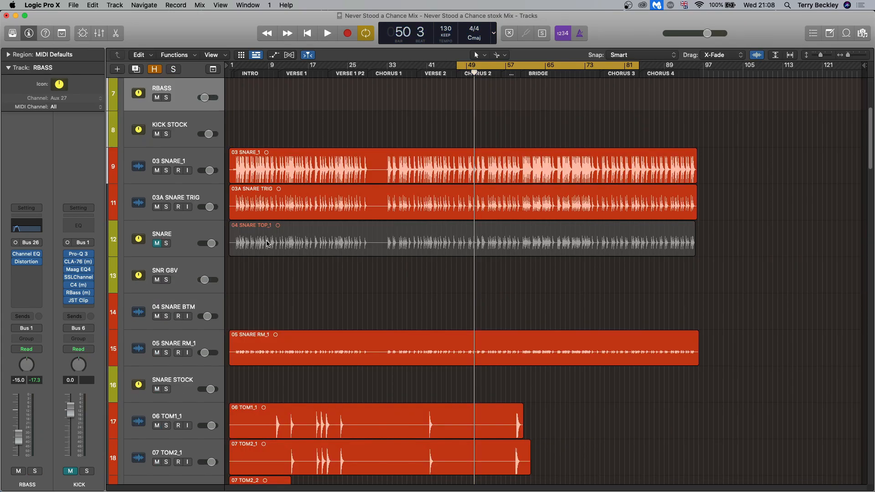
Compare the plug-in chains on the SNARE STOCK and SNARE channel strips
{"action": "left_click", "coordinate": [267, 243]}
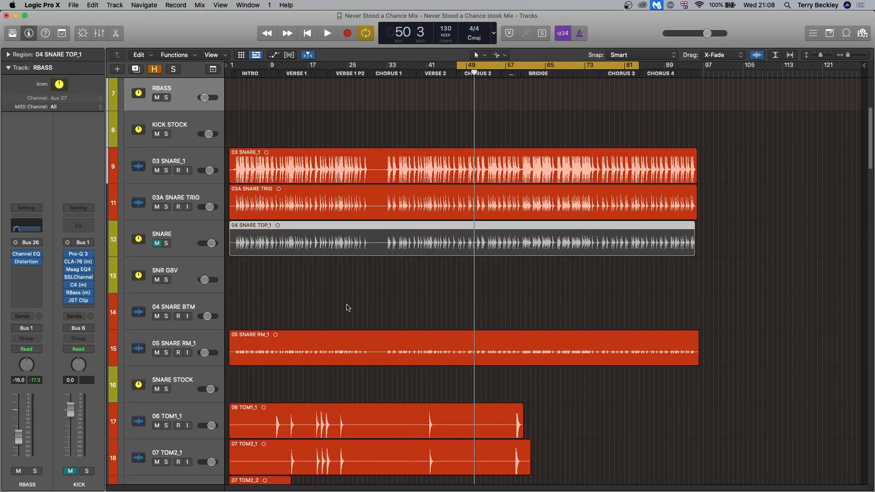
{"action": "scroll", "coordinate": [347, 307], "scroll_direction": "down", "scroll_amount": 2}
{"action": "left_click", "coordinate": [209, 330]}
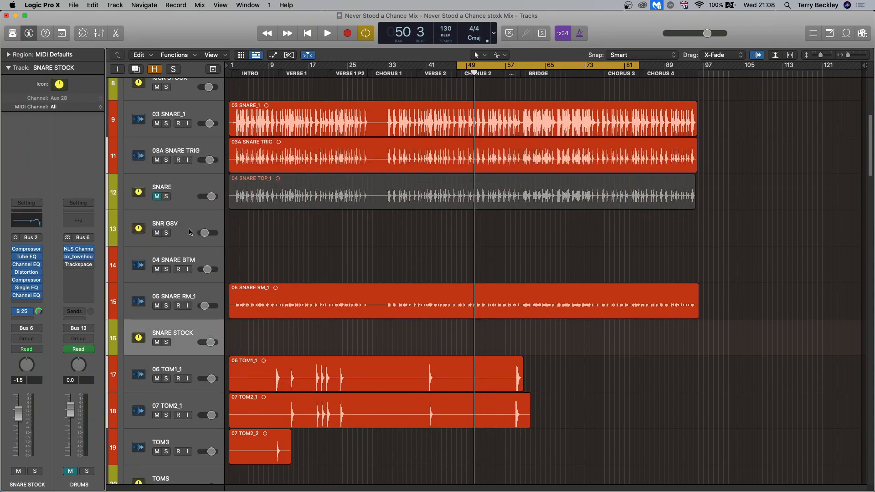
{"action": "left_click", "coordinate": [185, 206]}
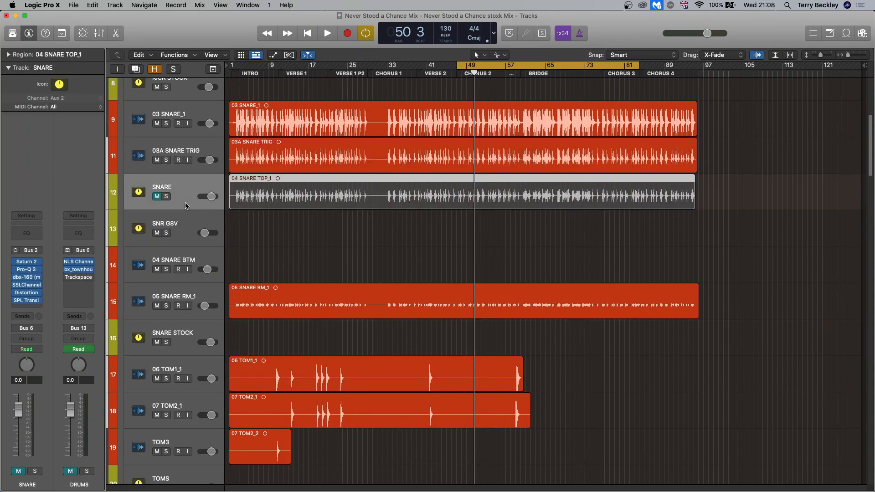
Inspect the Saturn 2 and Pro-Q 3 plug-ins on the SNARE track, including the EQ's high band, closing each window
{"action": "left_click", "coordinate": [26, 263]}
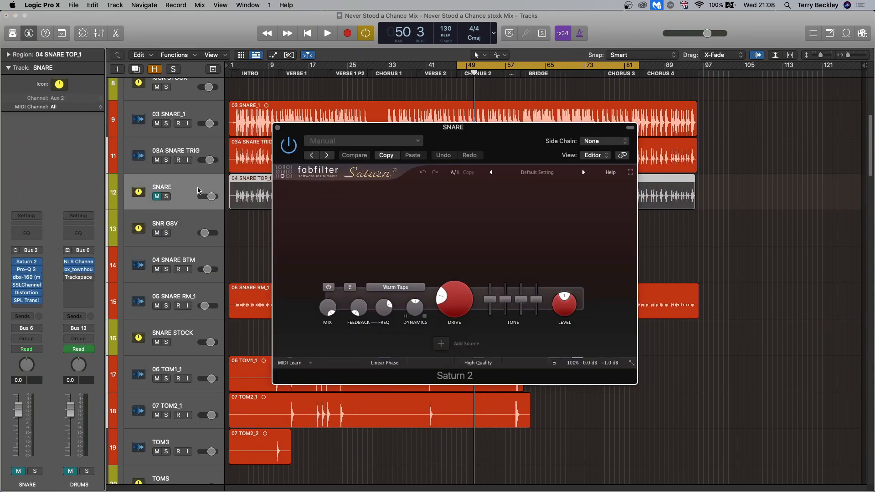
{"action": "left_click", "coordinate": [278, 128]}
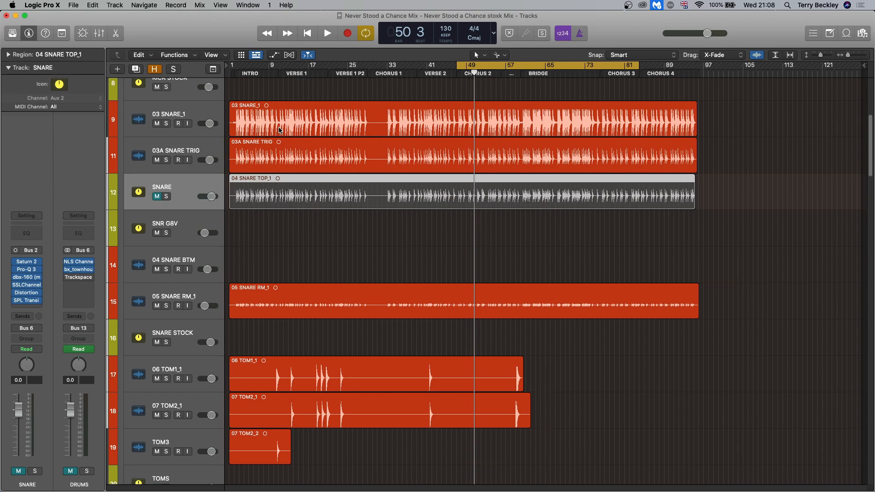
{"action": "left_click", "coordinate": [26, 269]}
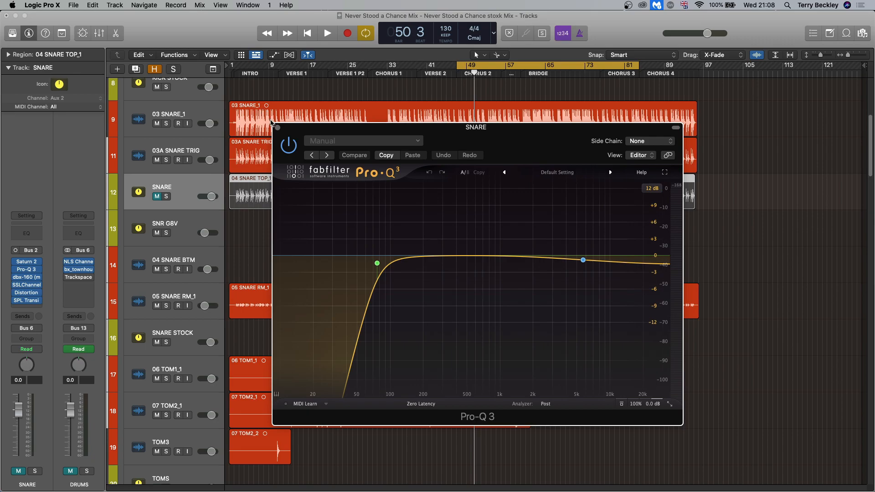
{"action": "mouse_move", "coordinate": [408, 261]}
{"action": "mouse_move", "coordinate": [585, 261]}
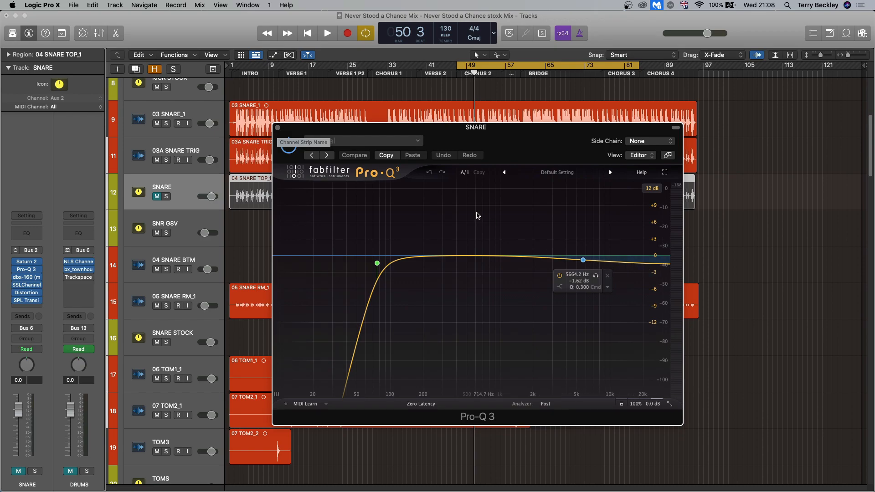
{"action": "left_click", "coordinate": [278, 128]}
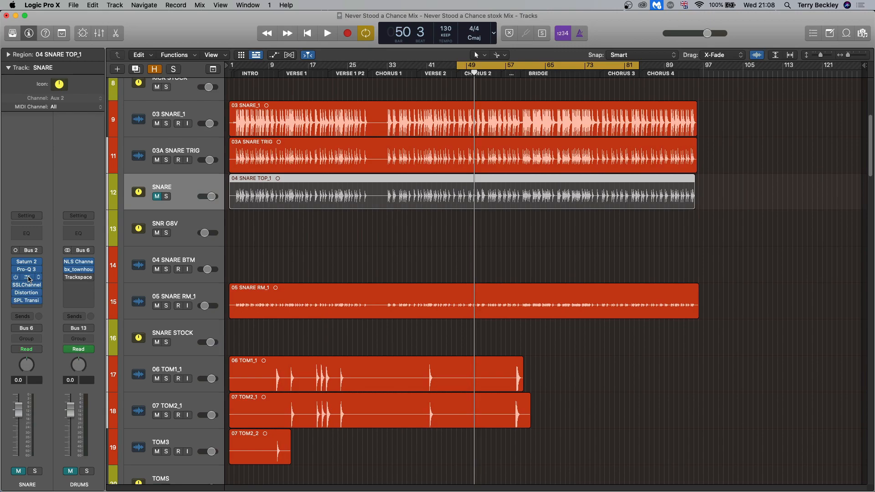
Inspect the dbx-160, SSLChannel, Distortion and SPL Transient Designer Plus plug-ins on the SNARE track, closing each window
{"action": "left_click", "coordinate": [29, 278]}
{"action": "left_click", "coordinate": [277, 127]}
{"action": "left_click", "coordinate": [27, 285]}
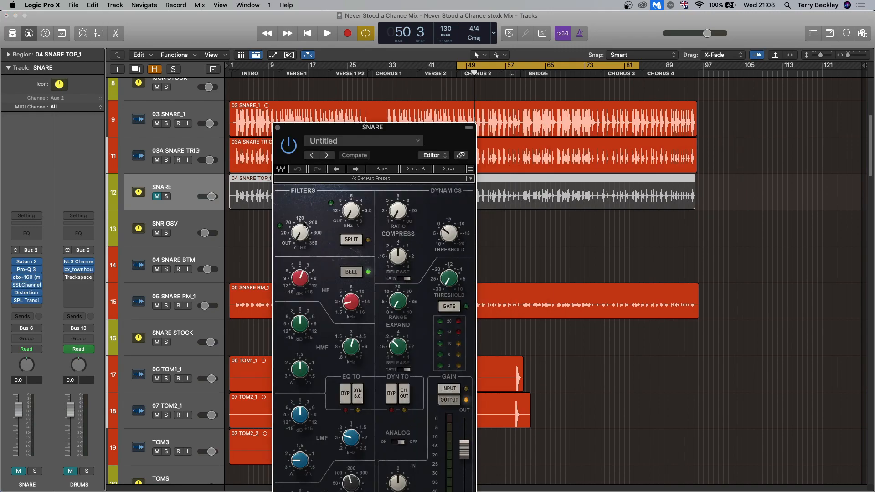
{"action": "left_click", "coordinate": [277, 128]}
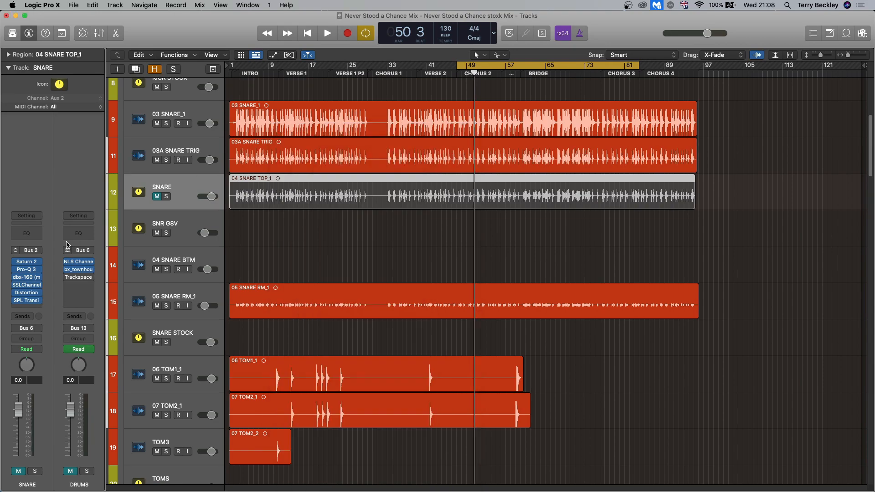
{"action": "left_click", "coordinate": [27, 296]}
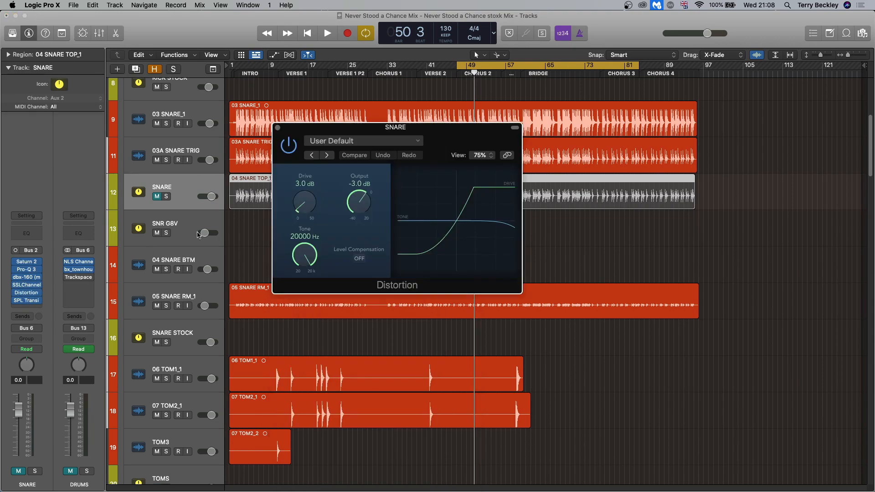
{"action": "left_click", "coordinate": [277, 128]}
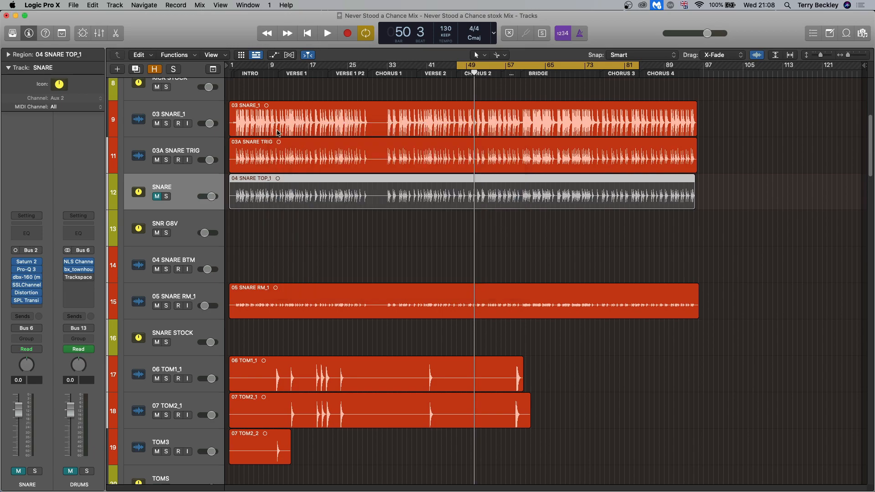
{"action": "left_click", "coordinate": [27, 302]}
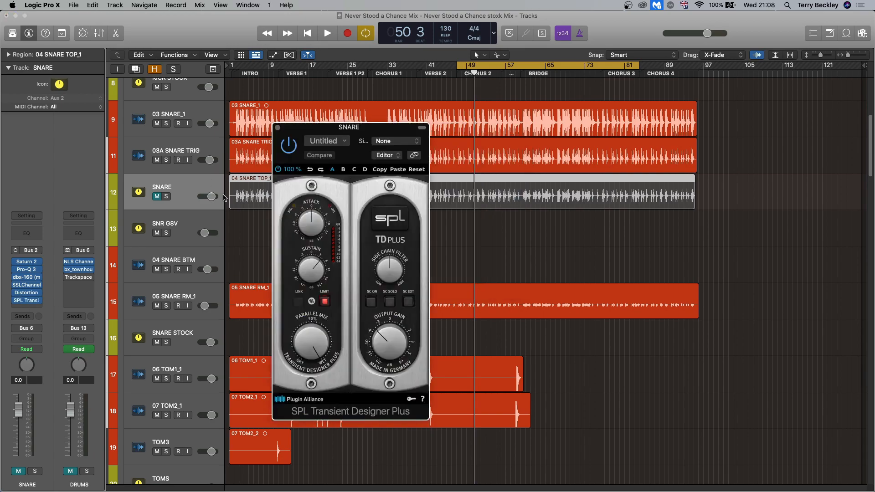
{"action": "left_click", "coordinate": [277, 127]}
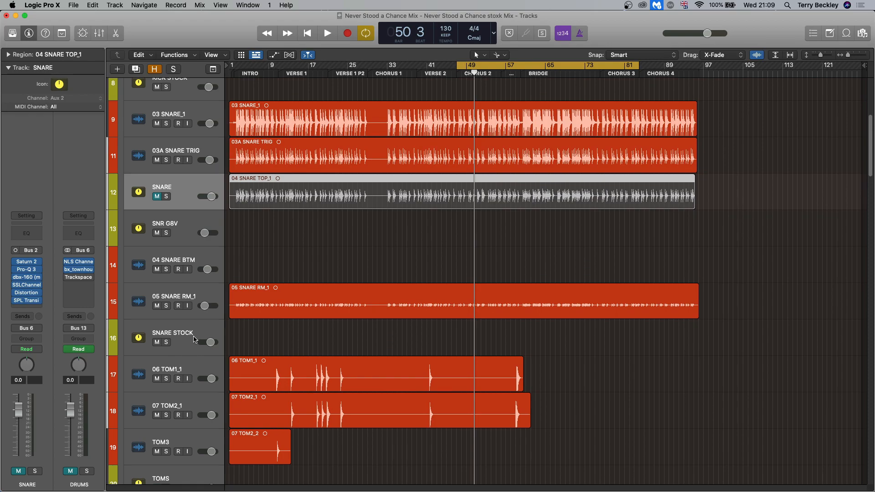
Inspect the first Compressor on SNARE STOCK, listen to it with the plug-ins after it bypassed, and close its window
{"action": "left_click", "coordinate": [194, 340]}
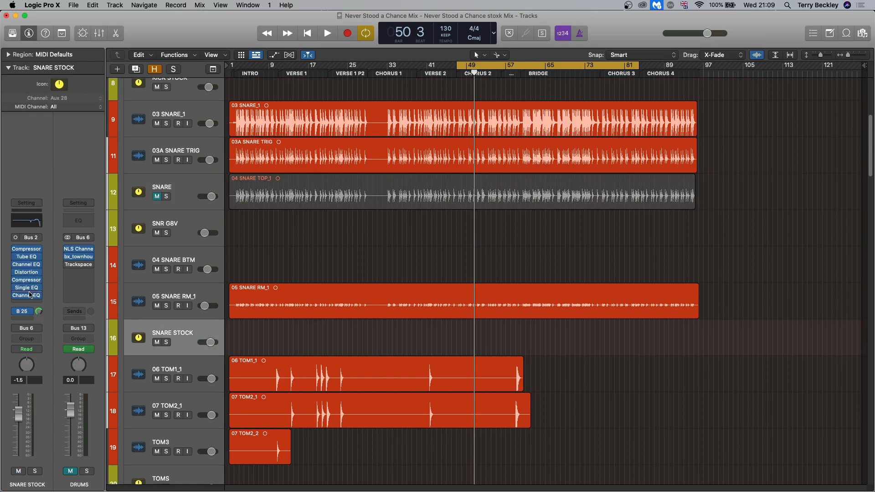
{"action": "left_click", "coordinate": [27, 249]}
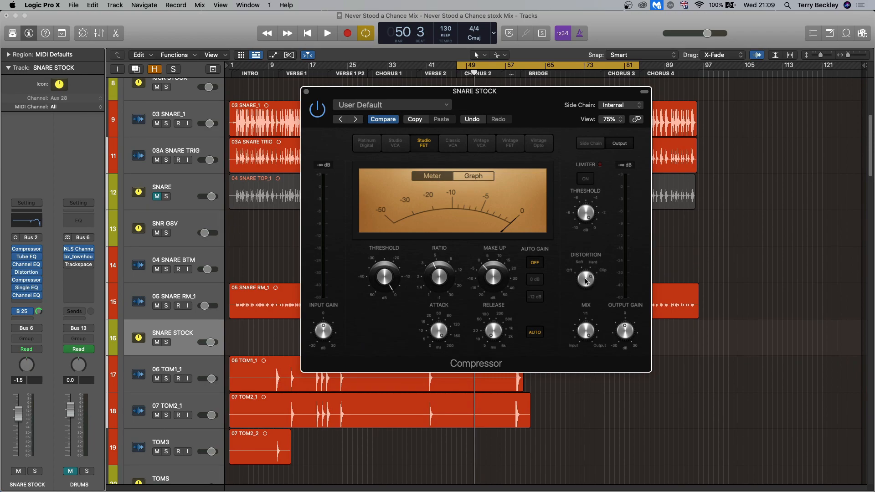
{"action": "key", "text": "space"}
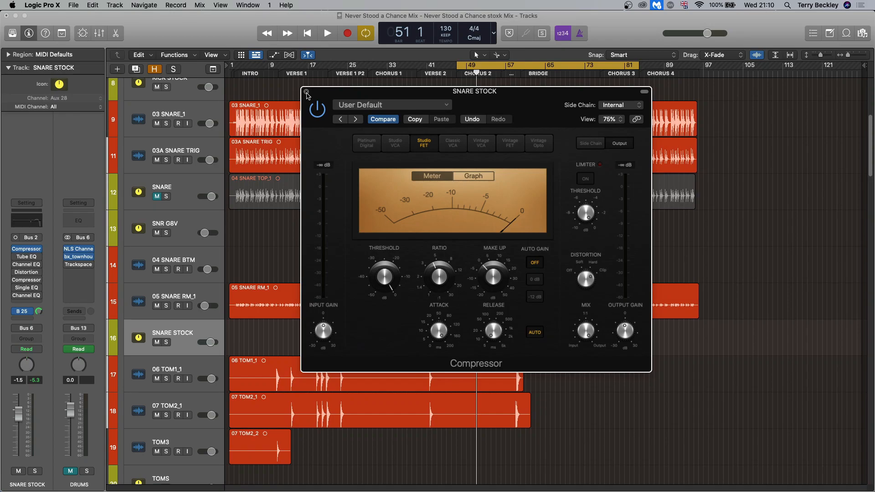
{"action": "left_click", "coordinate": [307, 92]}
{"action": "left_click", "coordinate": [27, 250]}
{"action": "left_click", "coordinate": [307, 92]}
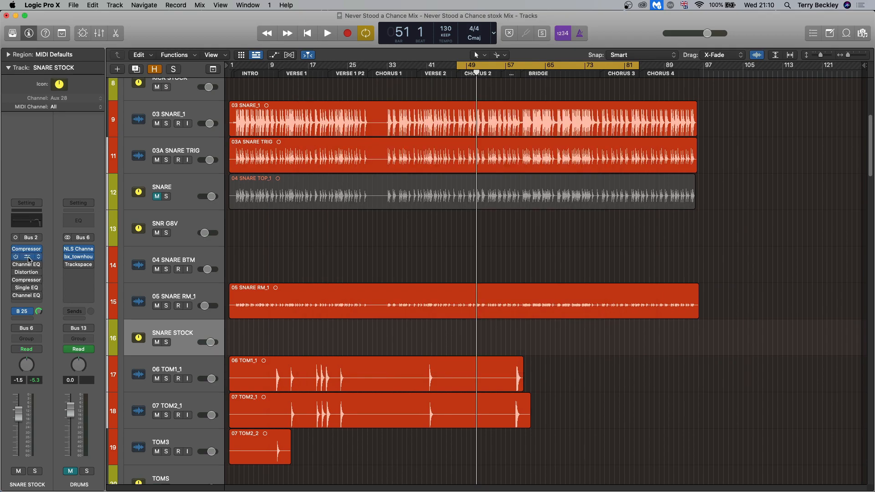
Examine the boost, bandwidth, drive, dip and low peak settings of the Vintage Tube EQ on SNARE STOCK
{"action": "left_click", "coordinate": [29, 258]}
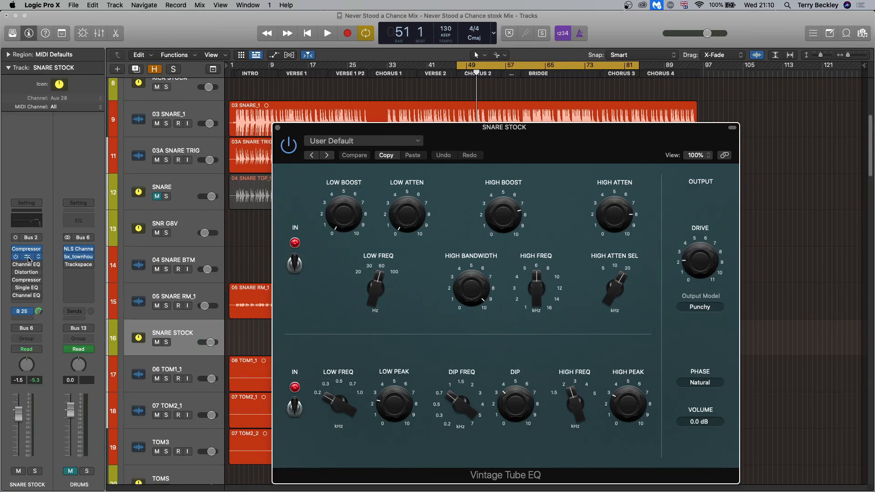
{"action": "mouse_move", "coordinate": [520, 224]}
{"action": "mouse_move", "coordinate": [475, 300]}
{"action": "mouse_move", "coordinate": [690, 264]}
{"action": "mouse_move", "coordinate": [519, 418]}
{"action": "mouse_move", "coordinate": [391, 402]}
Play the mix, bypassing and re-enabling the Vintage Tube EQ to compare, then stop and close its window
{"action": "key", "text": "space"}
{"action": "left_click", "coordinate": [294, 152]}
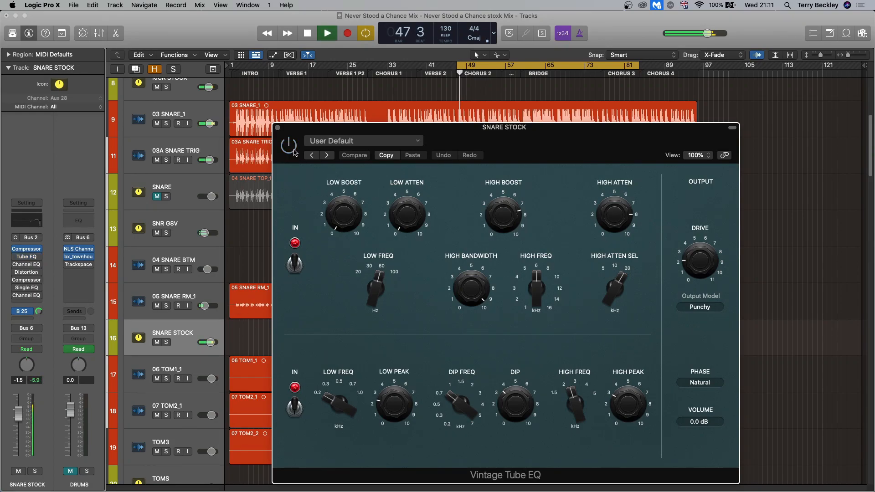
{"action": "left_click", "coordinate": [293, 151]}
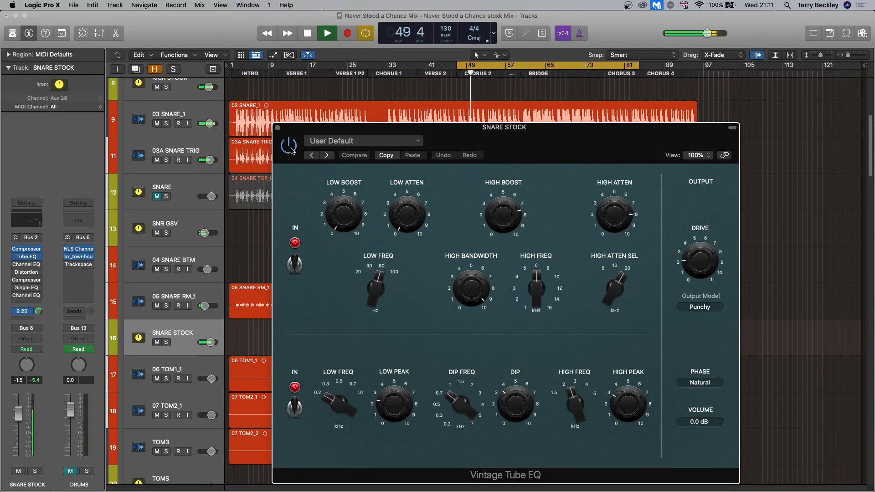
{"action": "key", "text": "space"}
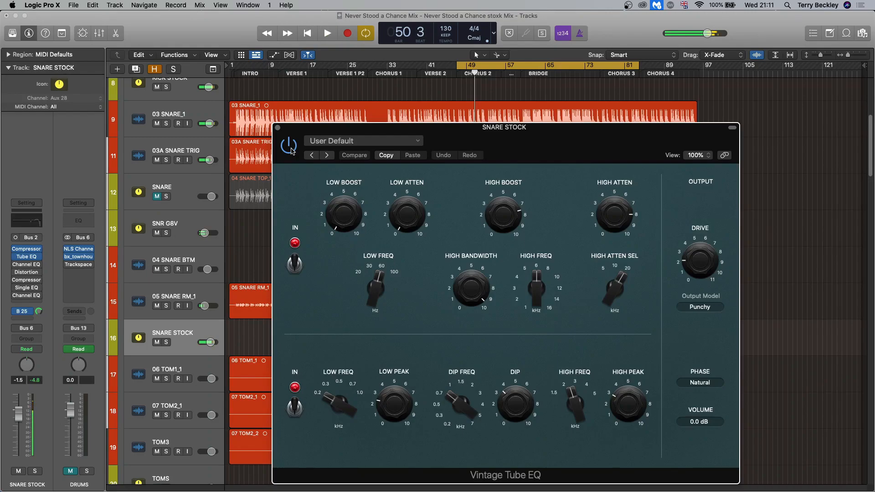
{"action": "left_click", "coordinate": [278, 128]}
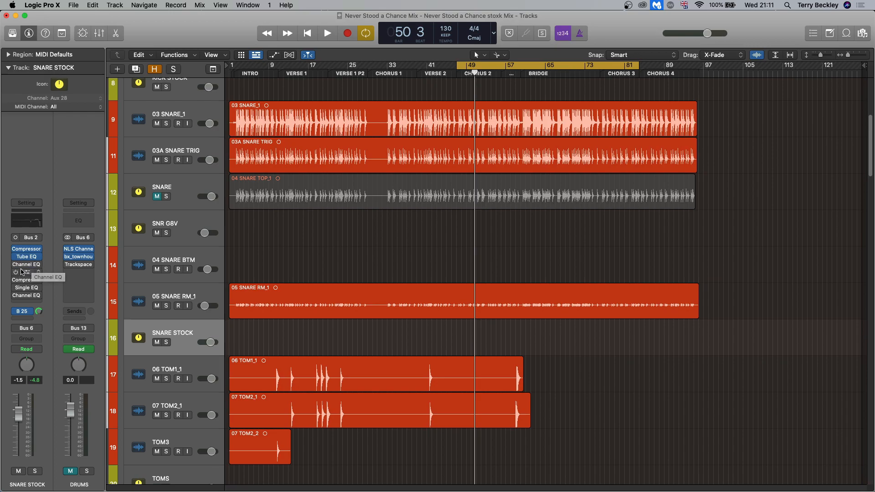
Open the first Channel EQ on SNARE STOCK and listen to the mix with it active, then stop playback
{"action": "left_click", "coordinate": [27, 266]}
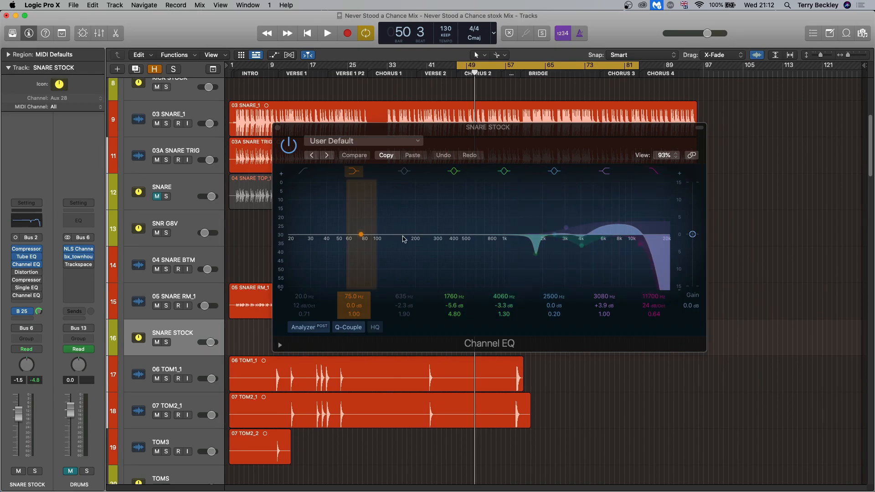
{"action": "key", "text": "space"}
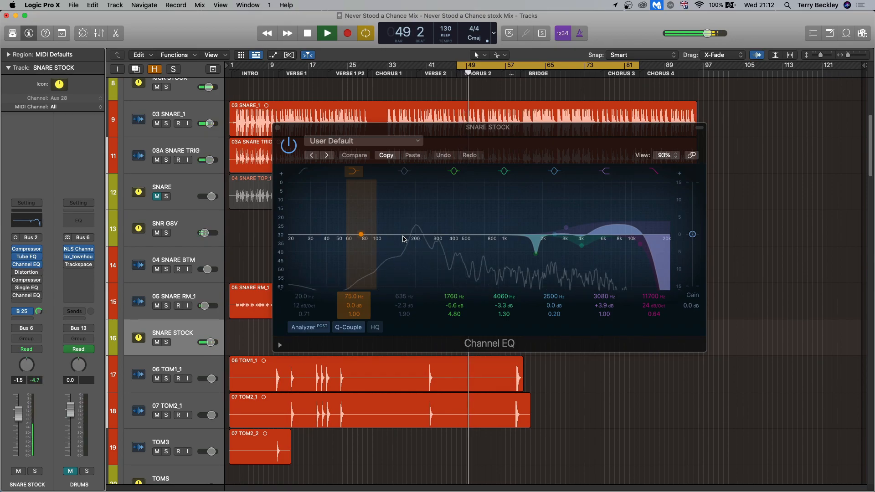
{"action": "key", "text": "space"}
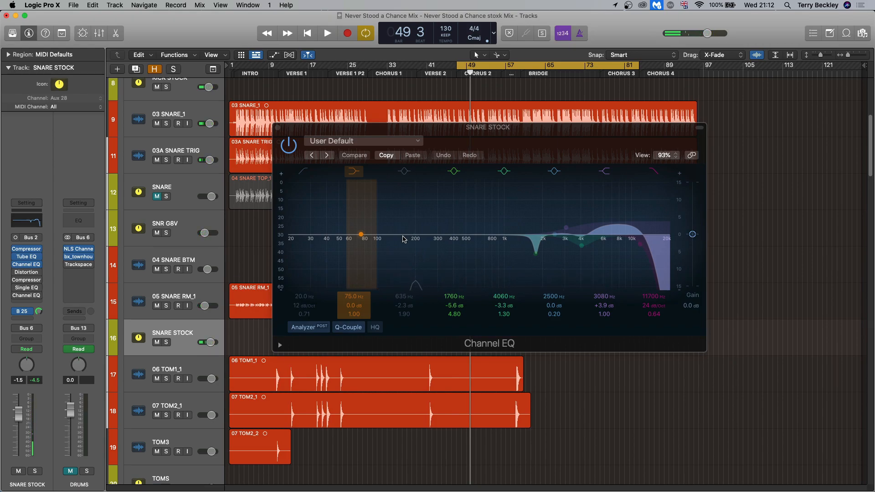
{"action": "left_click", "coordinate": [30, 265]}
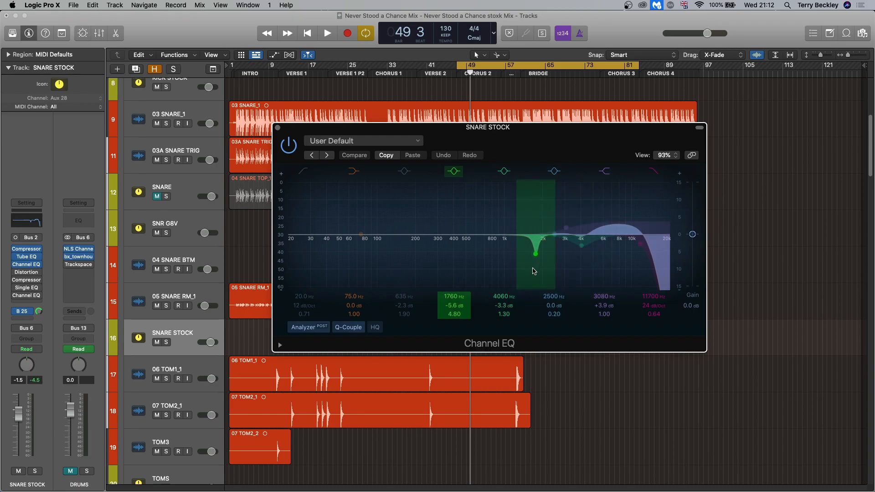
Play the mix and switch the Channel EQ's 1760 Hz band off and back on to compare the sound
{"action": "key", "text": "space"}
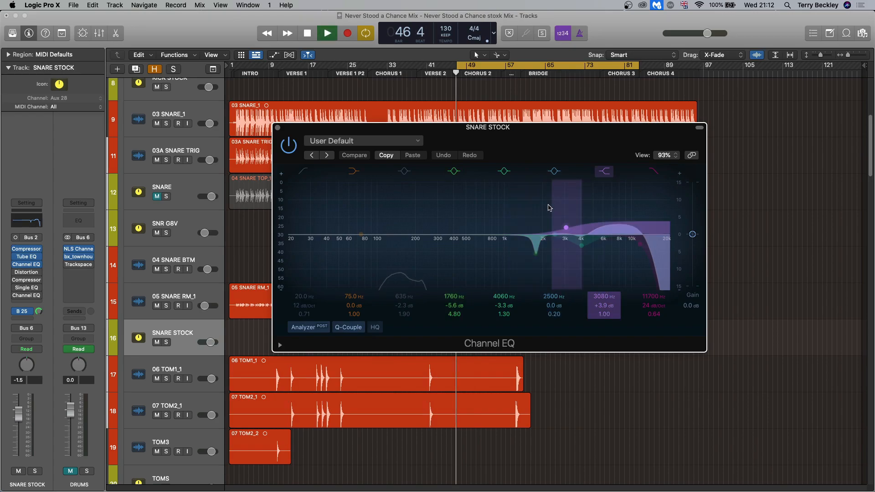
{"action": "left_click", "coordinate": [453, 172]}
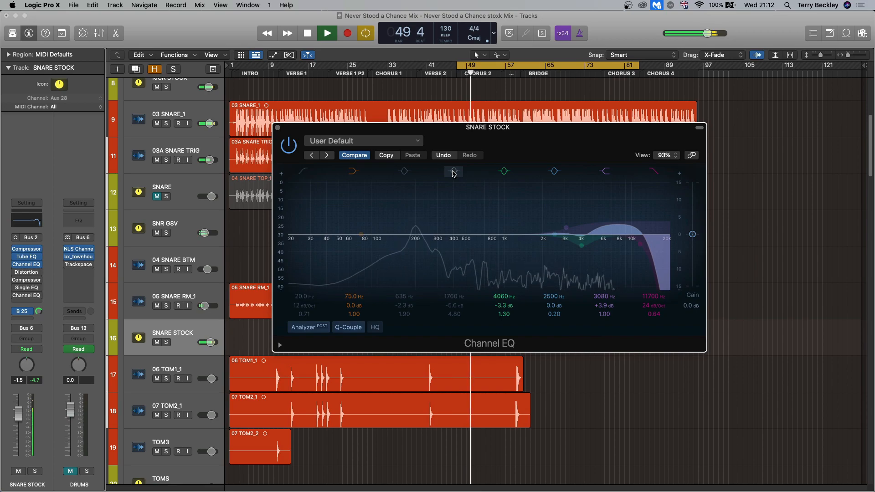
{"action": "left_click", "coordinate": [453, 171]}
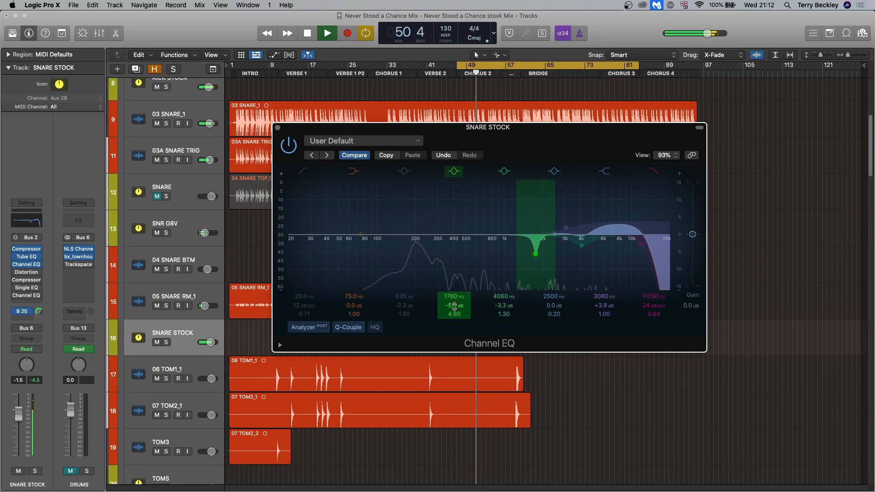
Boost the 1760 Hz band to +11.2 dB to audition that frequency, then undo the boost and stop playback
{"action": "left_click_drag", "start_coordinate": [455, 306], "coordinate": [452, 298]}
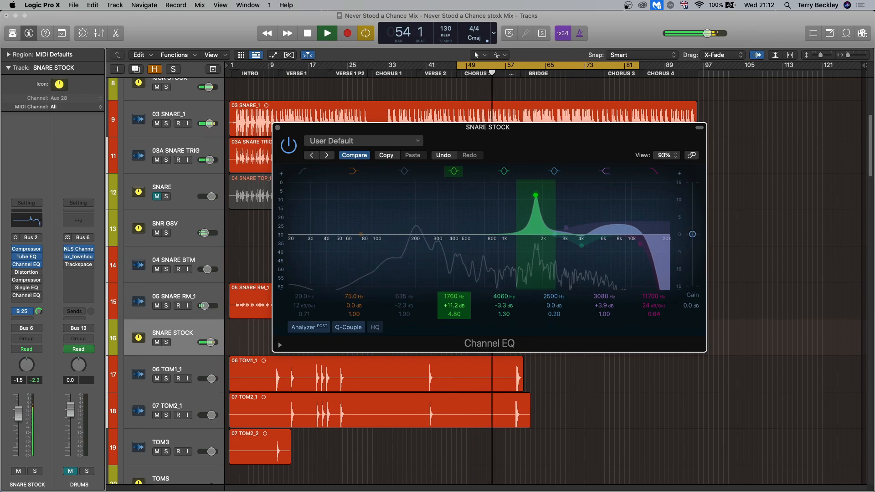
{"action": "left_click", "coordinate": [446, 156]}
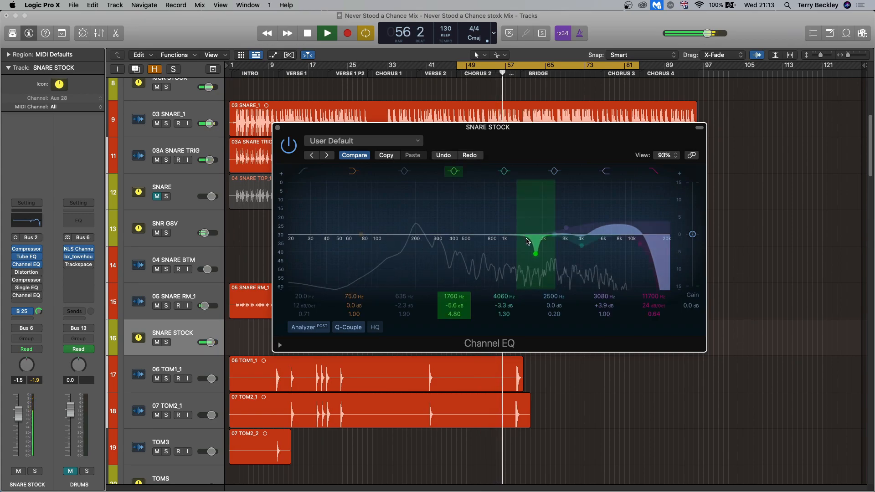
{"action": "key", "text": "space"}
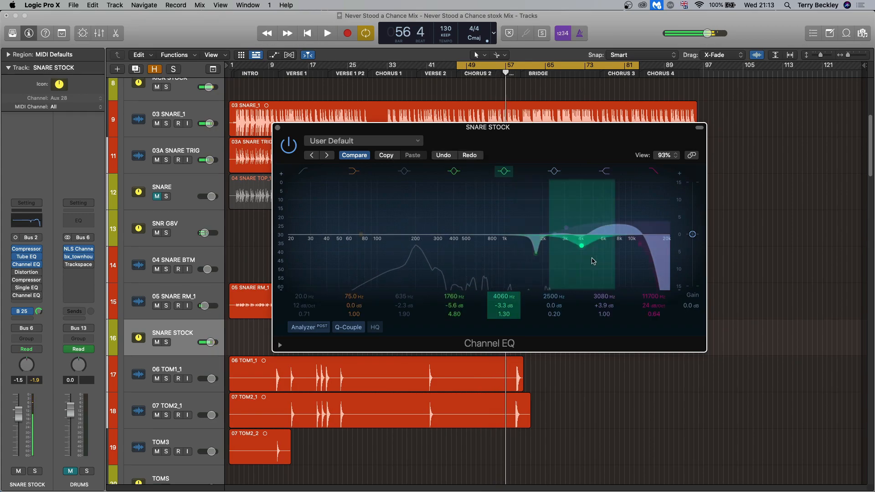
Play the mix twice, switching the Channel EQ's 4060 Hz band off and back on to compare, and stop playback
{"action": "key", "text": "space"}
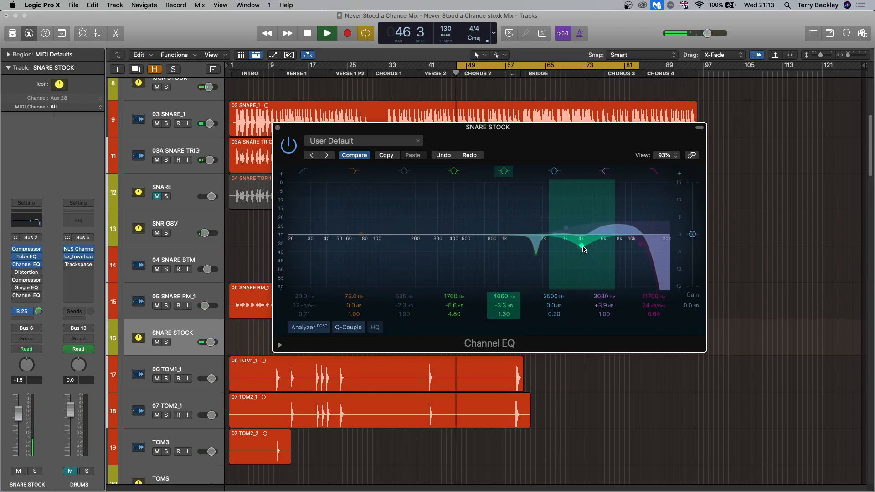
{"action": "left_click", "coordinate": [504, 172]}
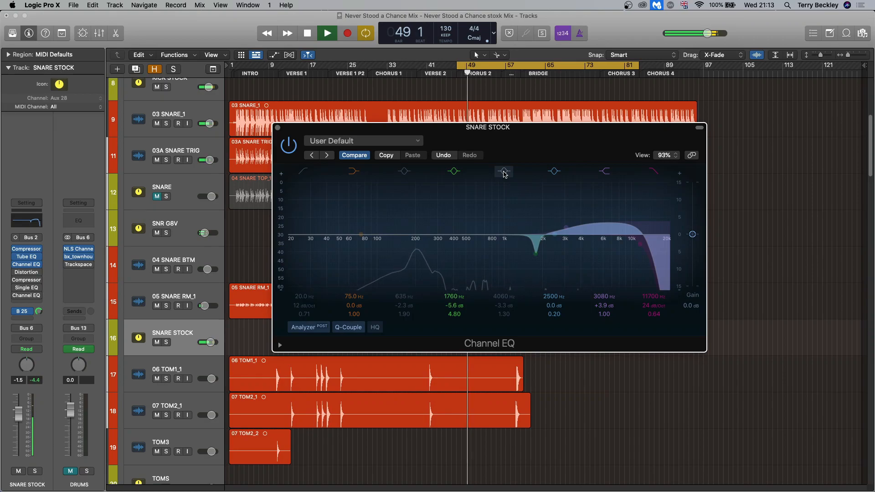
{"action": "left_click", "coordinate": [504, 172]}
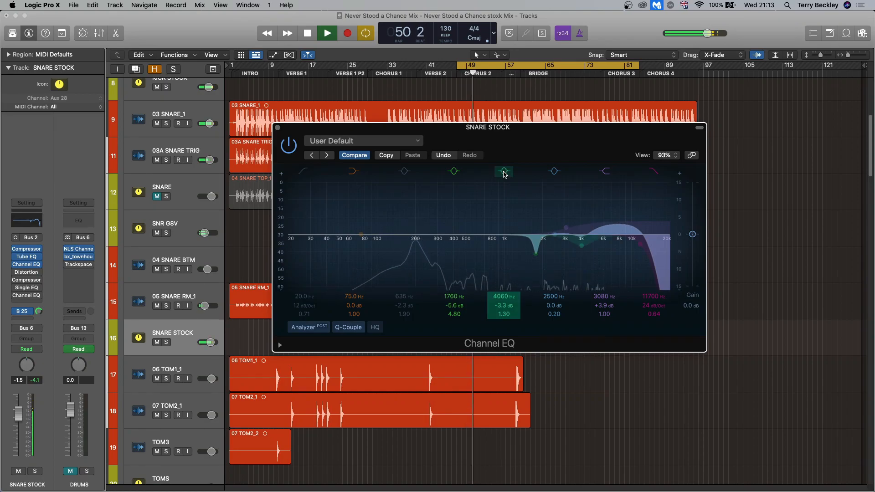
{"action": "key", "text": "space"}
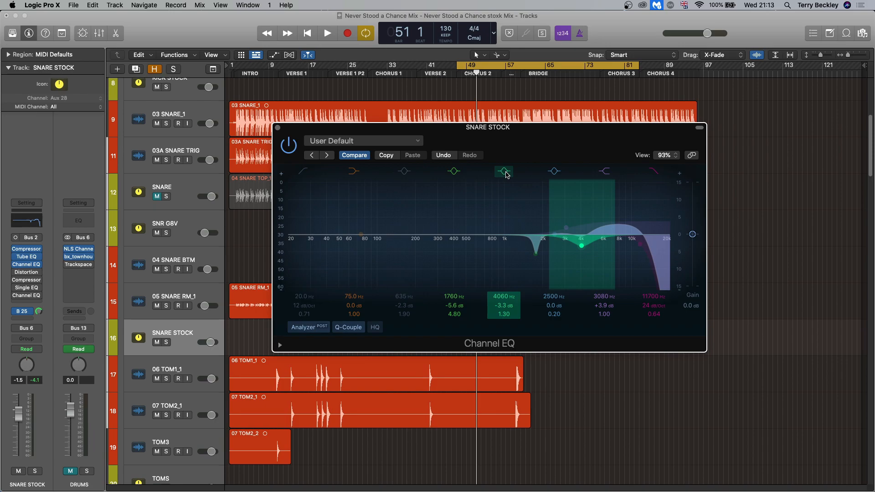
{"action": "key", "text": "space"}
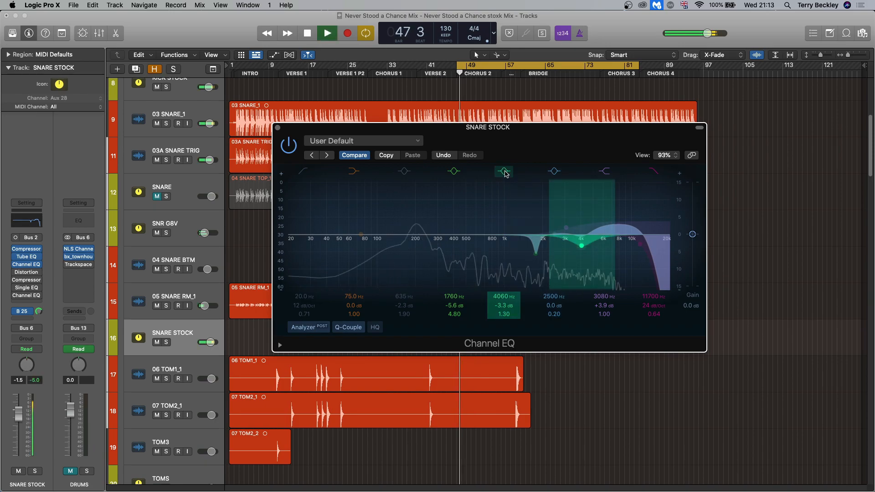
{"action": "left_click", "coordinate": [504, 172]}
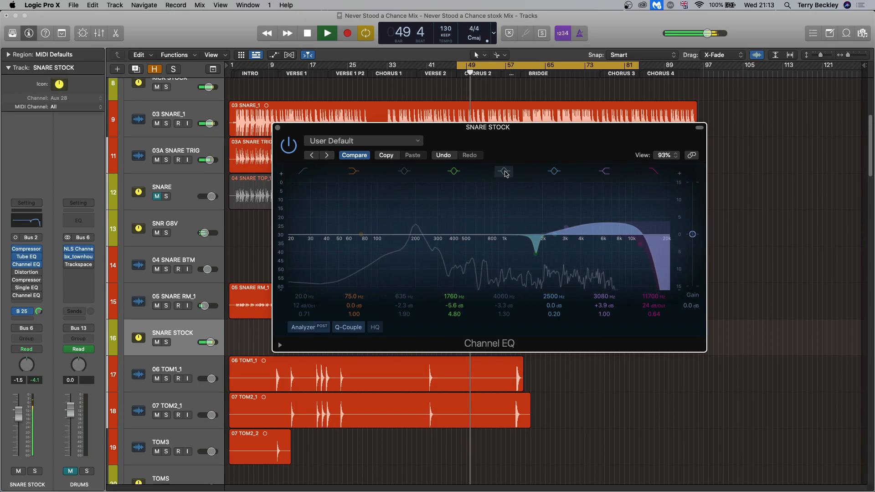
{"action": "left_click", "coordinate": [504, 172]}
{"action": "key", "text": "space"}
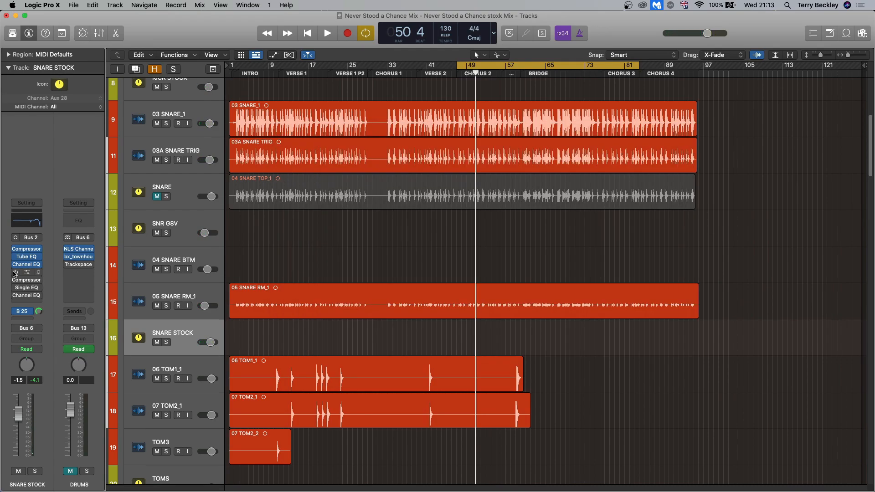
Enable and open the Distortion on SNARE STOCK, listen to the mix with it, and close its window after stopping playback
{"action": "left_click", "coordinate": [28, 273]}
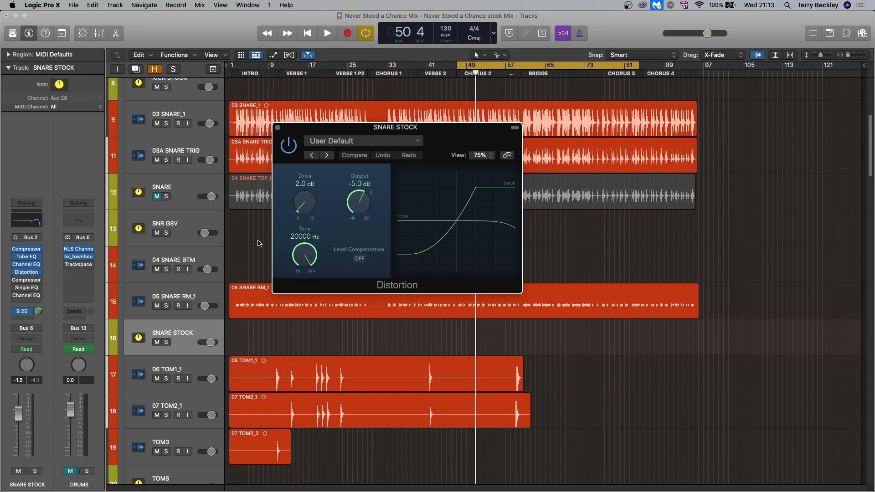
{"action": "key", "text": "space"}
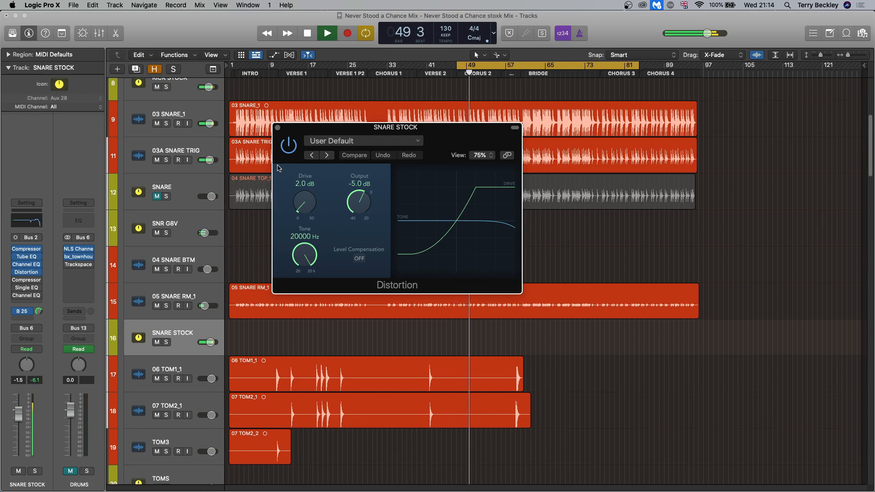
{"action": "key", "text": "space"}
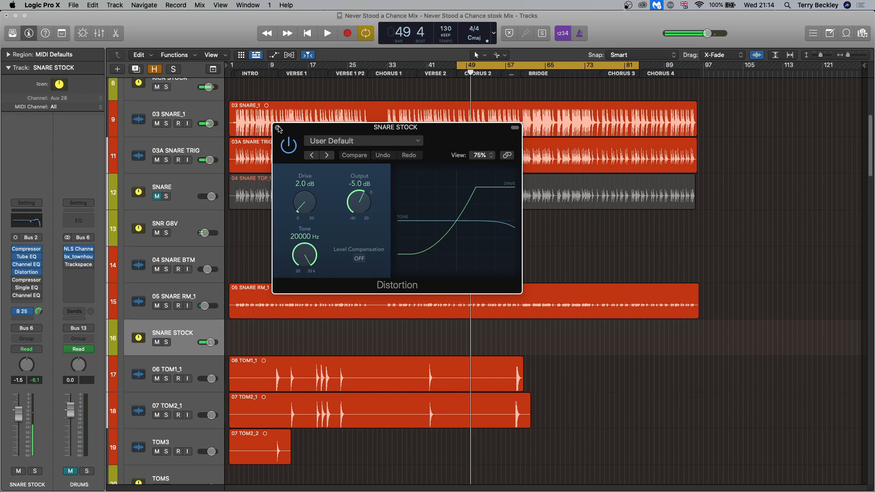
{"action": "left_click", "coordinate": [278, 128]}
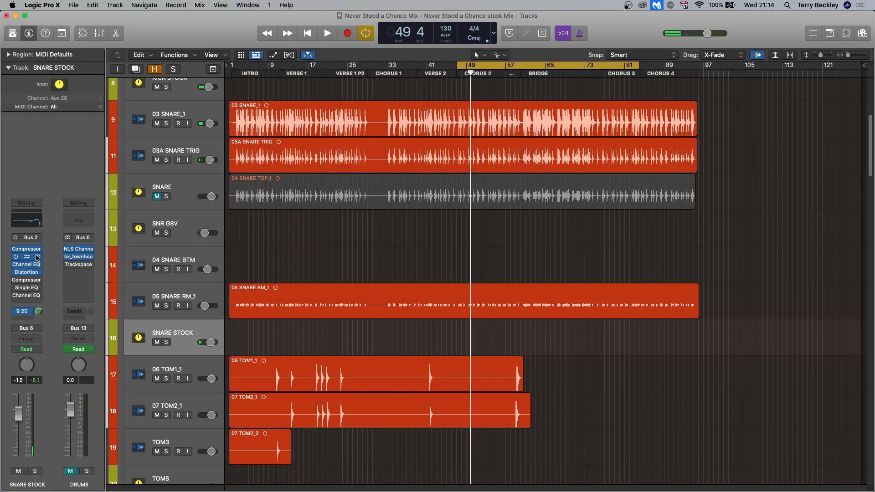
Bypass the Tube EQ, Channel EQ and Distortion on SNARE STOCK, and re-enable the EQs while playing the mix to compare
{"action": "left_click", "coordinate": [15, 258]}
{"action": "left_click", "coordinate": [15, 265]}
{"action": "left_click", "coordinate": [15, 273]}
{"action": "left_click", "coordinate": [15, 258]}
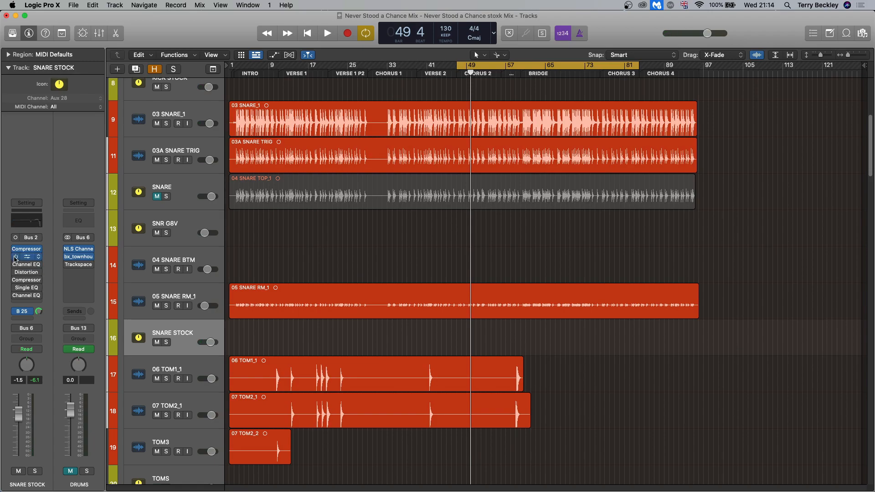
{"action": "key", "text": "space"}
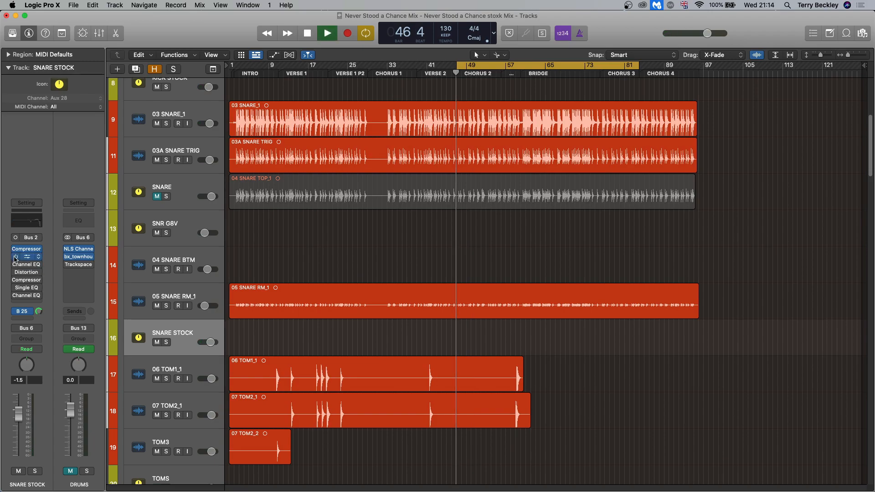
{"action": "left_click", "coordinate": [15, 265]}
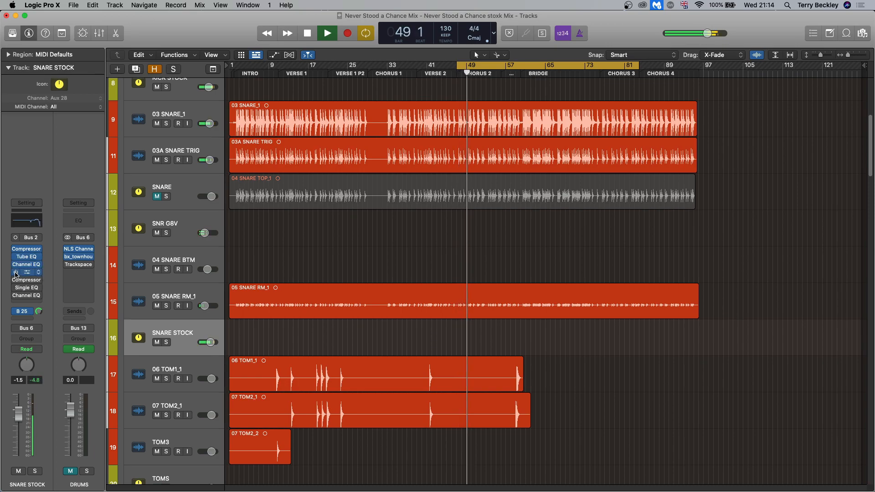
{"action": "key", "text": "space"}
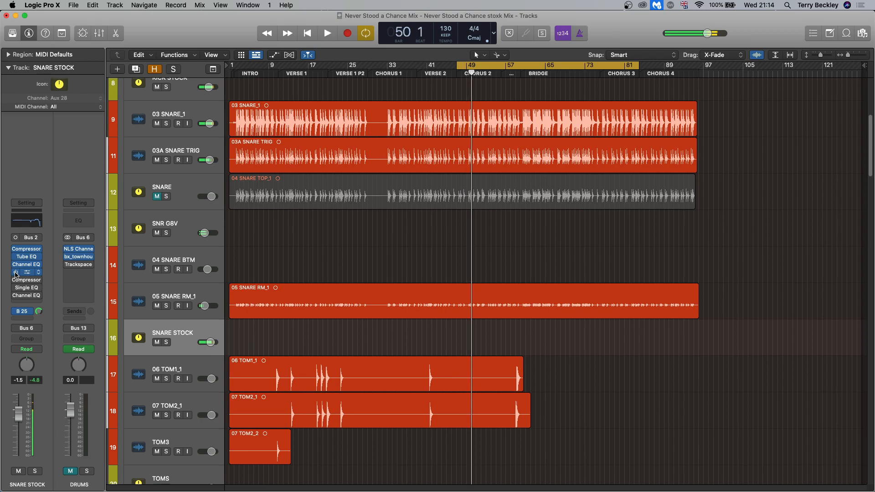
Make the Distortion active again, and enable and open the second Compressor on SNARE STOCK
{"action": "left_click", "coordinate": [15, 273]}
{"action": "left_click", "coordinate": [16, 280]}
{"action": "left_click", "coordinate": [28, 281]}
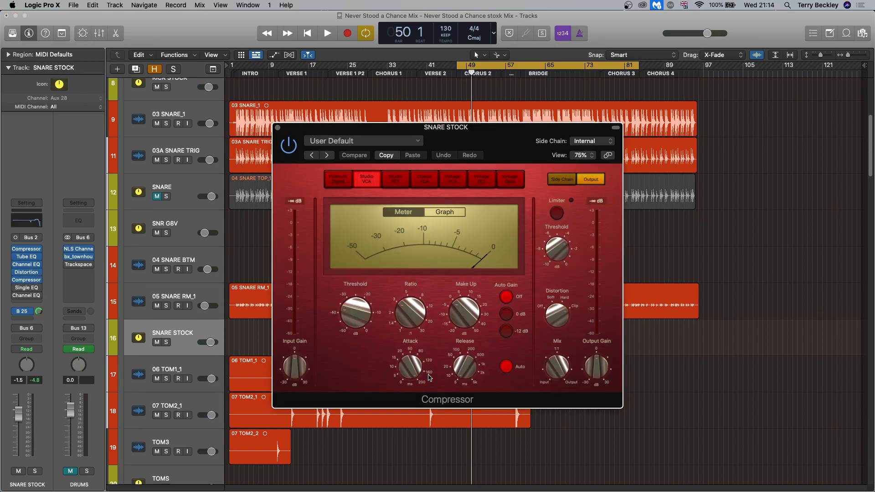
Cycle through the Compressor's circuit types from Platinum Digital to Vintage Opto, and return to Studio VCA
{"action": "mouse_move", "coordinate": [468, 379]}
{"action": "left_click", "coordinate": [338, 178]}
{"action": "left_click", "coordinate": [366, 179]}
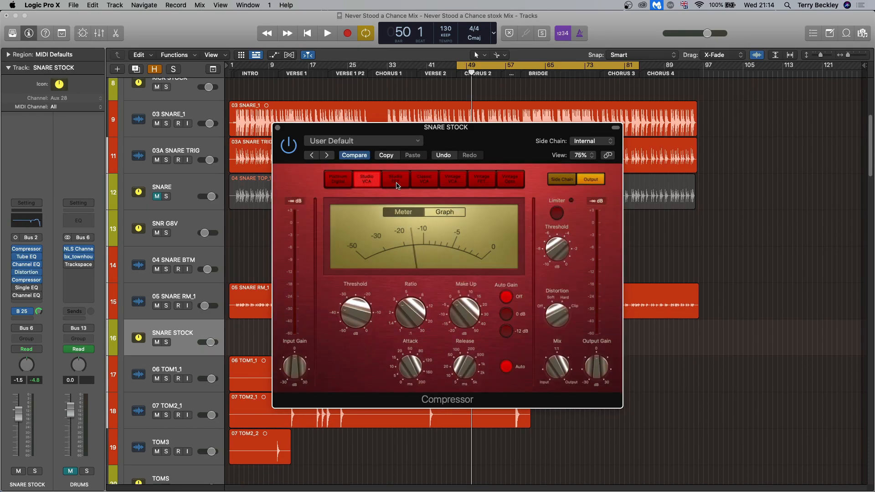
{"action": "left_click", "coordinate": [396, 179]}
{"action": "left_click", "coordinate": [424, 178]}
{"action": "left_click", "coordinate": [453, 179]}
{"action": "left_click", "coordinate": [481, 179]}
{"action": "left_click", "coordinate": [510, 179]}
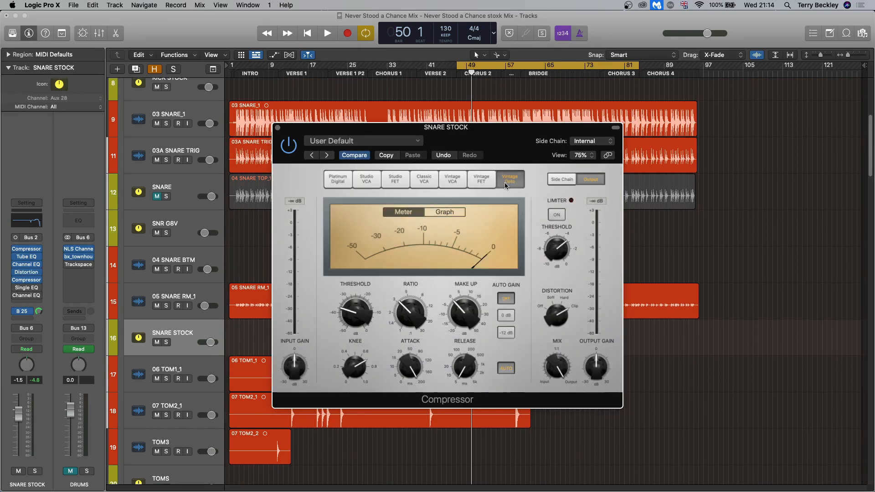
{"action": "left_click", "coordinate": [378, 182]}
{"action": "left_click", "coordinate": [393, 181]}
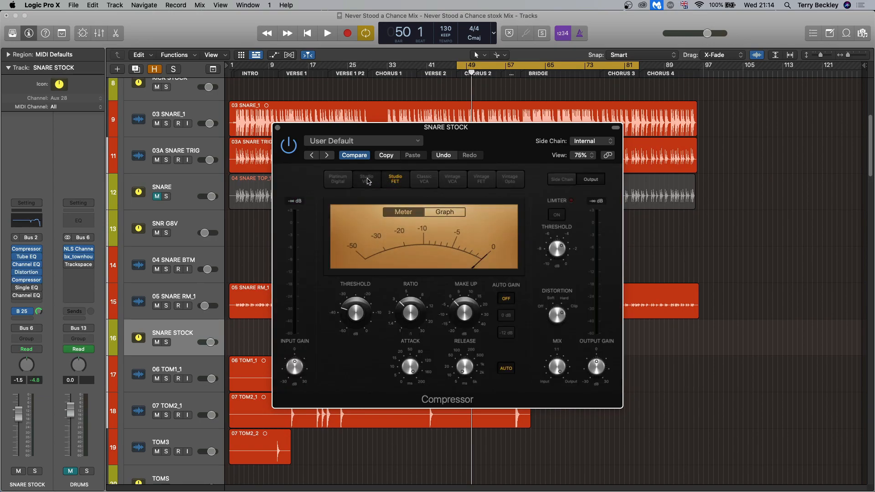
{"action": "left_click", "coordinate": [368, 181]}
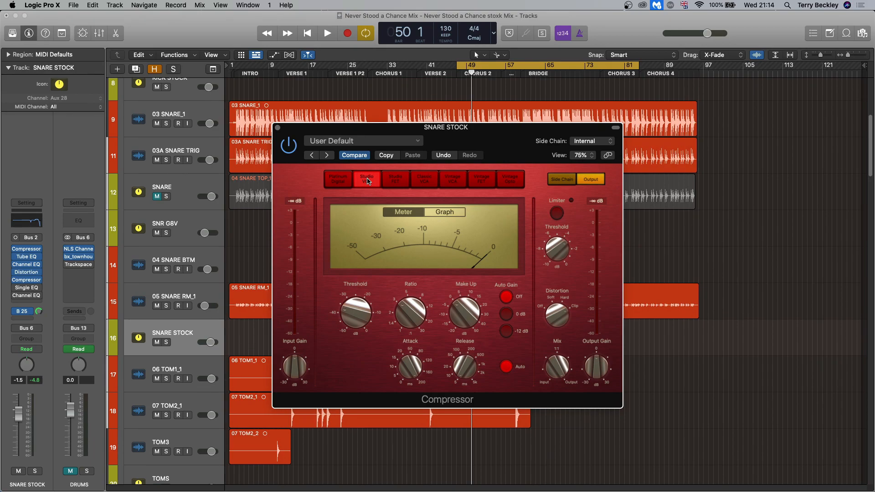
Listen to the mix with the Studio VCA Compressor active, stop playback and close the plug-in window
{"action": "key", "text": "space"}
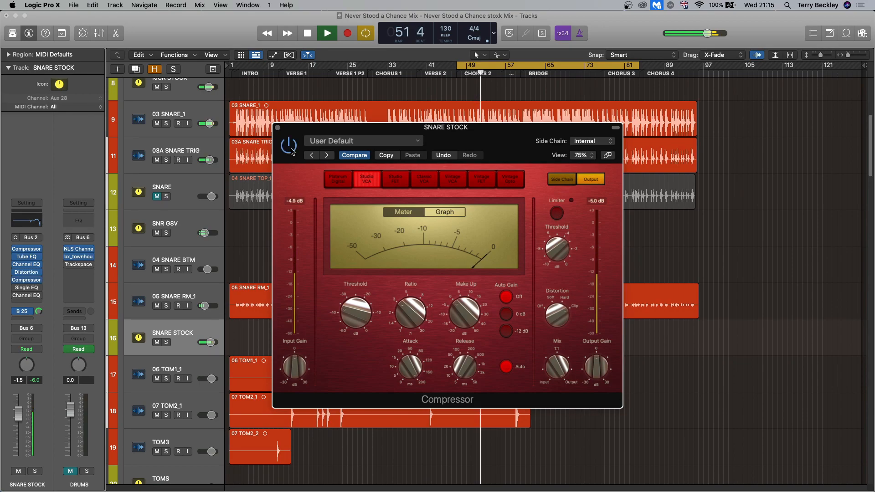
{"action": "key", "text": "space"}
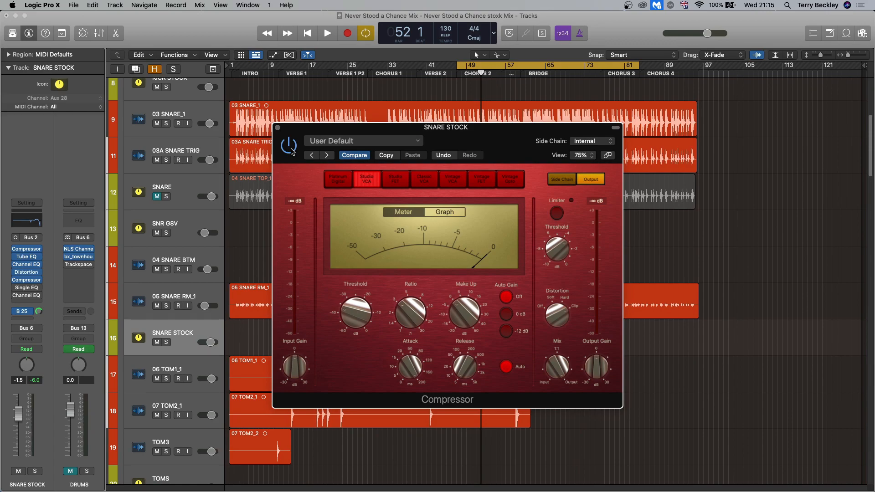
{"action": "left_click", "coordinate": [278, 127]}
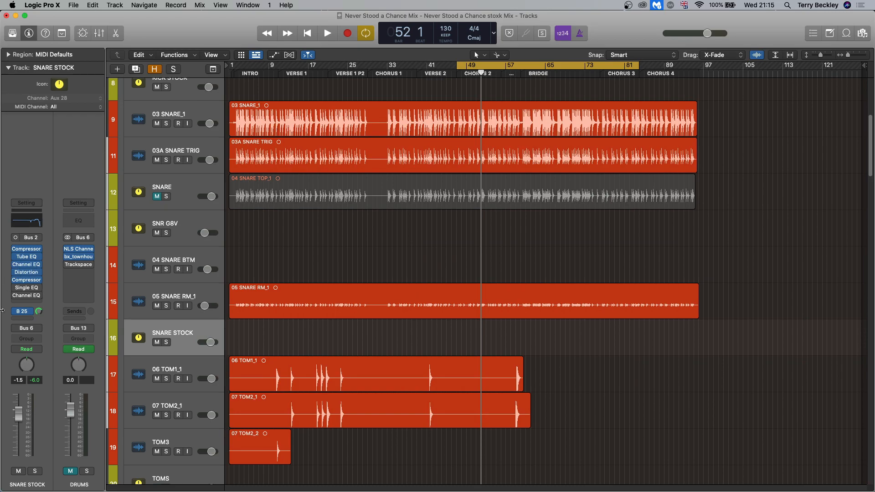
Enable and open the Single Band EQ on SNARE STOCK, move its window aside and start playback
{"action": "left_click", "coordinate": [27, 289]}
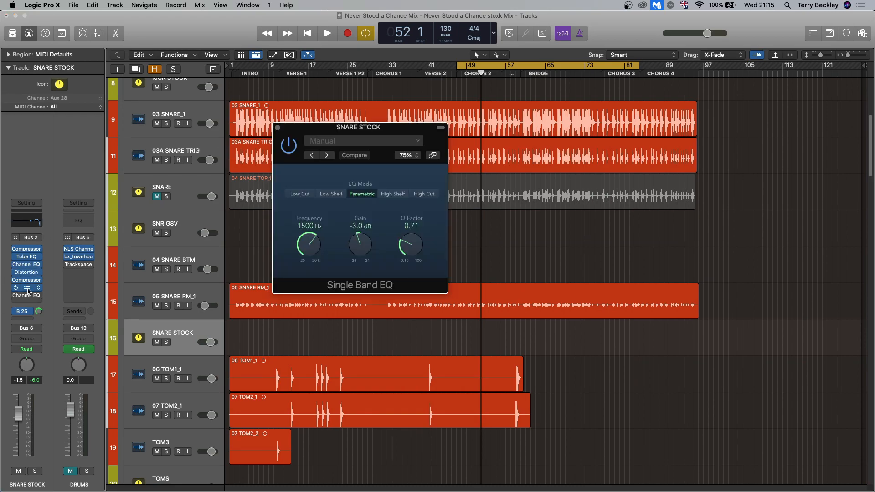
{"action": "left_click_drag", "start_coordinate": [382, 132], "coordinate": [524, 133]}
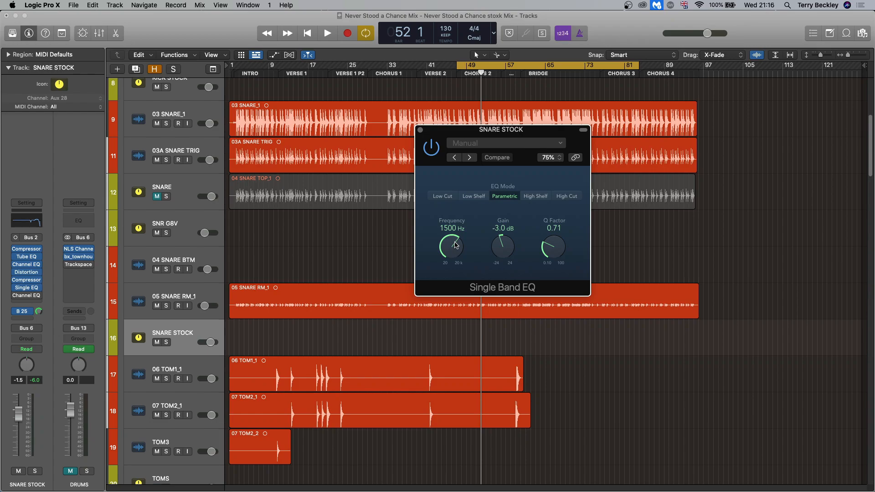
{"action": "key", "text": "space"}
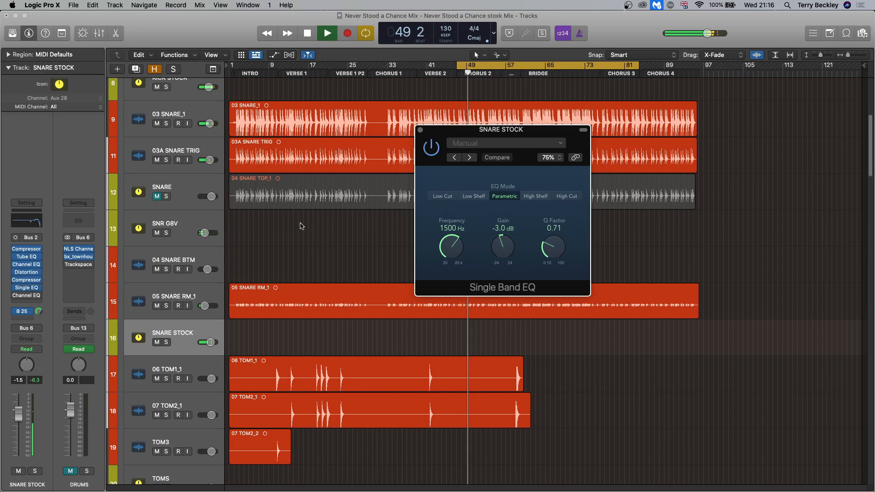
Solo SNARE STOCK, bypass and re-enable the Single Band EQ to compare, and close its window after stopping playback
{"action": "left_click", "coordinate": [167, 343]}
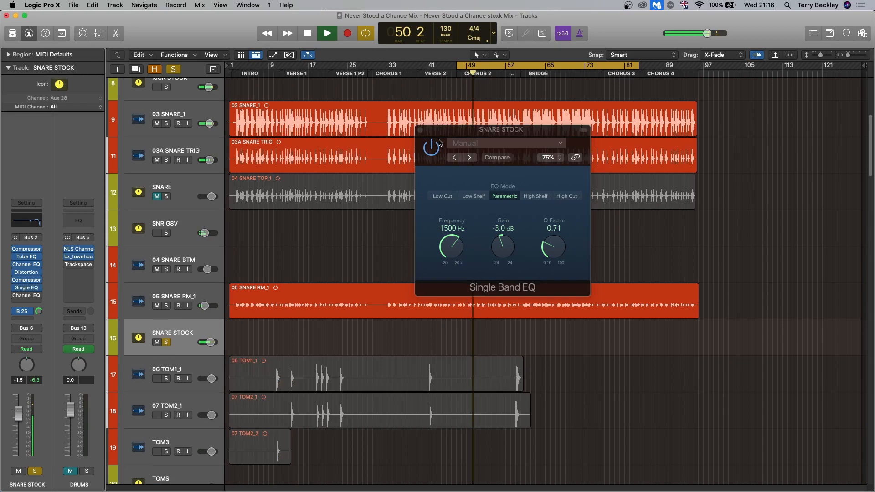
{"action": "left_click", "coordinate": [436, 152]}
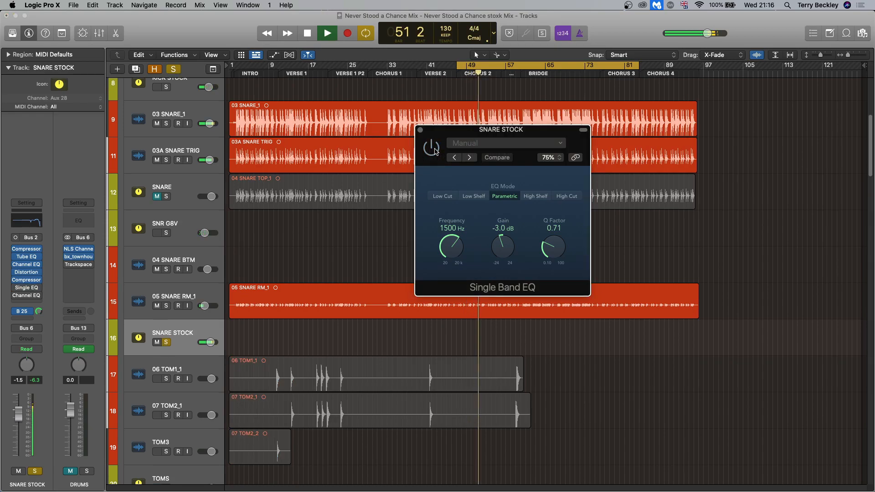
{"action": "left_click", "coordinate": [432, 148]}
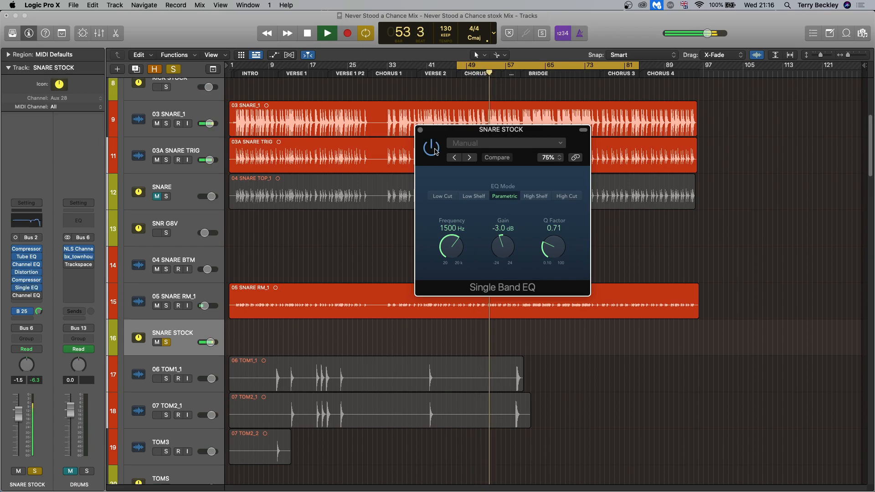
{"action": "key", "text": "space"}
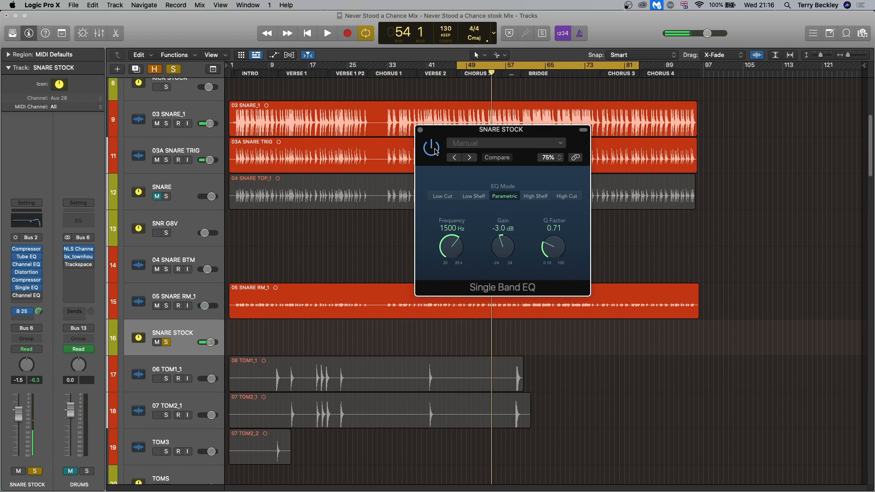
{"action": "left_click", "coordinate": [420, 131]}
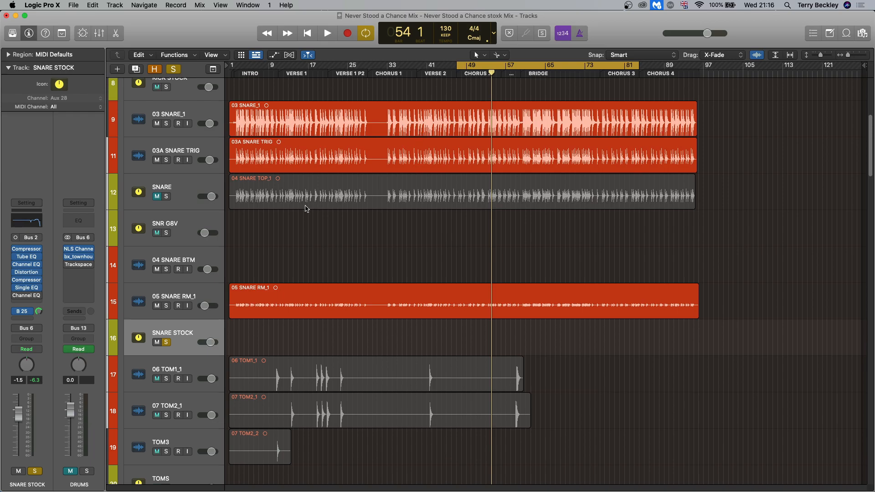
Enable and open the last Channel EQ on SNARE STOCK, bypassing and re-enabling it during playback to compare before stopping
{"action": "left_click", "coordinate": [25, 295]}
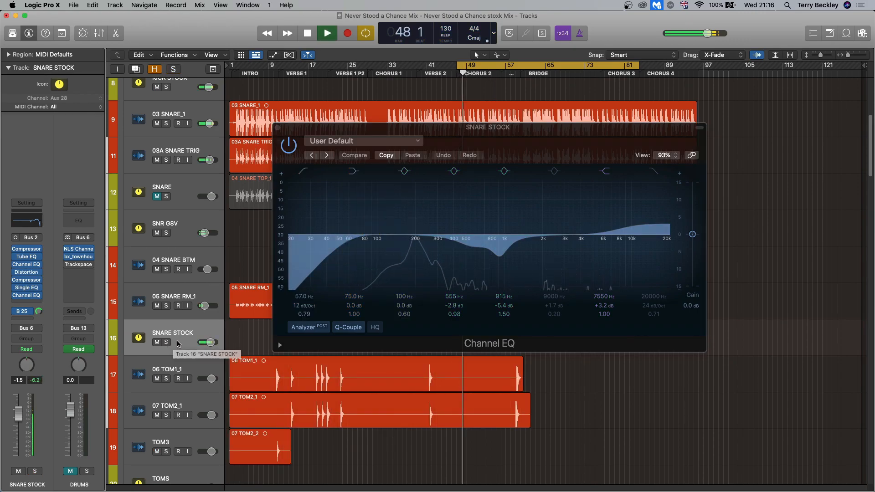
{"action": "left_click", "coordinate": [289, 145]}
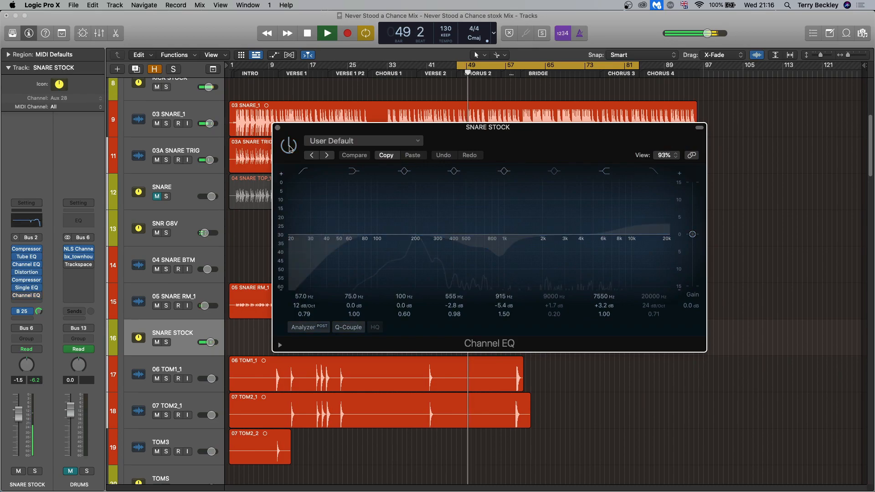
{"action": "left_click", "coordinate": [289, 146]}
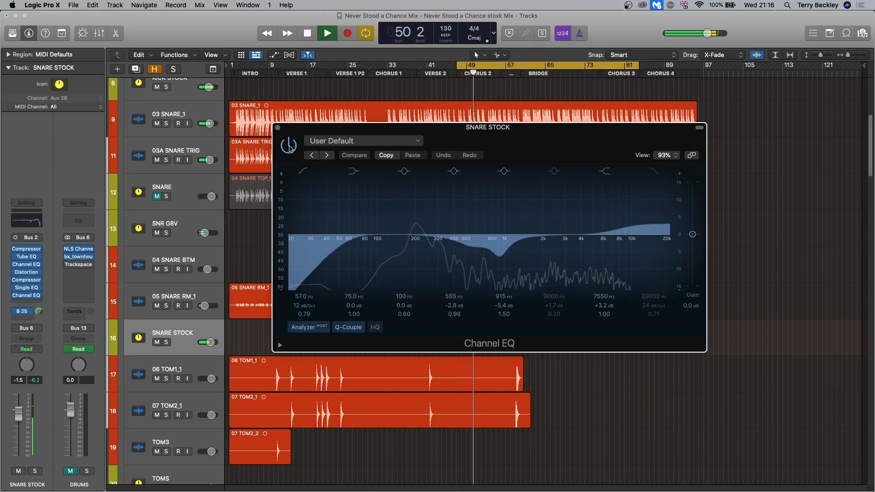
{"action": "key", "text": "space"}
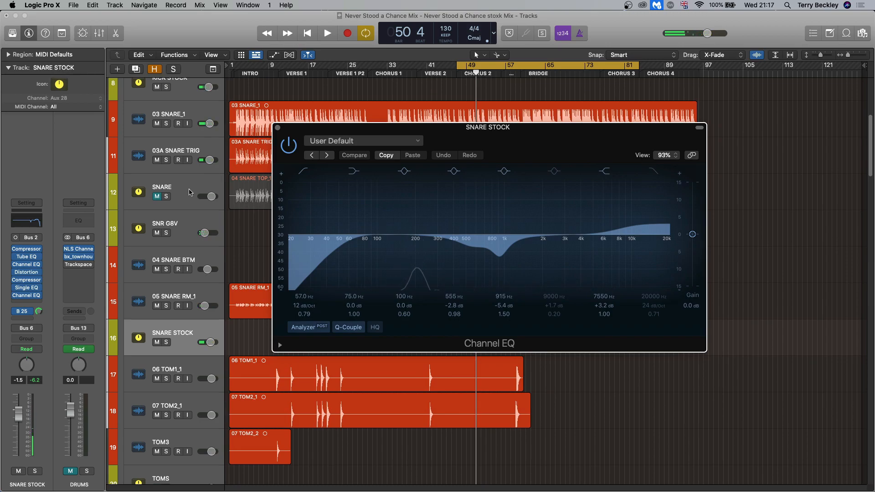
Play the mix with all SNARE STOCK plug-ins bypassed and re-enabled to compare, stop playback and close the Channel EQ window
{"action": "left_click_drag", "start_coordinate": [15, 249], "coordinate": [15, 297]}
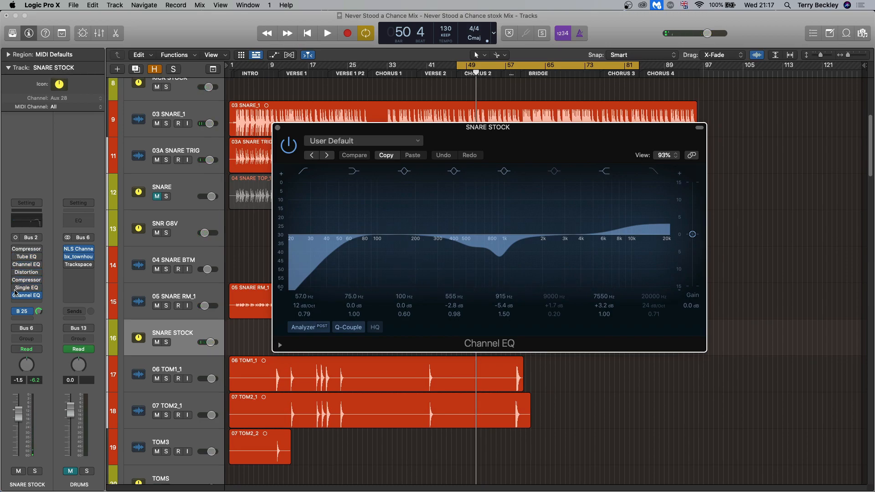
{"action": "key", "text": "space"}
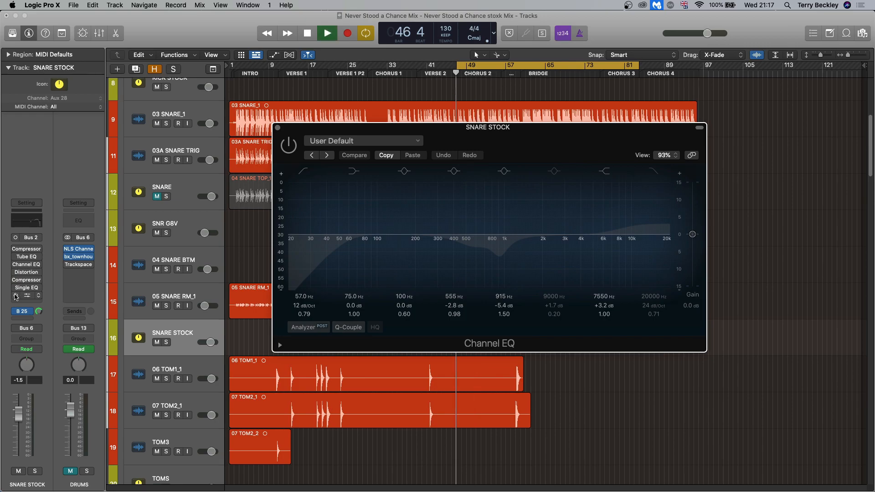
{"action": "left_click", "coordinate": [15, 251]}
{"action": "left_click_drag", "start_coordinate": [15, 256], "coordinate": [15, 296]}
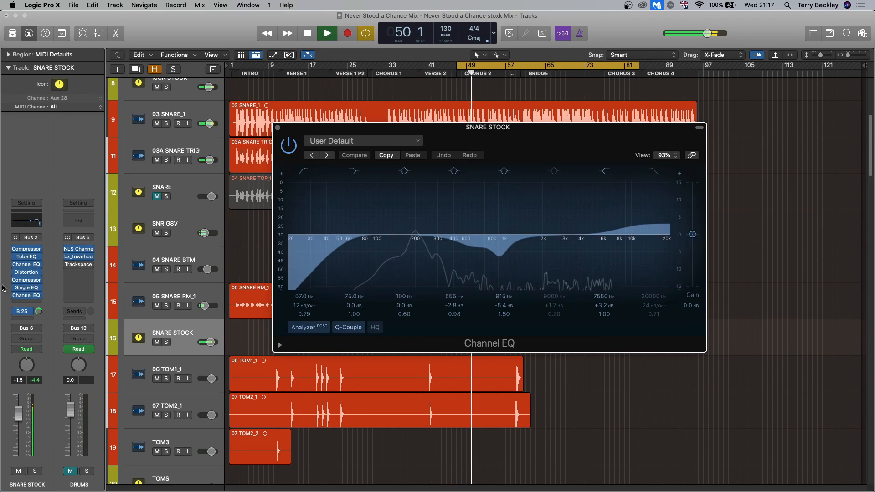
{"action": "key", "text": "space"}
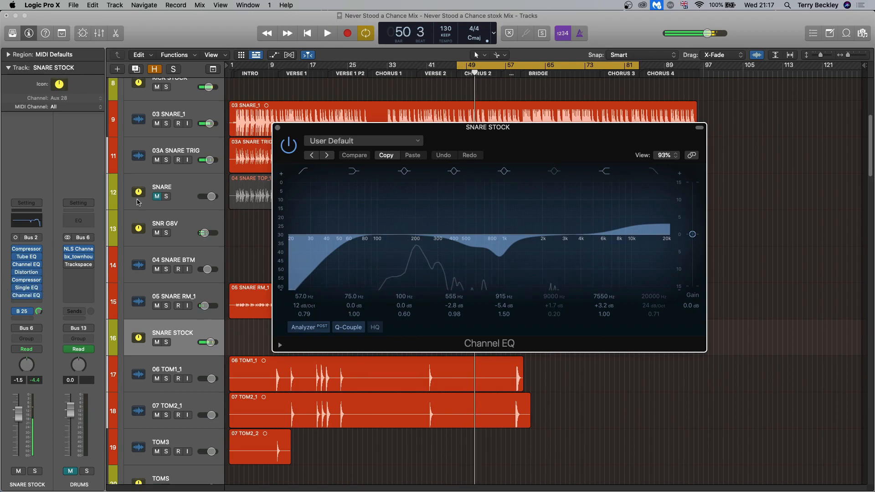
{"action": "left_click", "coordinate": [278, 128]}
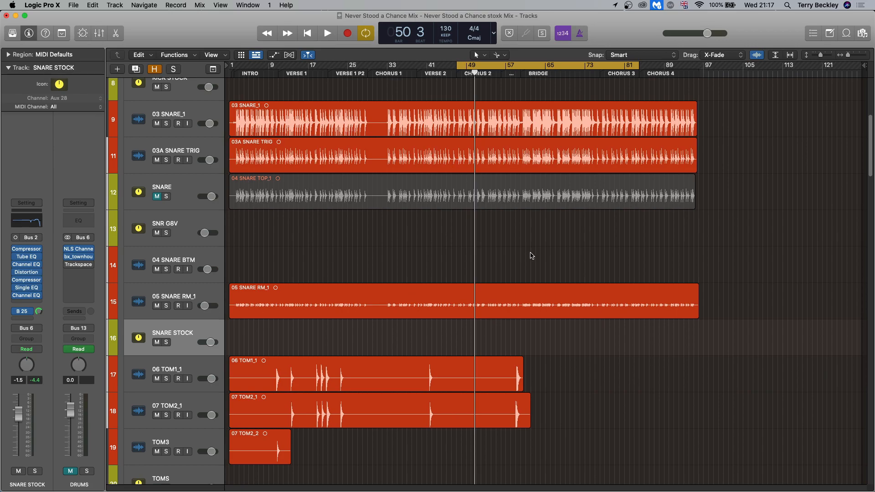
Select the TOMS SHELLS track and open its Channel EQ to examine the settings
{"action": "scroll", "coordinate": [531, 255], "scroll_direction": "down", "scroll_amount": 3}
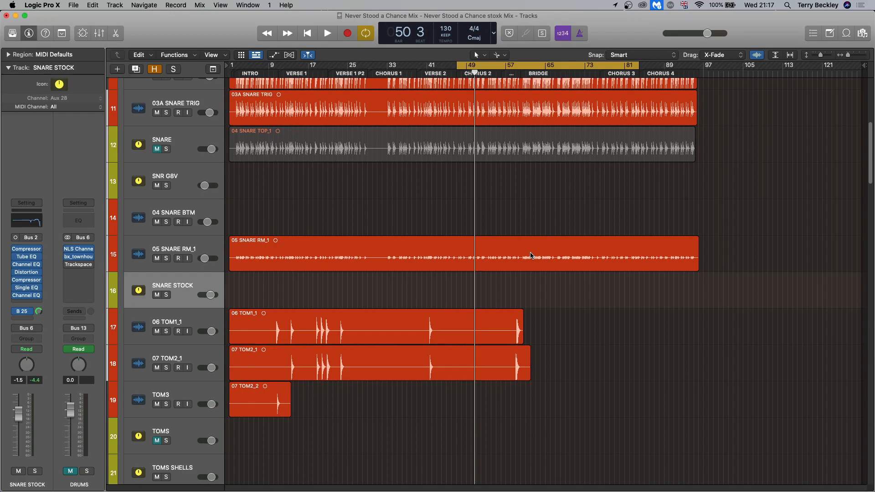
{"action": "left_click", "coordinate": [374, 362]}
{"action": "scroll", "coordinate": [196, 373], "scroll_direction": "down", "scroll_amount": 4}
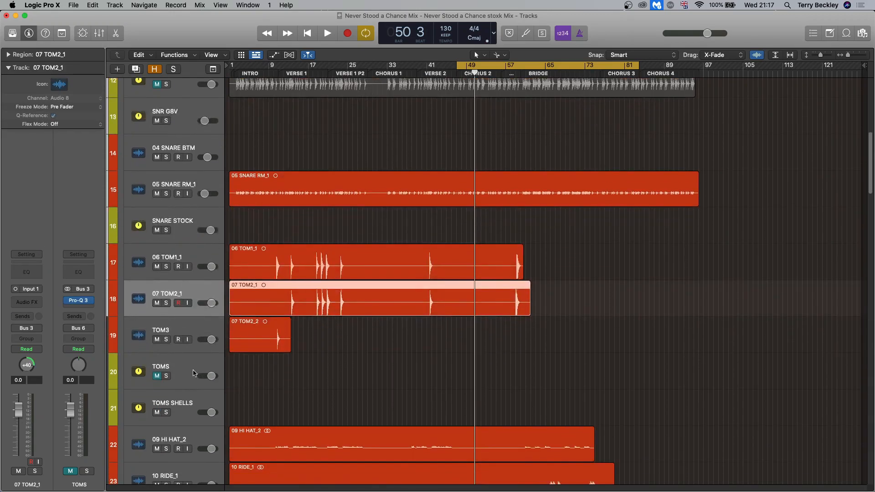
{"action": "left_click", "coordinate": [198, 405]}
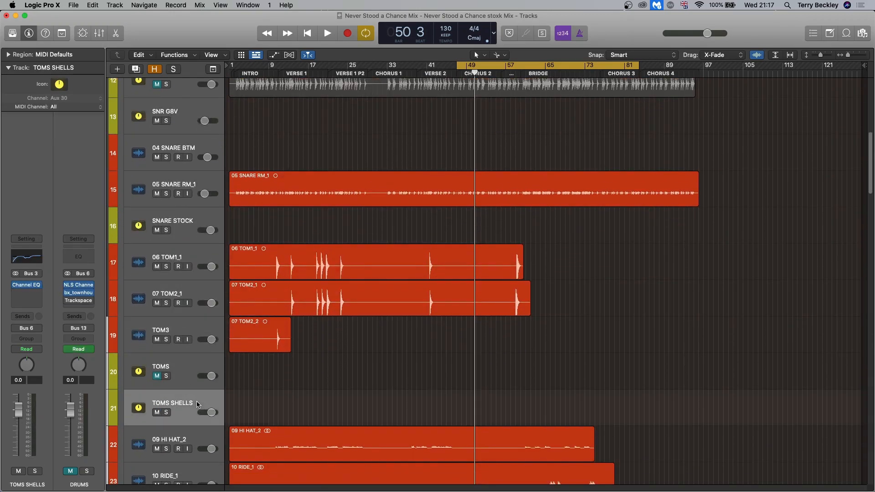
{"action": "left_click", "coordinate": [25, 286]}
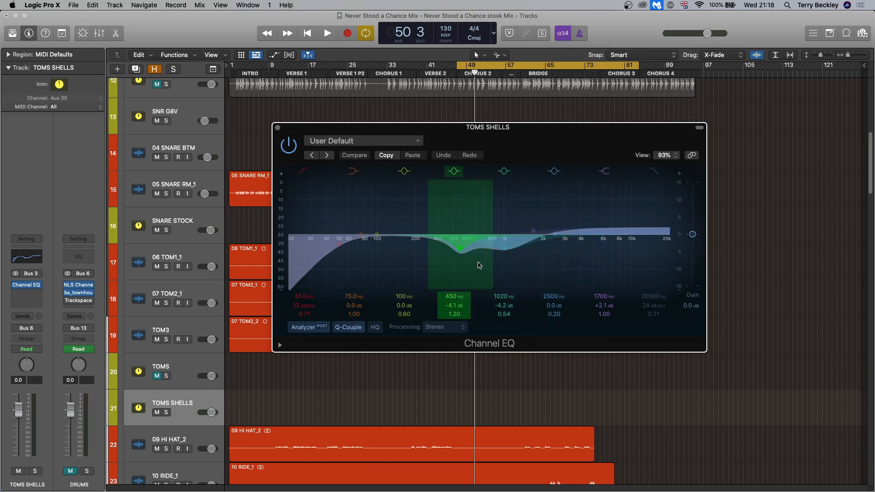
Set the cycle range over the tom fill just before VERSE 1 P2, moving the Channel EQ window aside
{"action": "left_click_drag", "start_coordinate": [501, 145], "coordinate": [583, 408]}
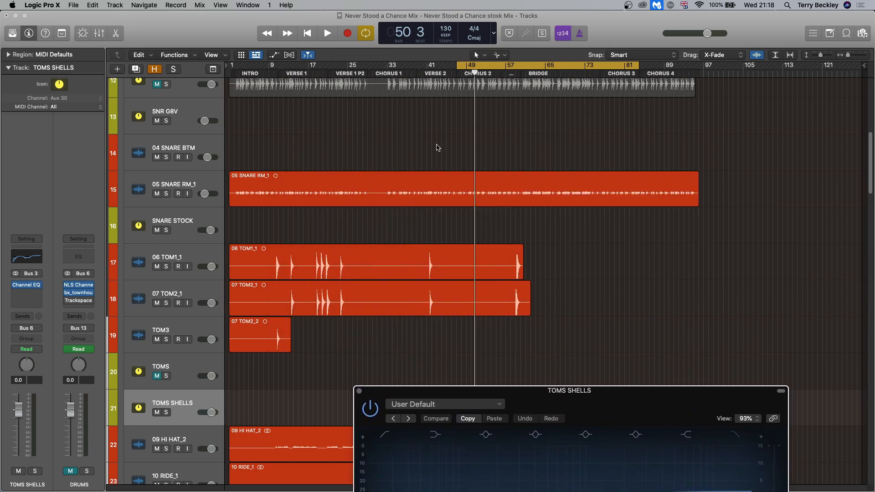
{"action": "left_click", "coordinate": [486, 65]}
{"action": "mouse_move", "coordinate": [310, 66]}
{"action": "left_mouse_down"}
{"action": "mouse_move", "coordinate": [332, 67]}
{"action": "mouse_move", "coordinate": [312, 66]}
{"action": "left_mouse_up"}
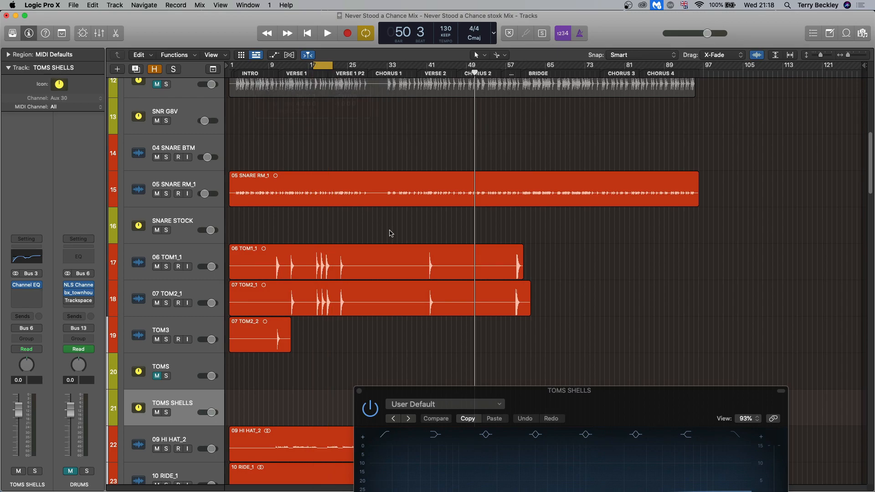
Play the tom fill with the TOMS SHELLS Channel EQ bypassed and with it re-enabled to compare
{"action": "left_click_drag", "start_coordinate": [562, 398], "coordinate": [482, 179]}
{"action": "left_click", "coordinate": [294, 189]}
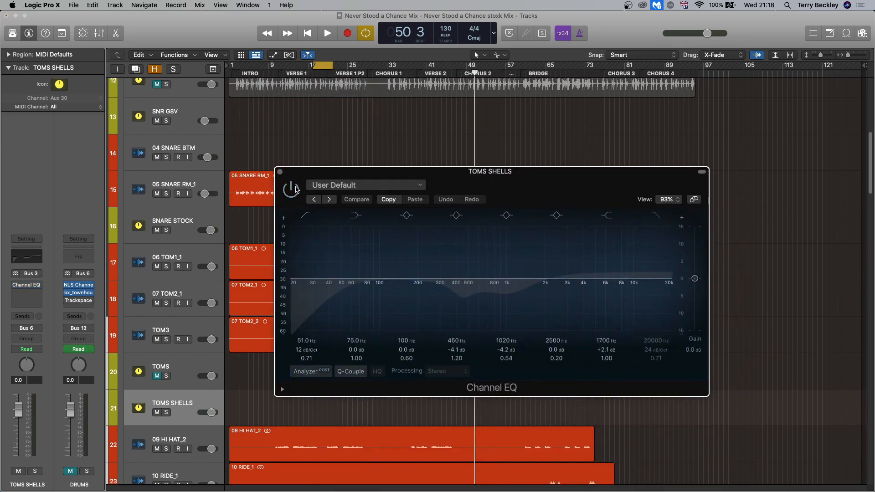
{"action": "key", "text": "space"}
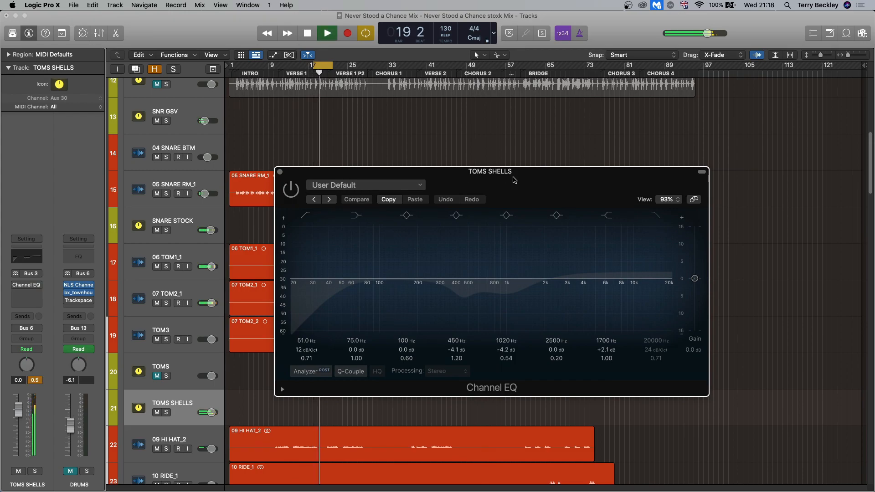
{"action": "left_click_drag", "start_coordinate": [514, 178], "coordinate": [656, 202]}
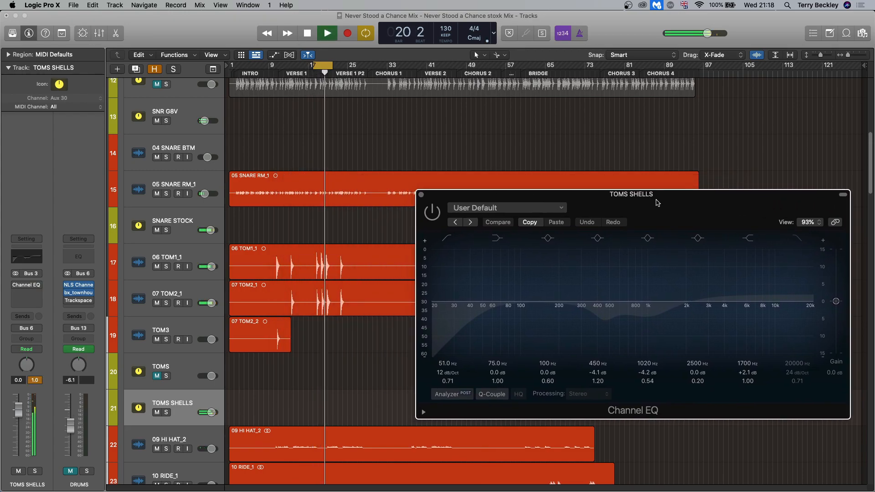
{"action": "key", "text": "space"}
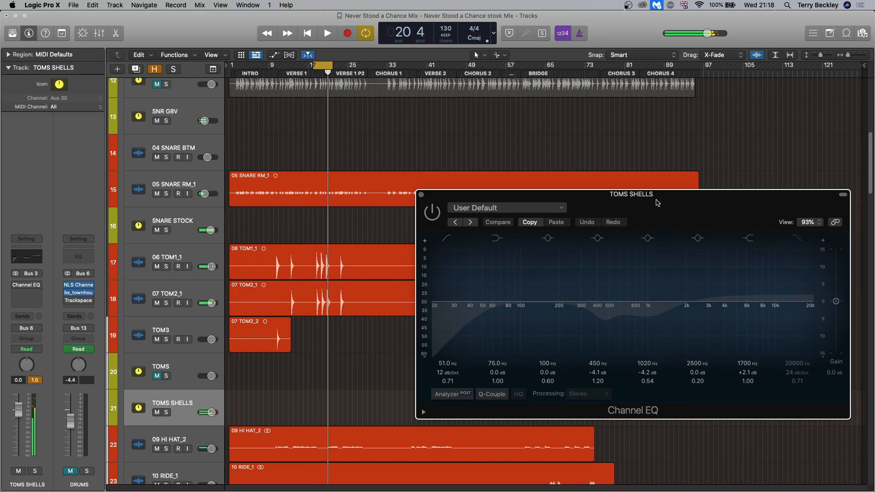
{"action": "left_click", "coordinate": [433, 212]}
{"action": "key", "text": "space"}
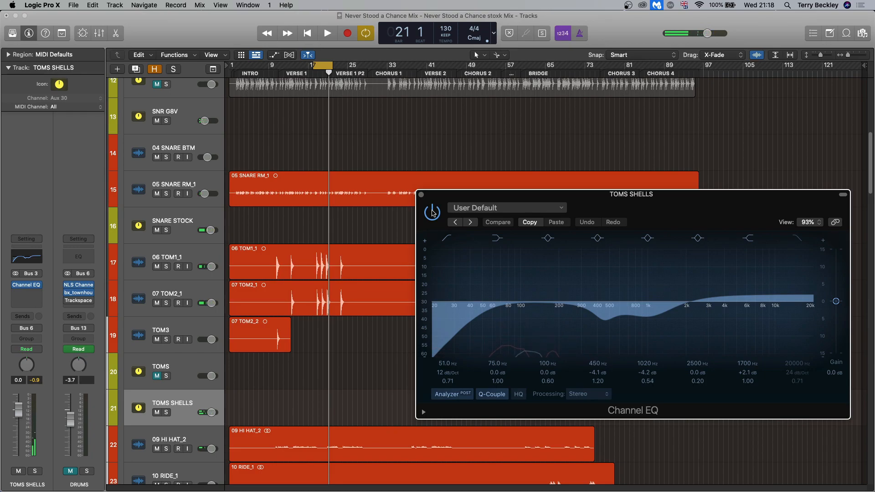
Turn off the cycle range and place the playhead at bar 59, on the tom fill before the BRIDGE
{"action": "scroll", "coordinate": [346, 269], "scroll_direction": "down", "scroll_amount": 10}
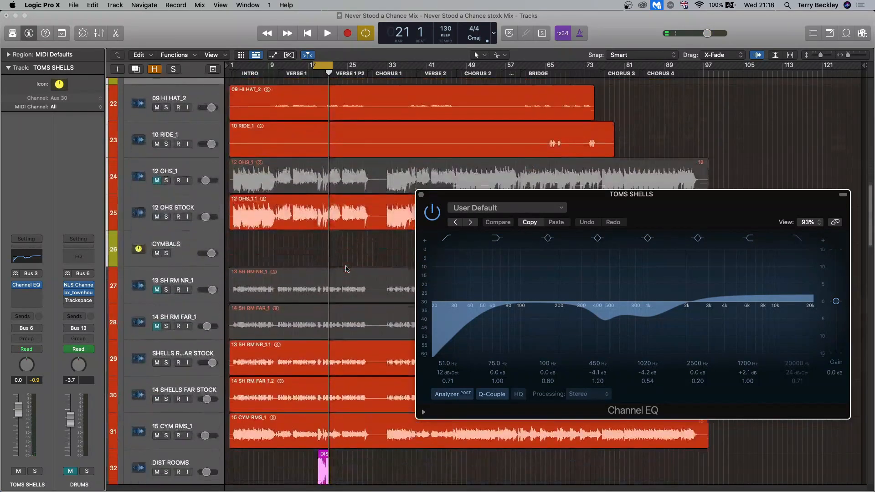
{"action": "scroll", "coordinate": [346, 269], "scroll_direction": "up", "scroll_amount": 5}
{"action": "scroll", "coordinate": [346, 267], "scroll_direction": "up", "scroll_amount": 6}
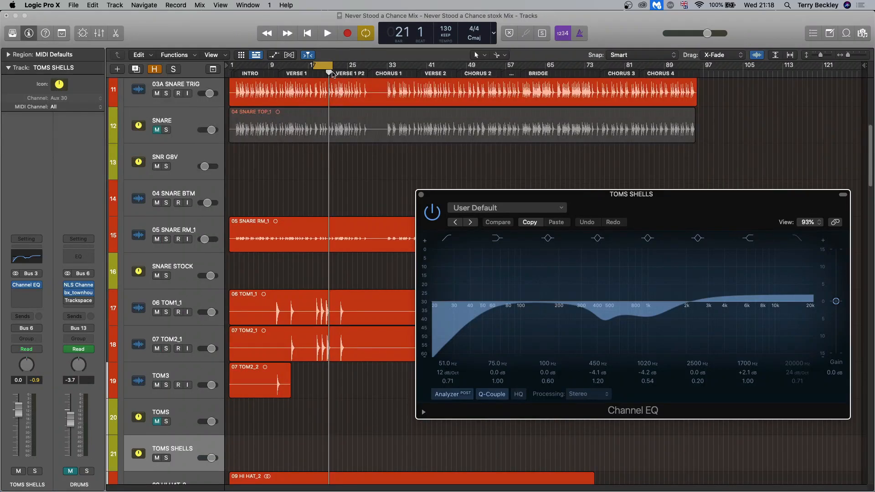
{"action": "left_click", "coordinate": [328, 70]}
{"action": "left_click_drag", "start_coordinate": [666, 201], "coordinate": [757, 368]}
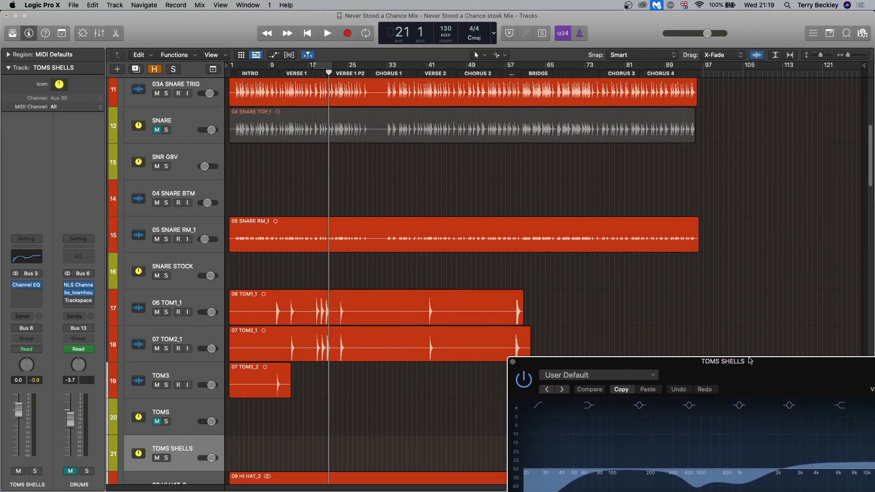
{"action": "left_click", "coordinate": [506, 74]}
{"action": "left_click_drag", "start_coordinate": [506, 74], "coordinate": [515, 74]}
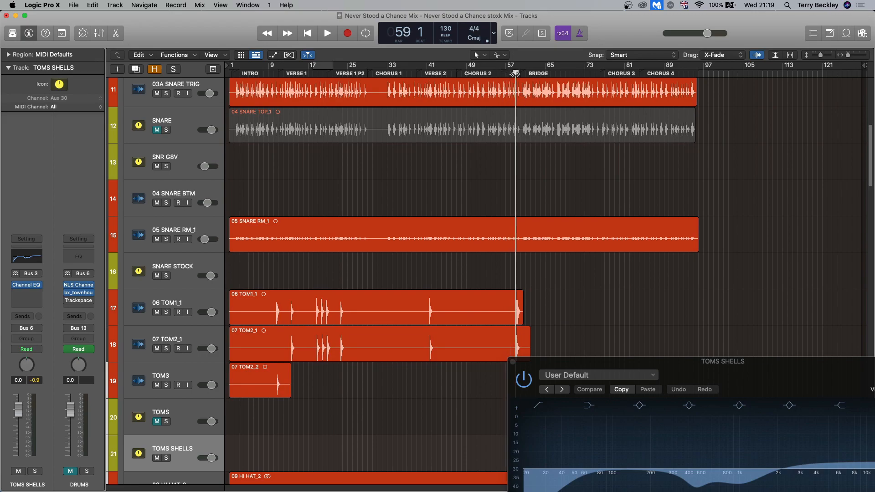
Audition the tom fill before the BRIDGE with the TOMS SHELLS Channel EQ bypassed and re-enabled, stop playback and close its window
{"action": "left_click_drag", "start_coordinate": [633, 363], "coordinate": [556, 181]}
{"action": "left_click", "coordinate": [448, 198]}
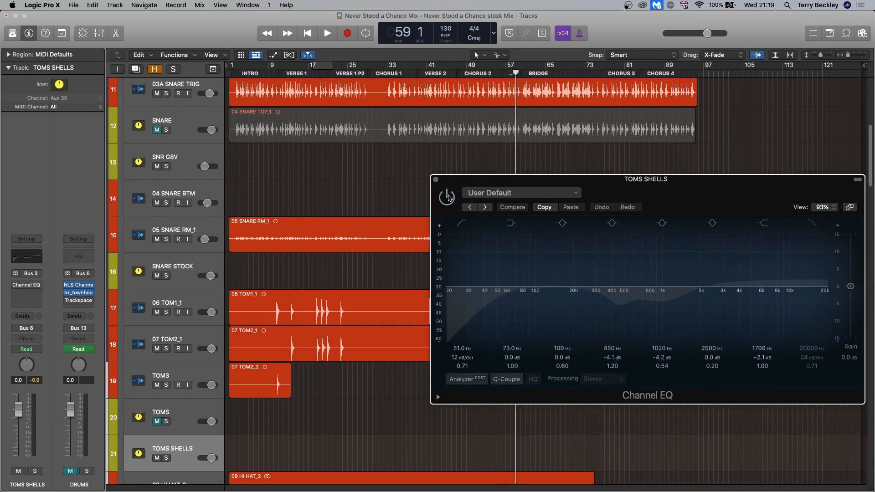
{"action": "key", "text": "space"}
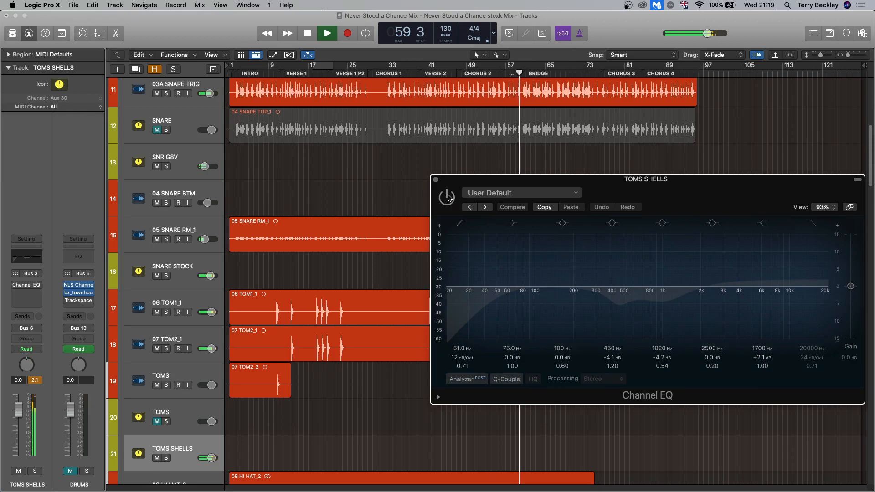
{"action": "left_click", "coordinate": [448, 198]}
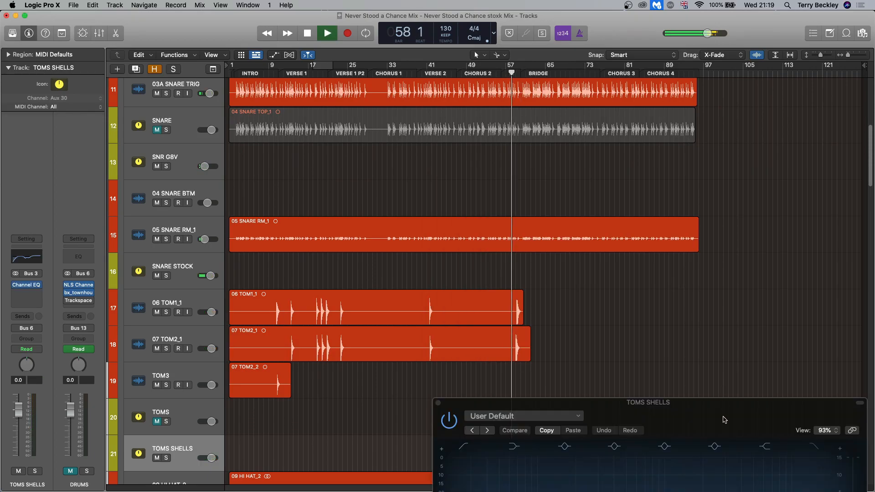
{"action": "left_click_drag", "start_coordinate": [723, 418], "coordinate": [611, 161]}
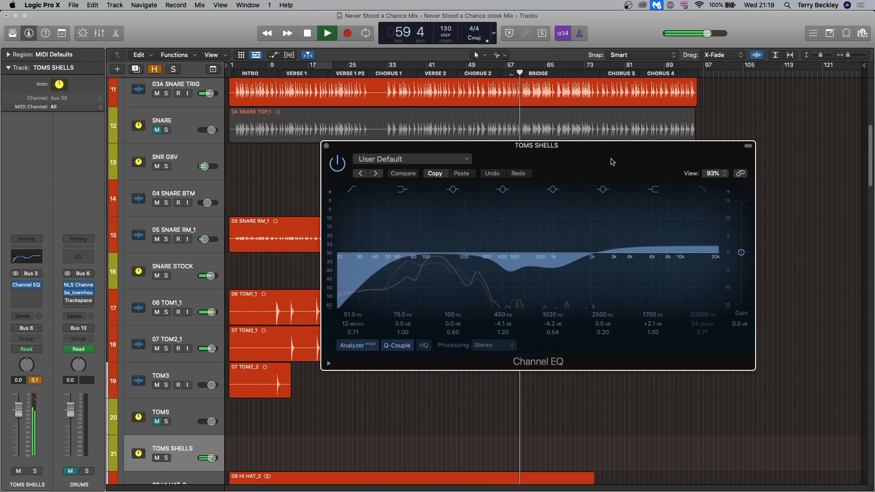
{"action": "key", "text": "space"}
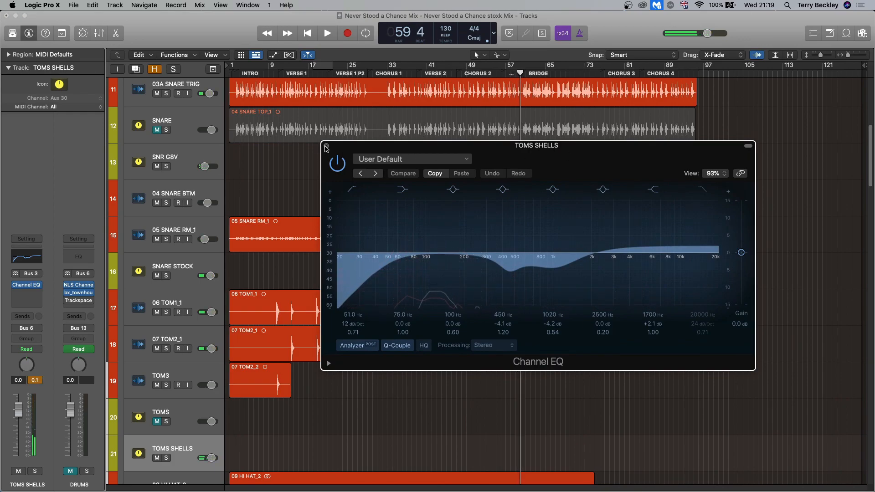
{"action": "left_click", "coordinate": [326, 147]}
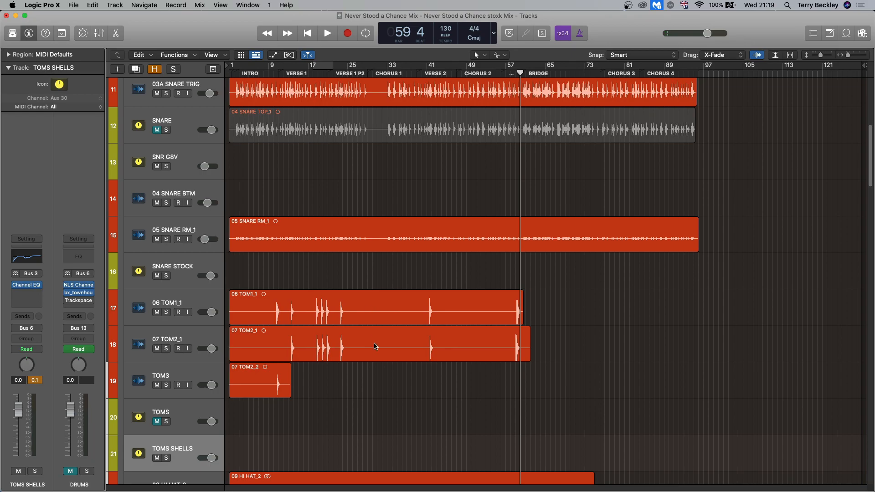
Select the muted 12 OHS_1 overheads track to view its original third-party insert
{"action": "scroll", "coordinate": [375, 347], "scroll_direction": "down", "scroll_amount": 6}
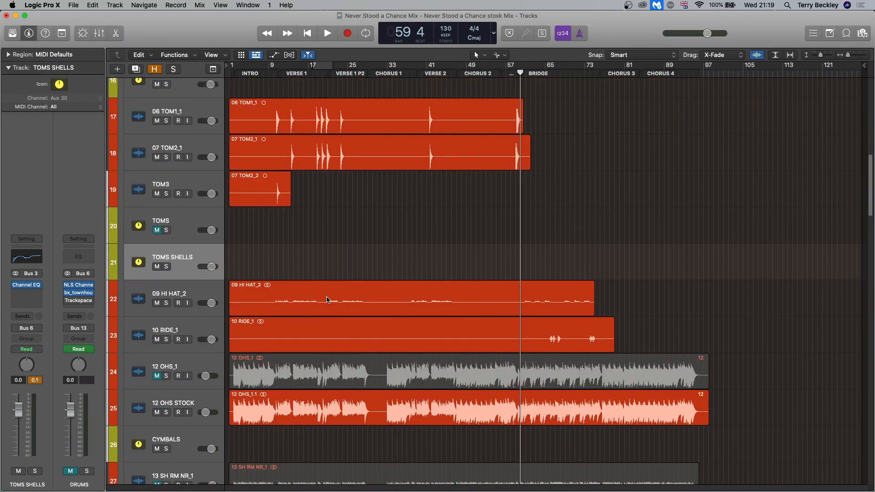
{"action": "scroll", "coordinate": [347, 303], "scroll_direction": "down", "scroll_amount": 3}
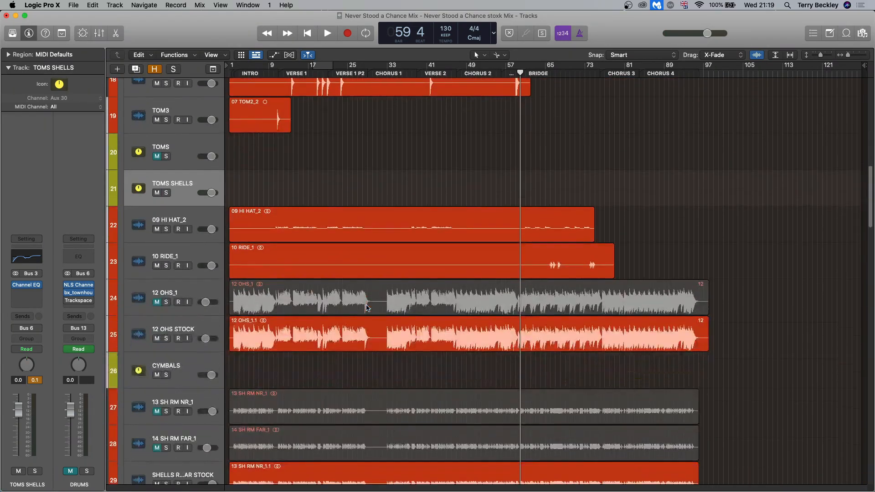
{"action": "scroll", "coordinate": [367, 309], "scroll_direction": "down", "scroll_amount": 1}
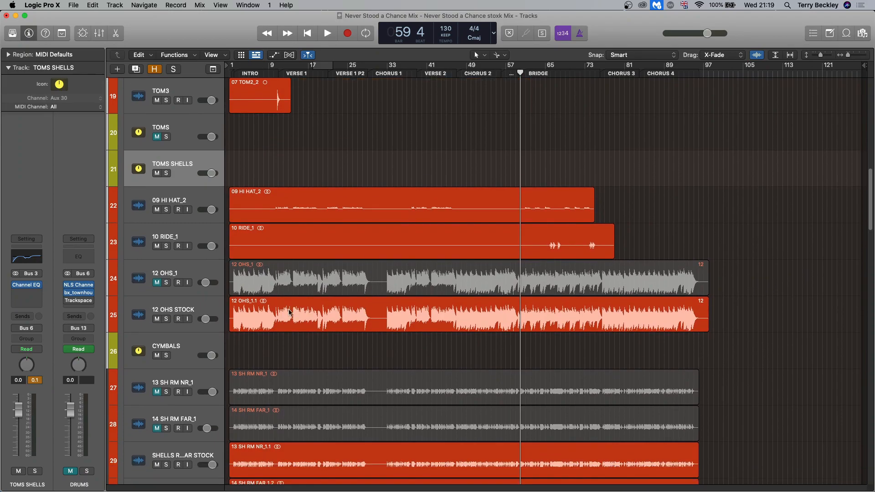
{"action": "left_click", "coordinate": [204, 312]}
{"action": "left_click", "coordinate": [207, 267]}
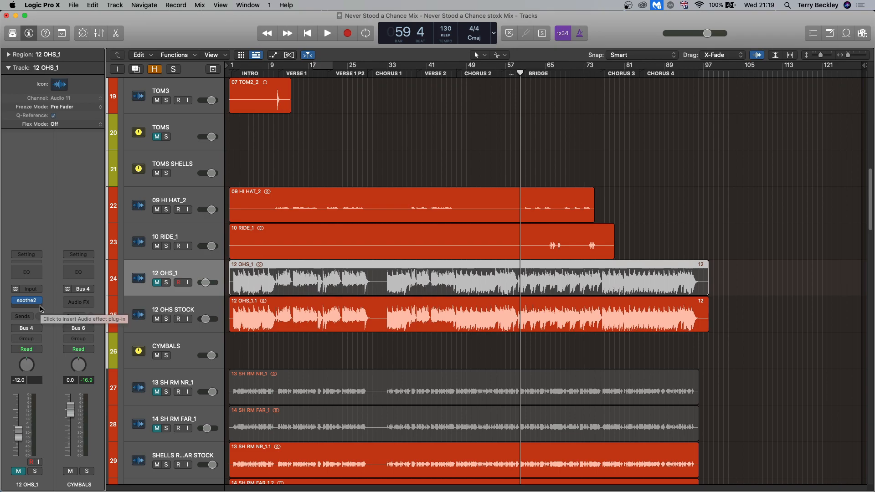
Open the Compressor on 12 OHS STOCK, examine its settings and close its window
{"action": "left_click", "coordinate": [190, 307]}
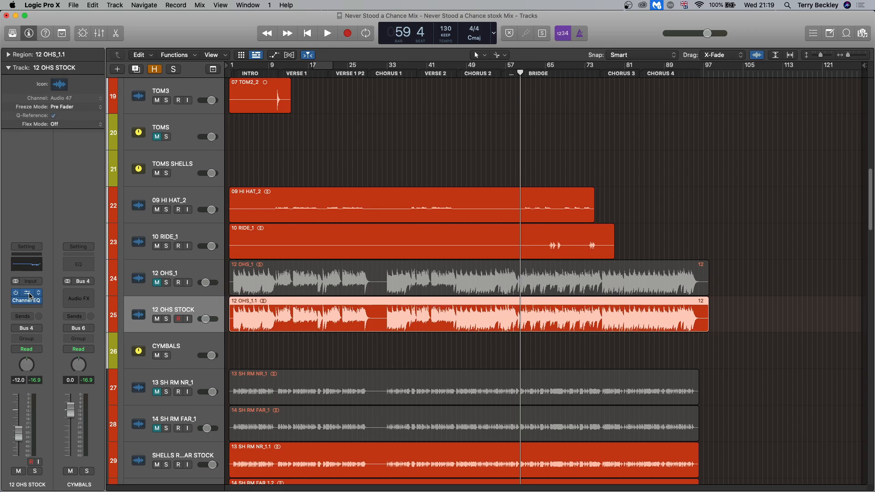
{"action": "left_click", "coordinate": [29, 296]}
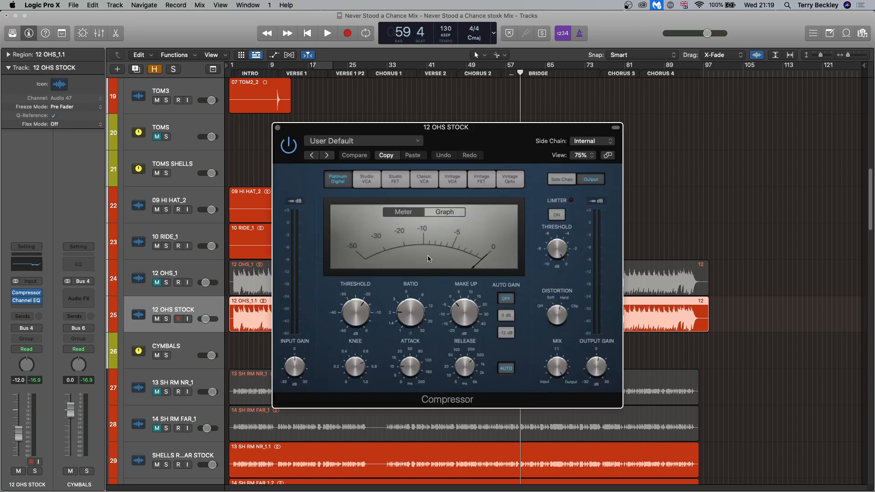
{"action": "left_click", "coordinate": [278, 128]}
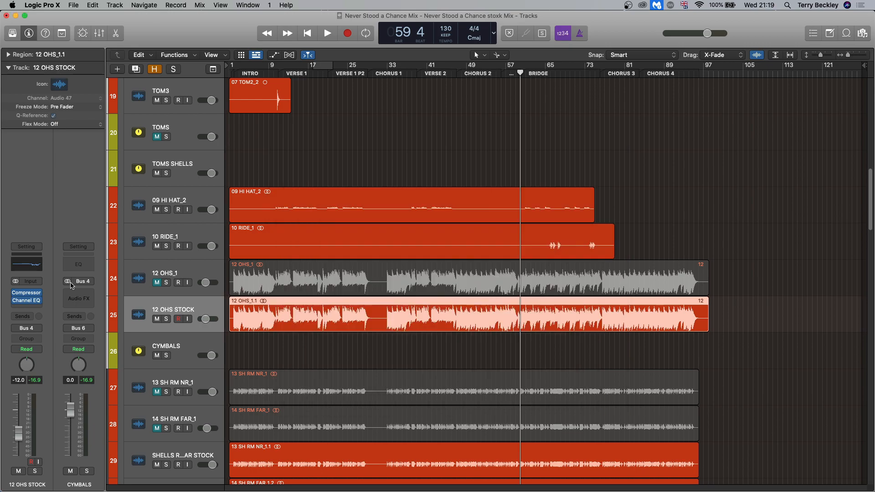
Open the Channel EQ on 12 OHS STOCK, audition it bypassed and re-enabled over the cycled BRIDGE, stop playback and close its window
{"action": "left_click", "coordinate": [27, 301]}
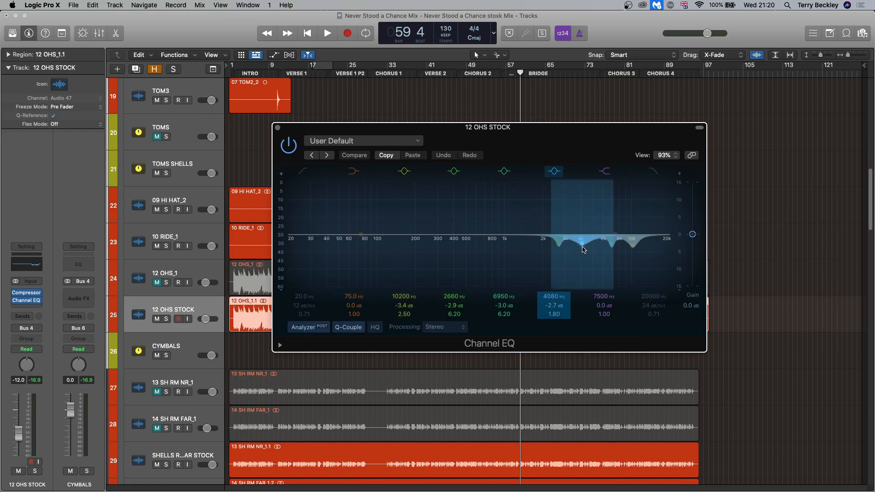
{"action": "left_click_drag", "start_coordinate": [529, 146], "coordinate": [542, 363]}
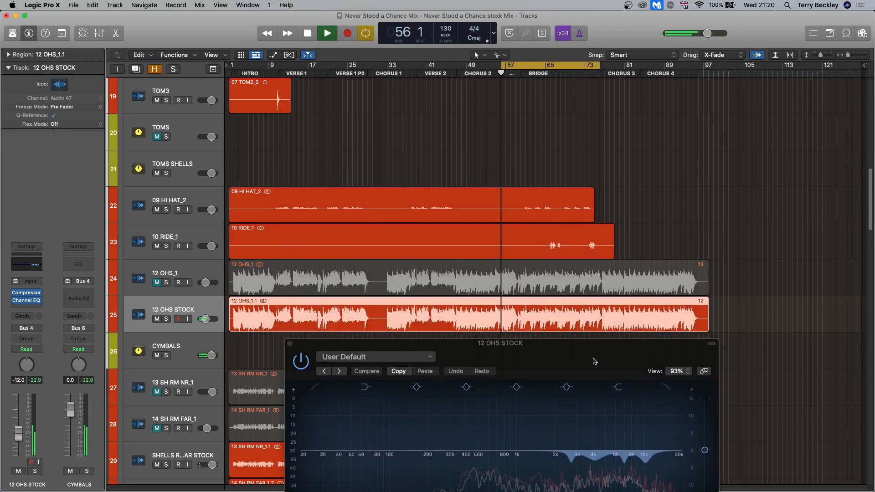
{"action": "left_click_drag", "start_coordinate": [593, 361], "coordinate": [580, 166]}
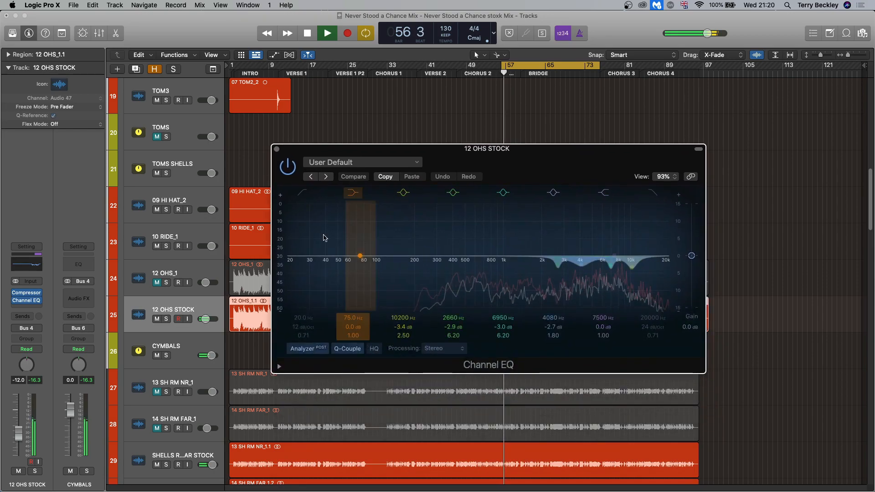
{"action": "left_click", "coordinate": [292, 171]}
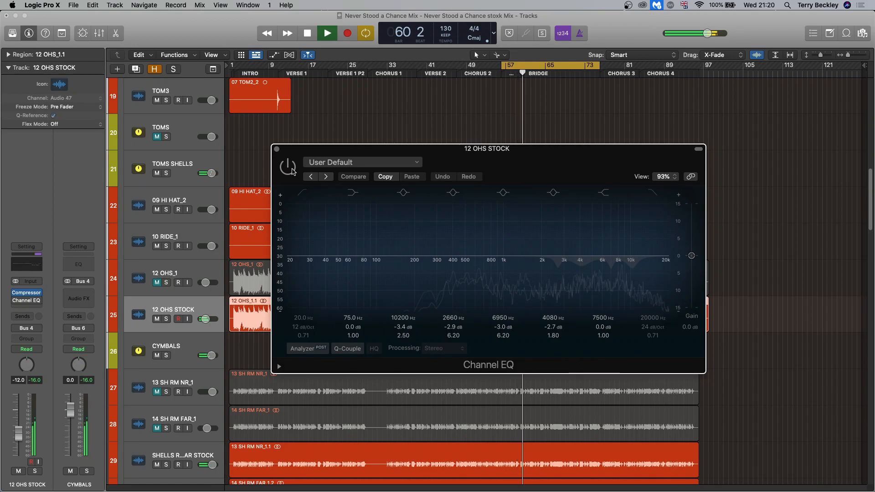
{"action": "left_click", "coordinate": [293, 172]}
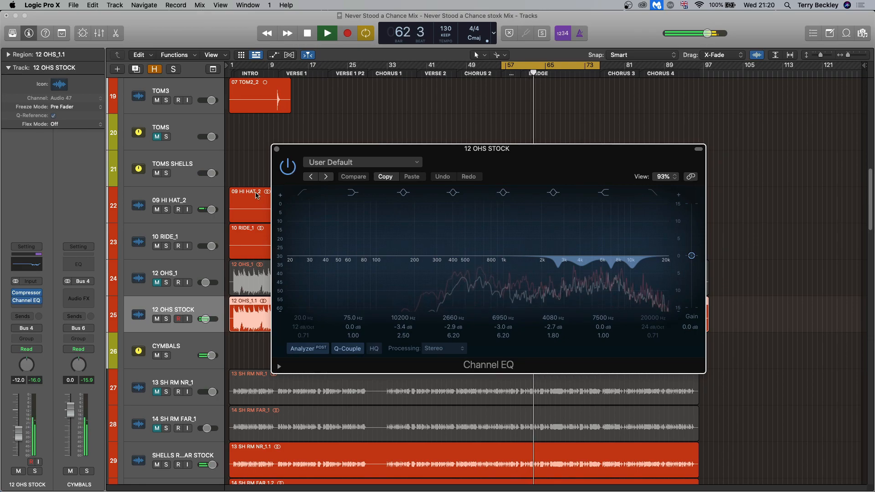
{"action": "key", "text": "space"}
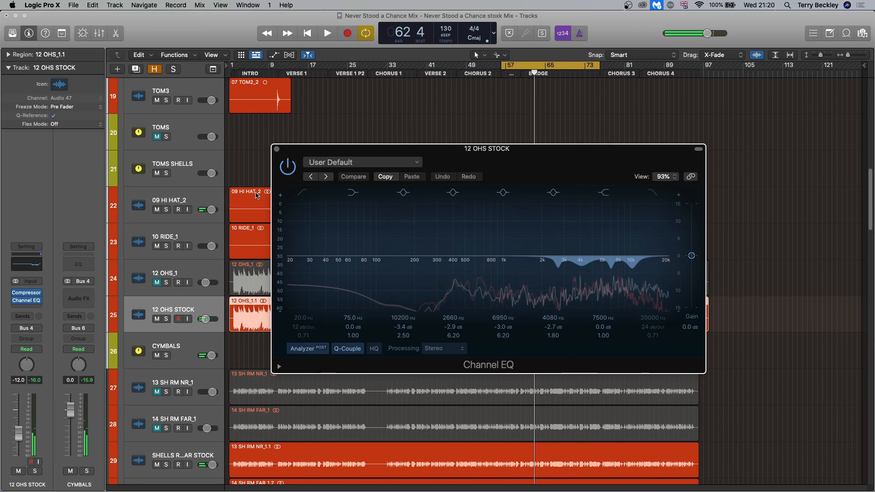
{"action": "left_click", "coordinate": [277, 149]}
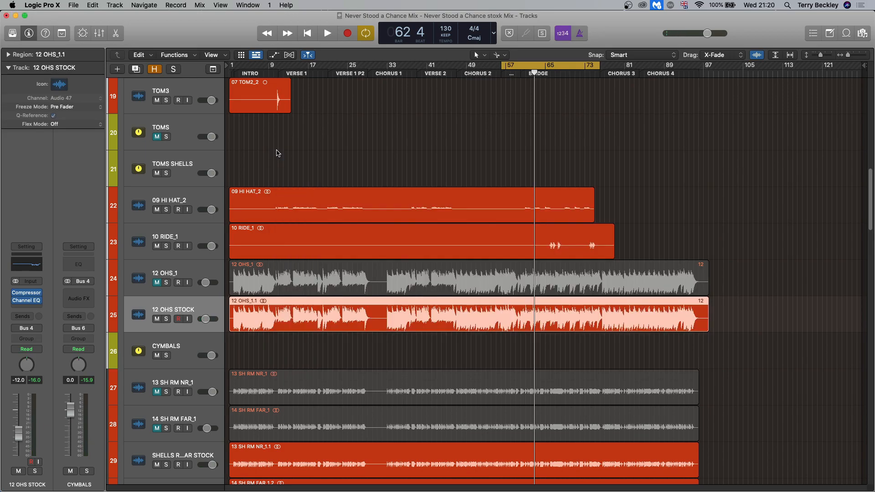
Audition 12 OHS STOCK with both the Compressor and Channel EQ bypassed and re-enabled during playback, and stop
{"action": "left_click", "coordinate": [15, 301]}
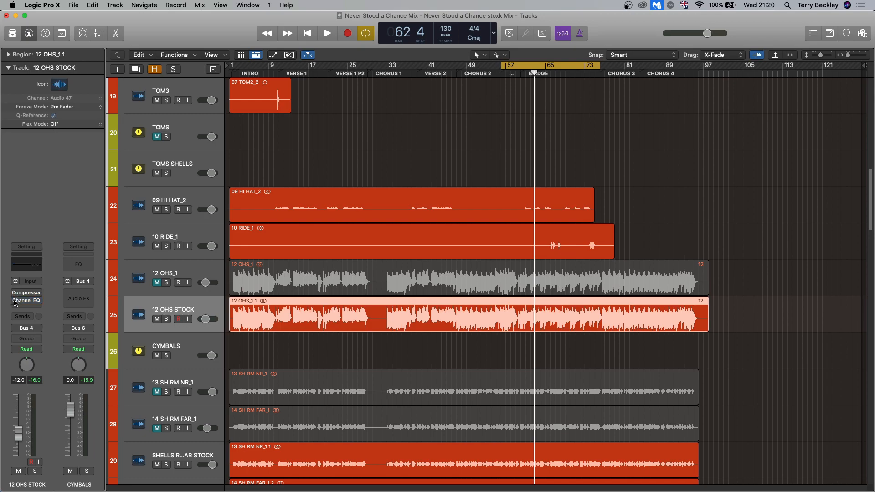
{"action": "key", "text": "space"}
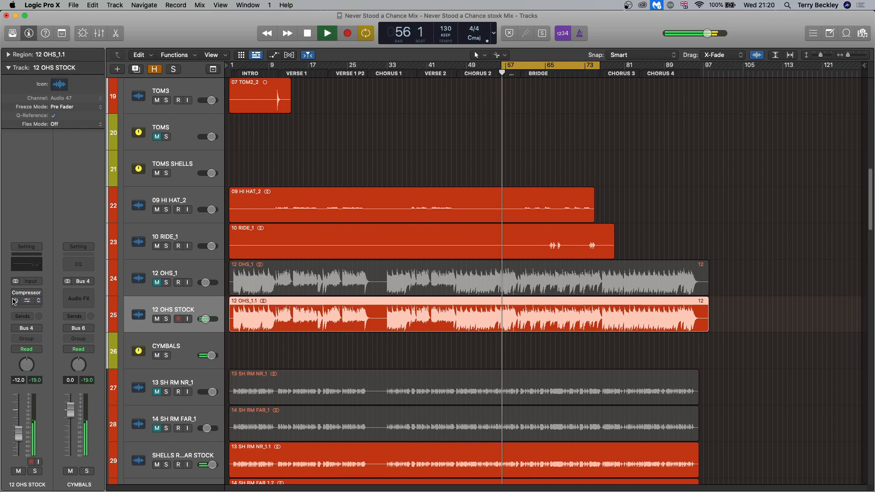
{"action": "left_click", "coordinate": [15, 295]}
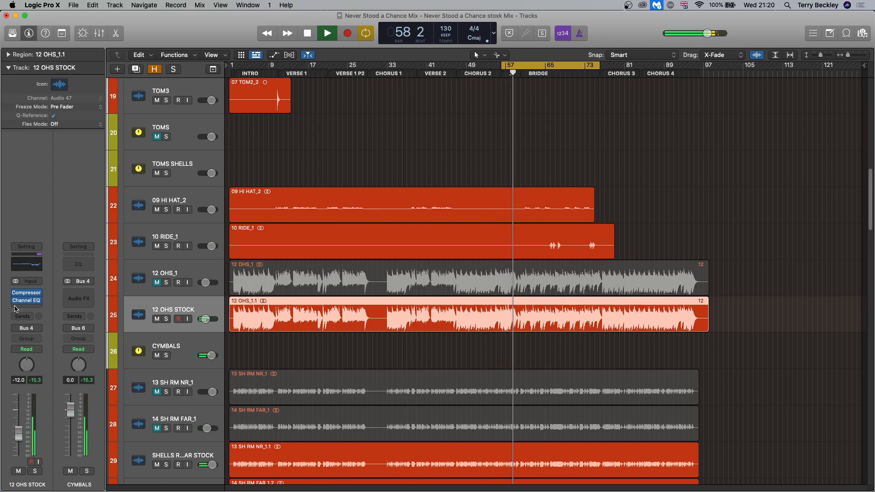
{"action": "key", "text": "space"}
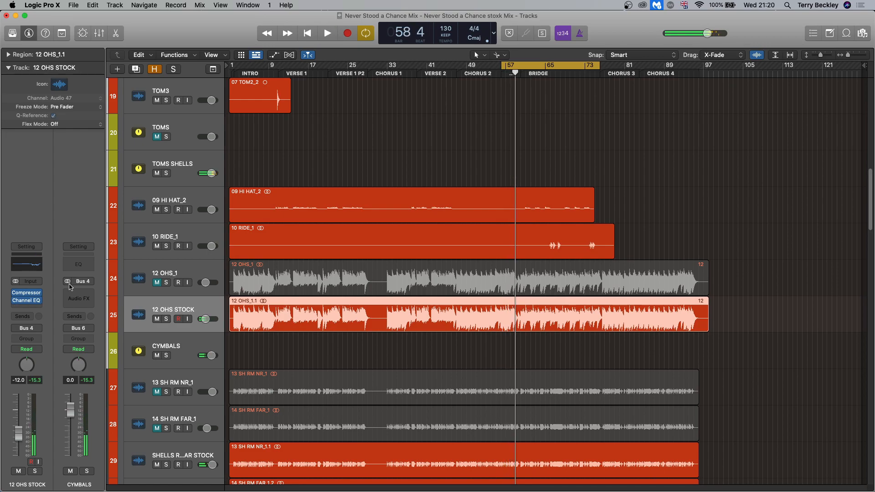
Compare 12 OHS_1 with 12 OHS STOCK by swapping their mutes during playback, ending with 12 OHS_1 muted and playback stopped
{"action": "left_click", "coordinate": [157, 283]}
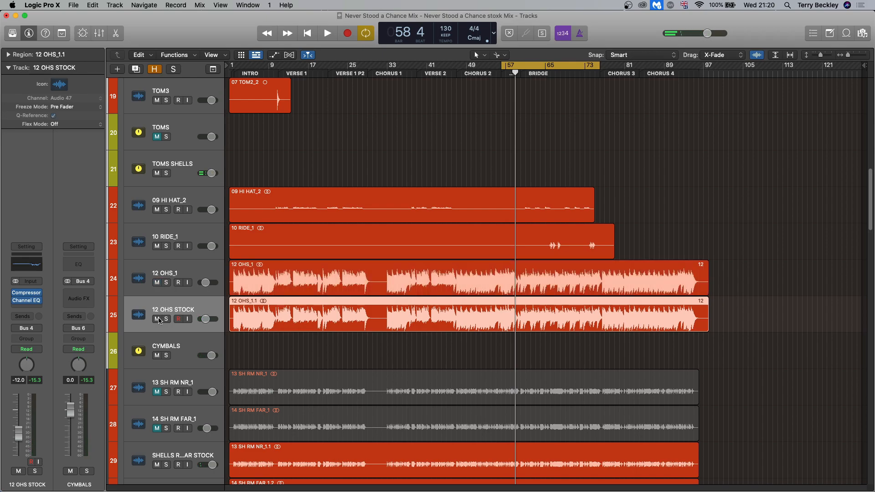
{"action": "left_click", "coordinate": [156, 319]}
{"action": "left_click", "coordinate": [192, 273]}
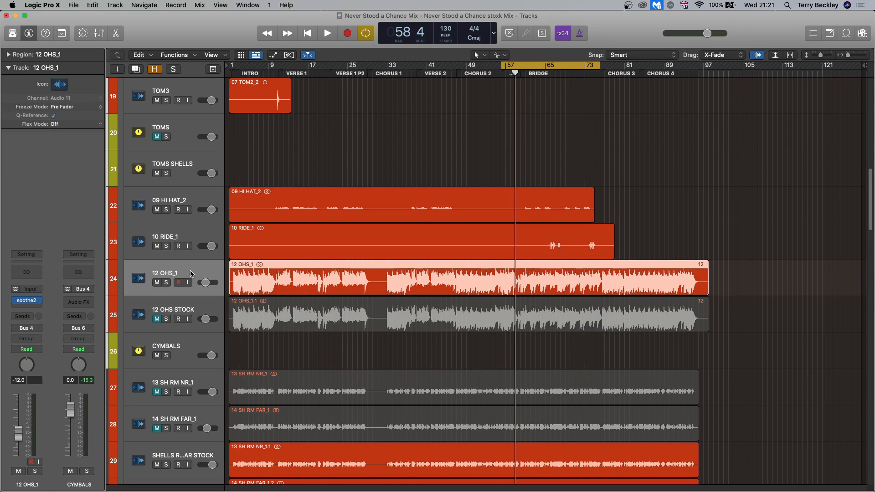
{"action": "key", "text": "space"}
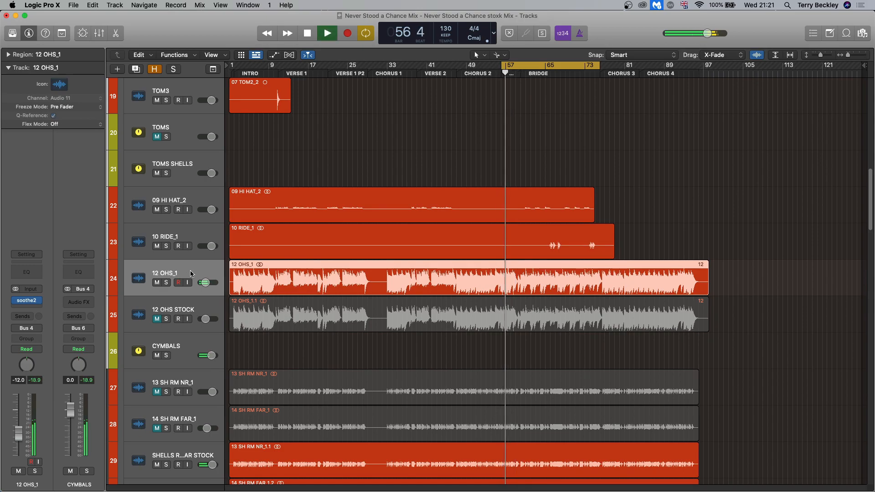
{"action": "left_click", "coordinate": [157, 283]}
{"action": "left_click", "coordinate": [157, 319]}
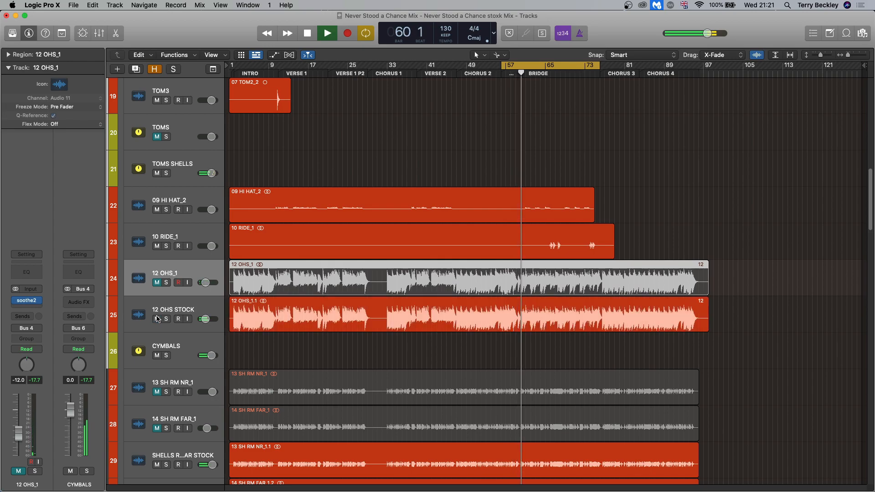
{"action": "key", "text": "space"}
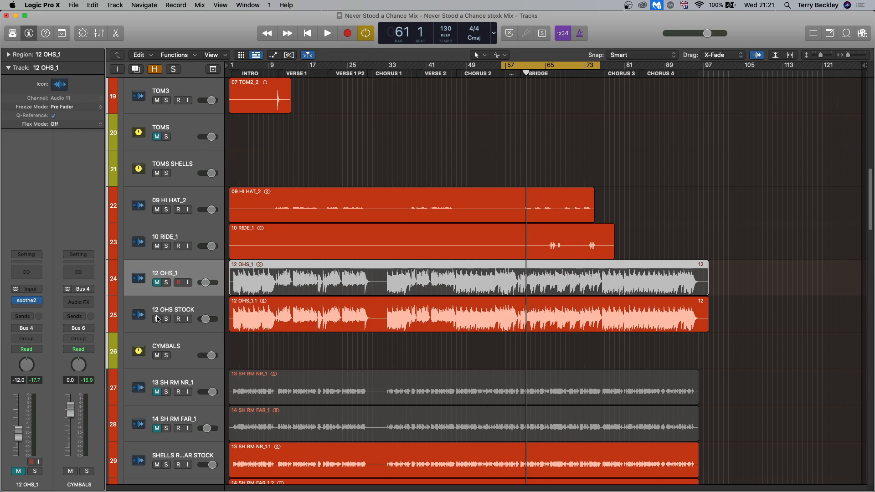
Select the SHELLS RM NEAR STOCK and 14 SHELLS FAR STOCK room tracks in turn to view their inserts
{"action": "left_click", "coordinate": [209, 310]}
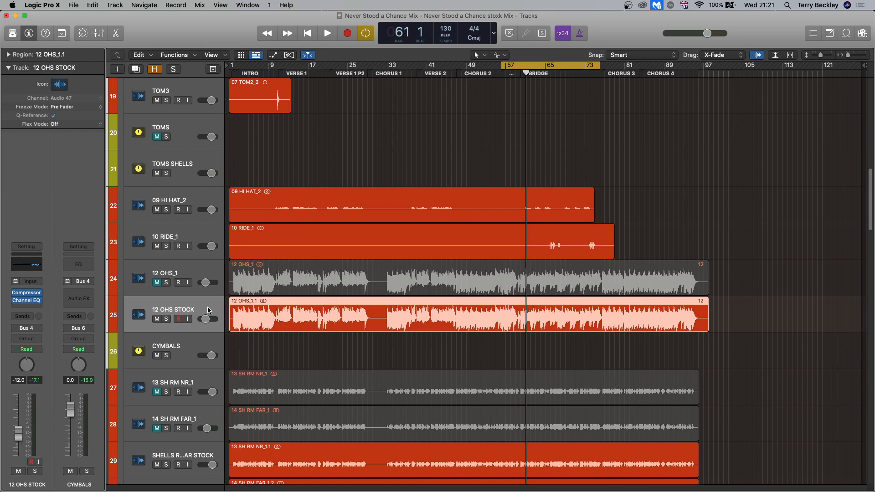
{"action": "scroll", "coordinate": [207, 309], "scroll_direction": "down", "scroll_amount": 4}
{"action": "left_click", "coordinate": [206, 303]}
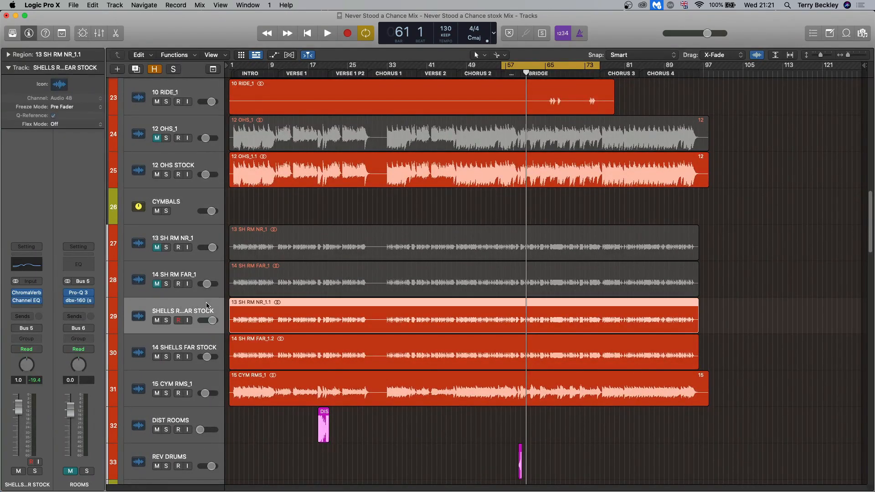
{"action": "left_click", "coordinate": [212, 347]}
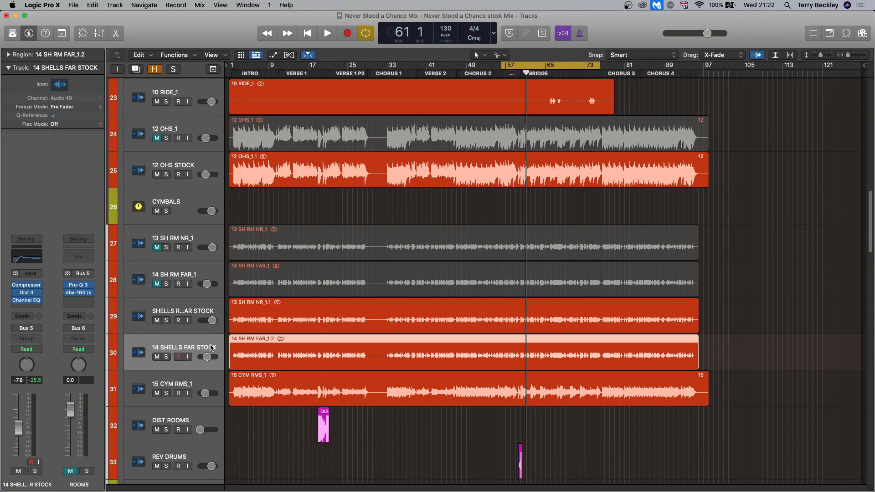
{"action": "left_click", "coordinate": [216, 310]}
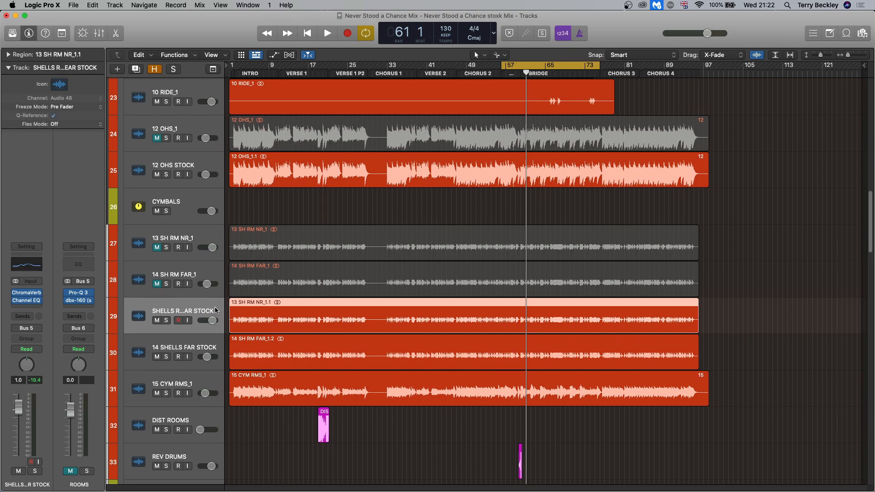
Examine the ValhallaRoom and Pro-Q 3 settings on the muted 13 SH RM NR_1 track and close their windows
{"action": "left_click", "coordinate": [212, 229]}
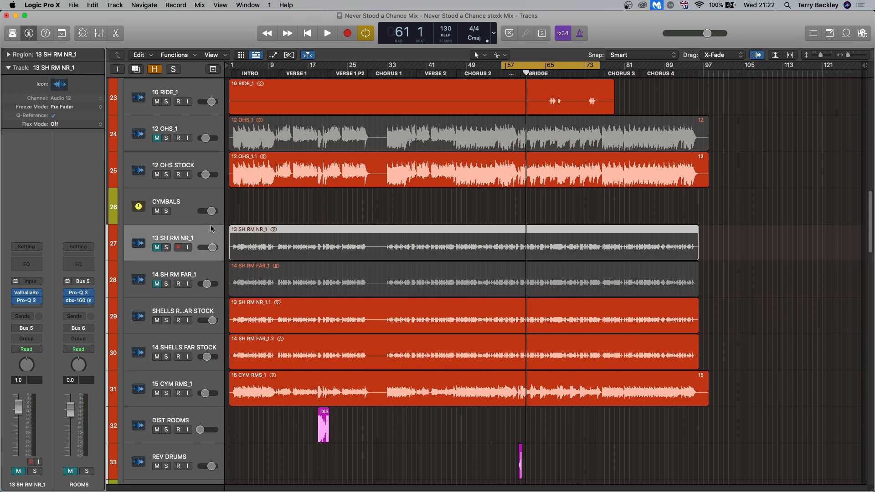
{"action": "left_click", "coordinate": [28, 293]}
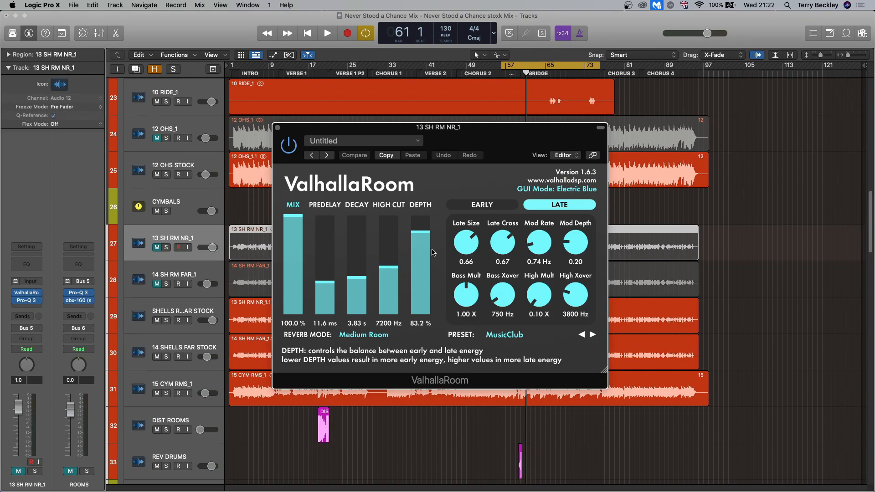
{"action": "left_click", "coordinate": [278, 128]}
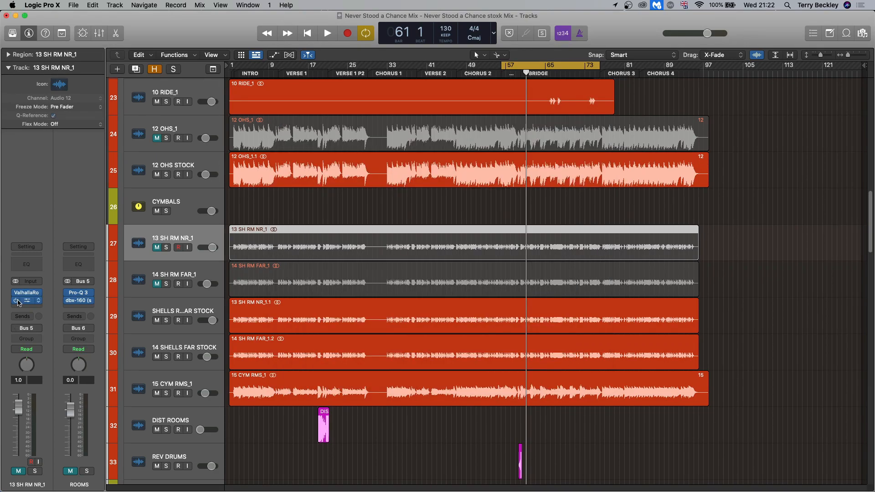
{"action": "right_click", "coordinate": [28, 303]}
{"action": "left_click", "coordinate": [19, 301]}
{"action": "left_click", "coordinate": [27, 303]}
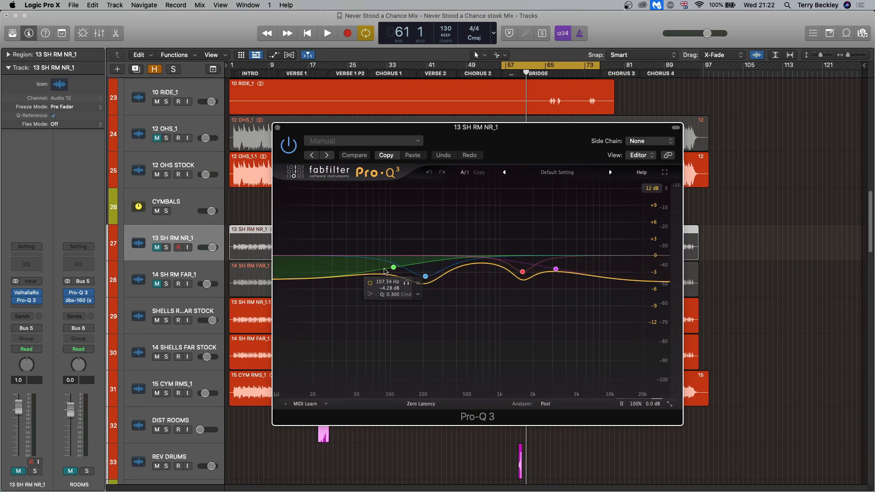
{"action": "left_click", "coordinate": [277, 128]}
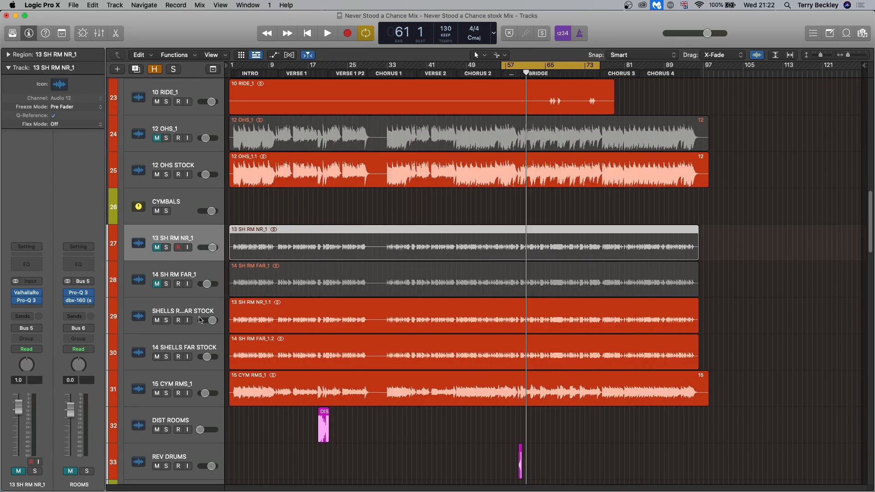
Examine the ChromaVerb and Channel EQ settings on the SHELLS RM NEAR STOCK track
{"action": "left_click", "coordinate": [211, 313]}
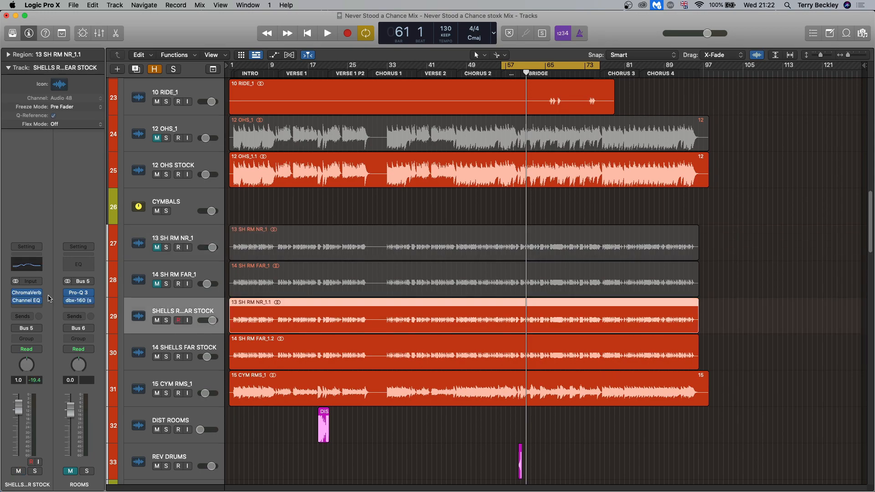
{"action": "left_click", "coordinate": [27, 293]}
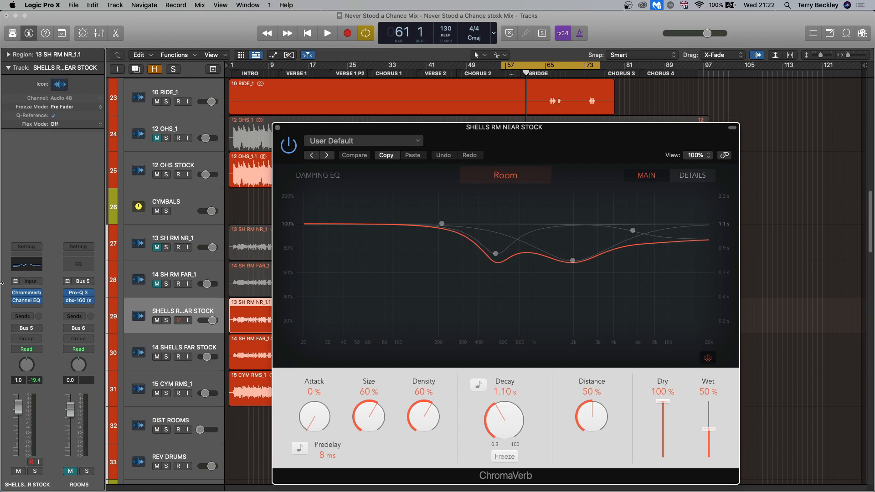
{"action": "left_click", "coordinate": [278, 128]}
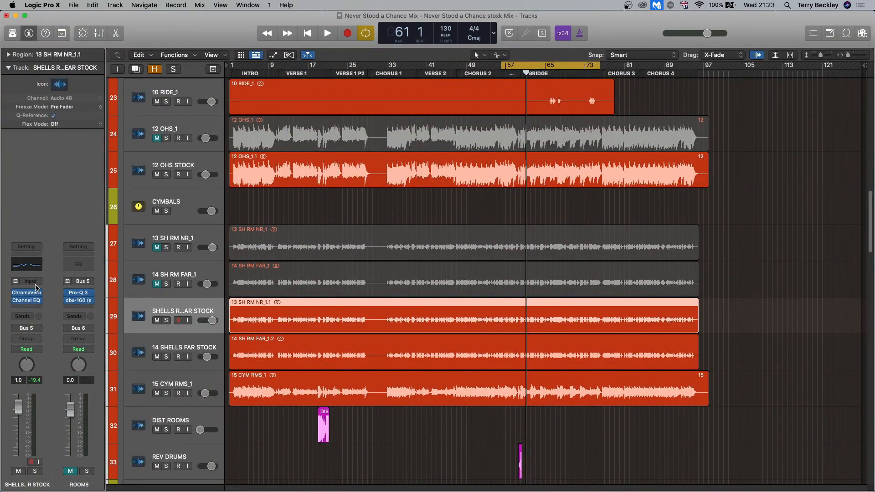
{"action": "left_click", "coordinate": [27, 303]}
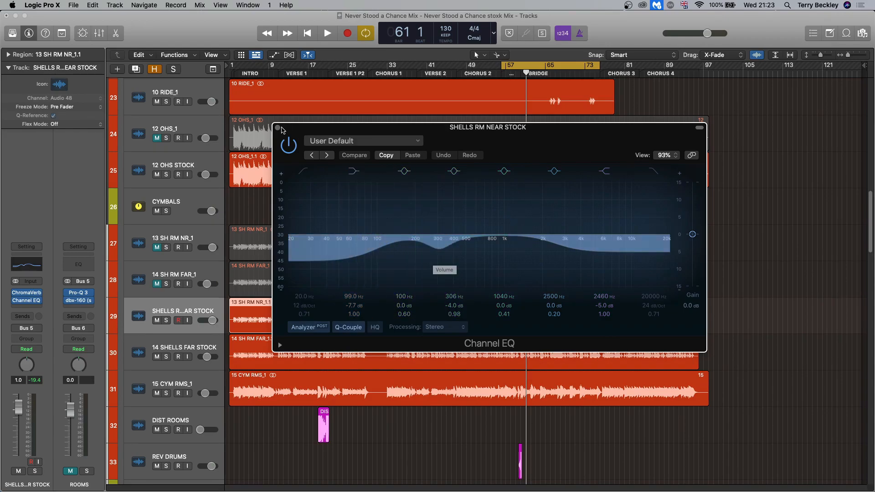
Solo SHELLS RM NEAR STOCK, audition it from the start of the cycle range, stop playback and unsolo it
{"action": "left_click", "coordinate": [166, 321]}
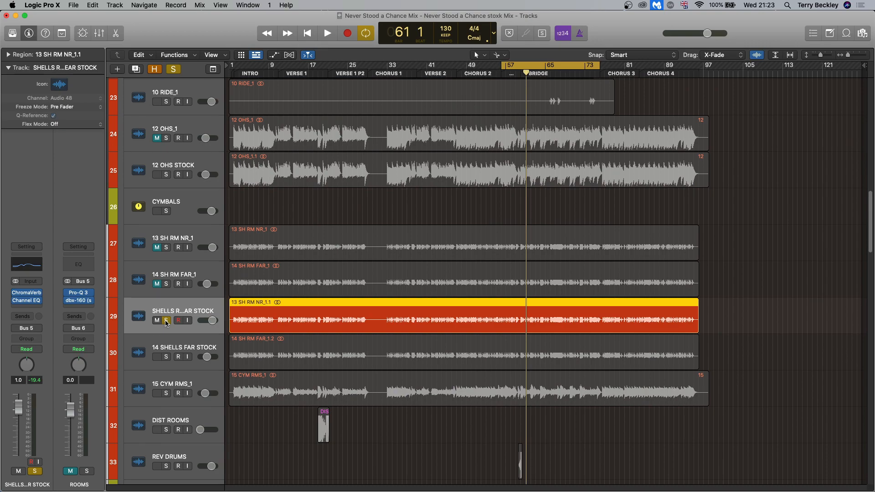
{"action": "key", "text": "space"}
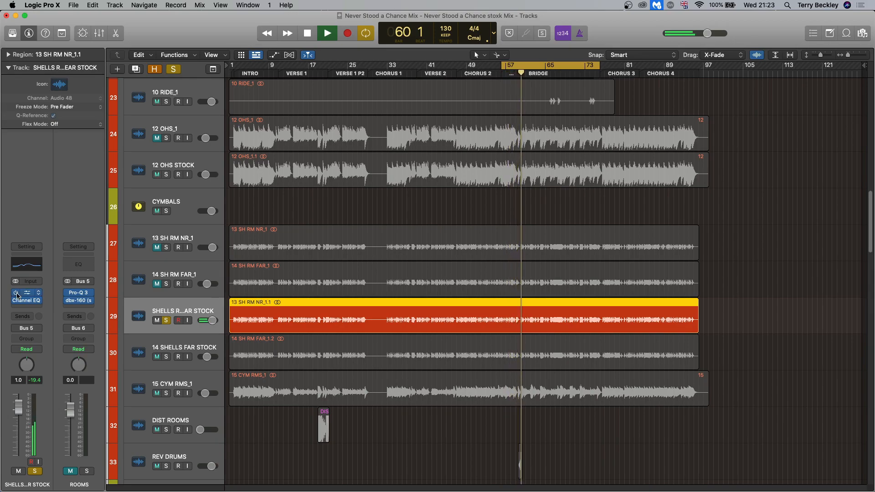
{"action": "key", "text": "space"}
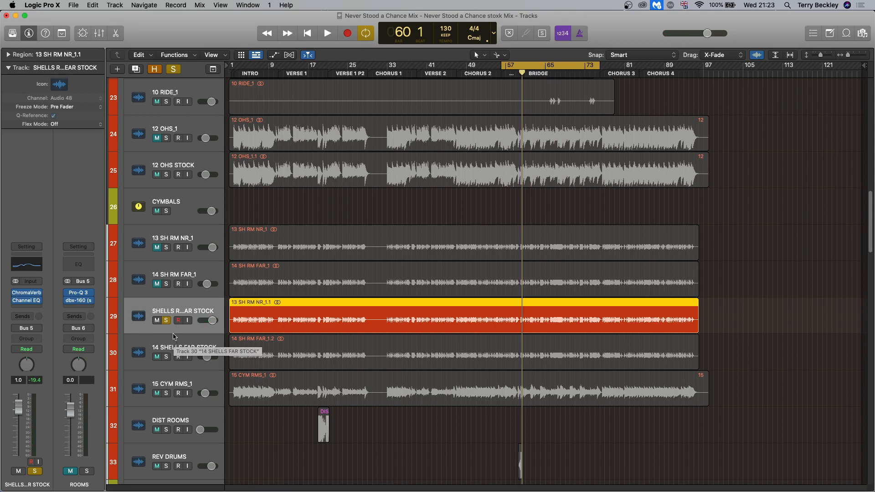
{"action": "left_click", "coordinate": [166, 320]}
Select and solo 14 SHELLS FAR STOCK, examine its Compressor settings and close the plug-in window
{"action": "left_click", "coordinate": [185, 349]}
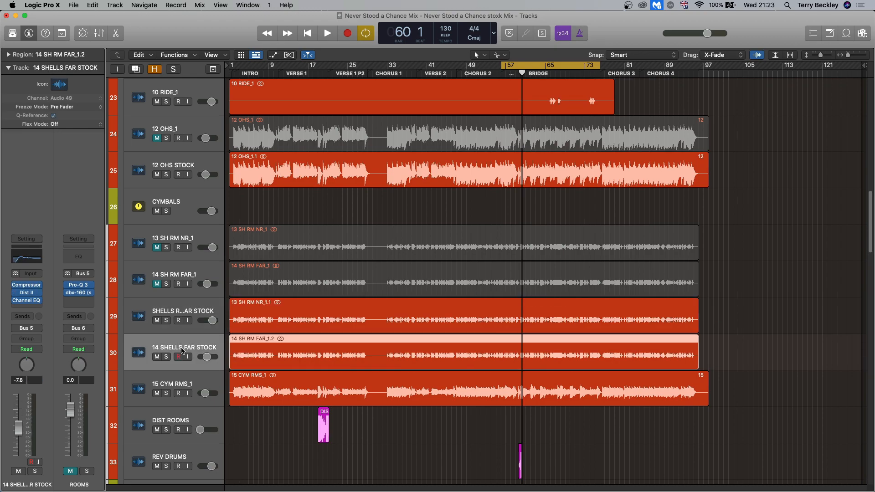
{"action": "left_click", "coordinate": [167, 357]}
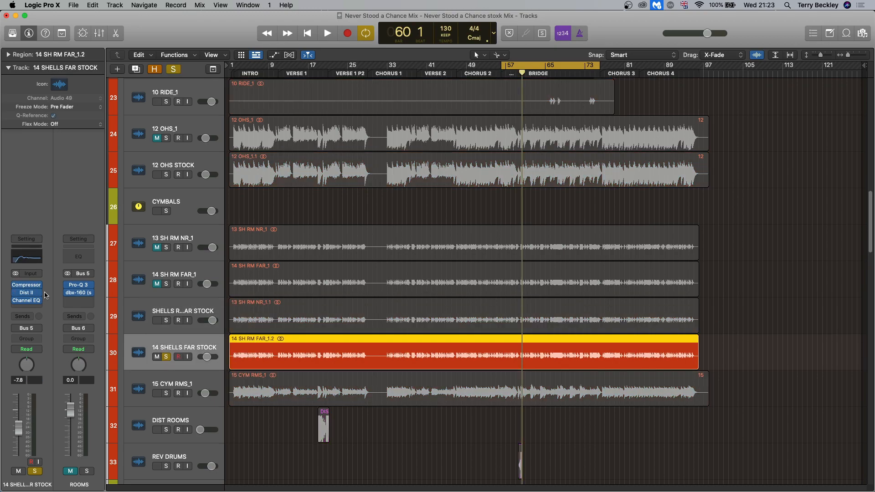
{"action": "left_click", "coordinate": [28, 287]}
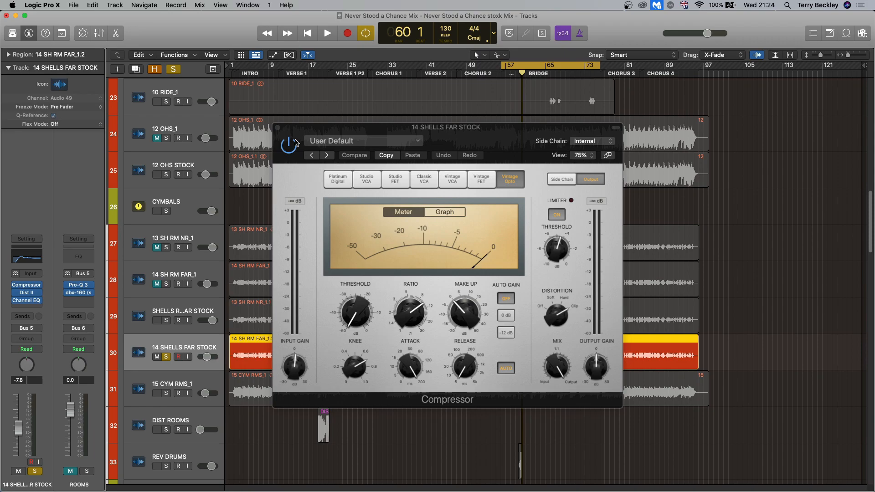
{"action": "left_click", "coordinate": [279, 131]}
{"action": "left_click", "coordinate": [278, 129]}
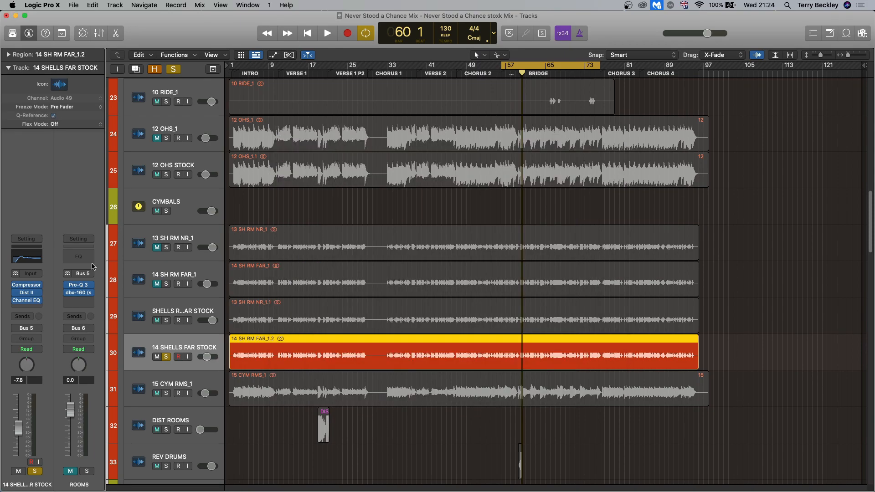
Examine the Distortion II and Channel EQ settings on 14 SHELLS FAR STOCK and close both plug-in windows
{"action": "left_click", "coordinate": [28, 293]}
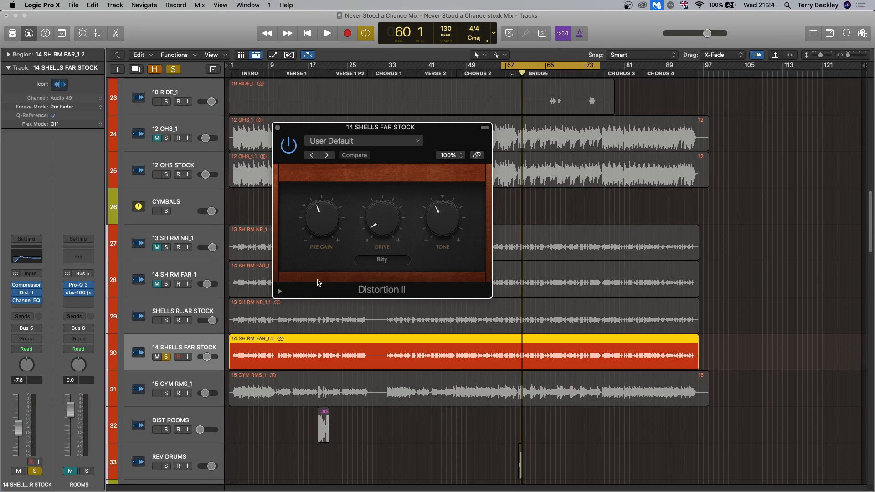
{"action": "mouse_move", "coordinate": [373, 239]}
{"action": "mouse_move", "coordinate": [437, 223]}
{"action": "mouse_move", "coordinate": [322, 218]}
{"action": "left_click", "coordinate": [27, 301]}
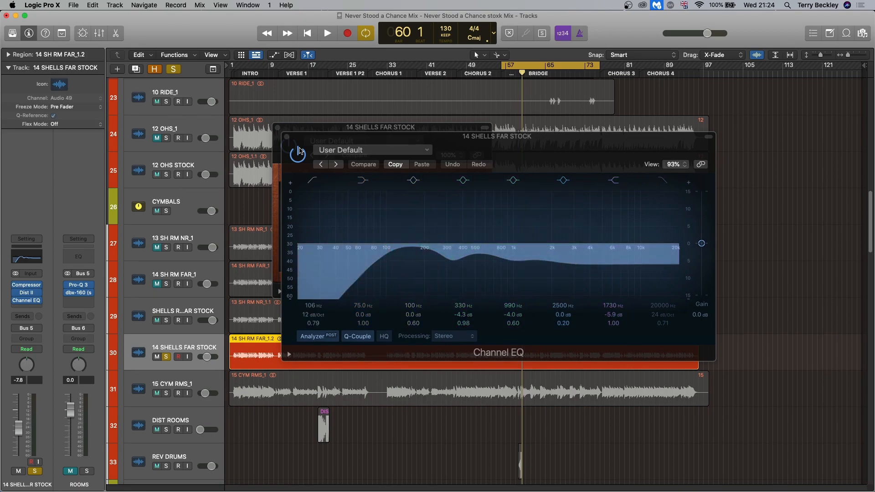
{"action": "left_click", "coordinate": [286, 136]}
{"action": "left_click", "coordinate": [278, 128]}
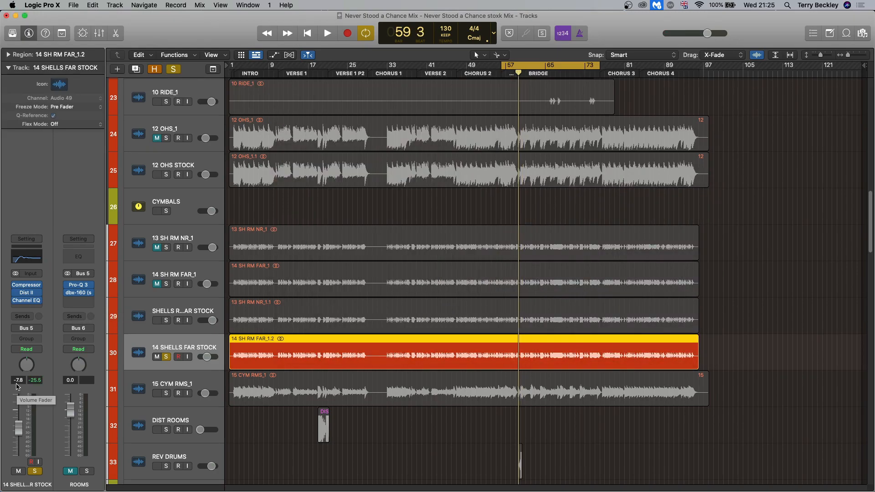
Raise the 14 SHELLS FAR STOCK fader to 0 dB and audition the track with its three inserts bypassed
{"action": "double_click", "coordinate": [18, 382]}
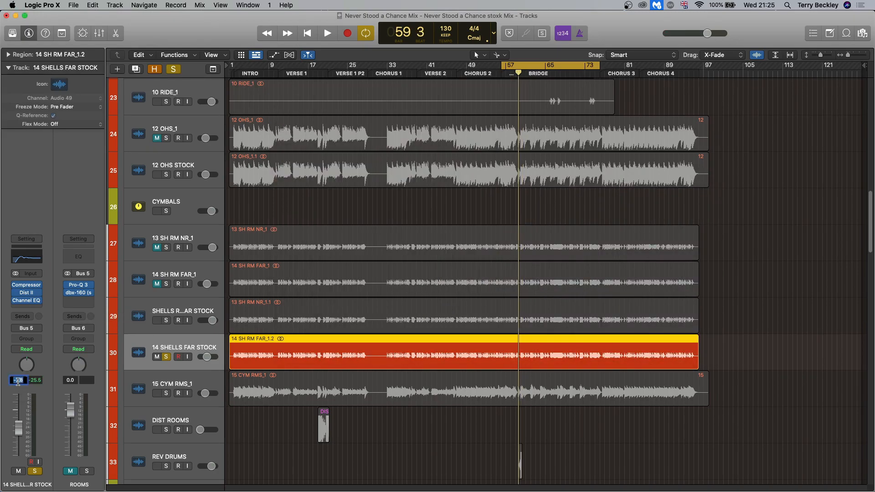
{"action": "type", "text": "0"}
{"action": "key", "text": "Return"}
{"action": "left_click_drag", "start_coordinate": [15, 286], "coordinate": [14, 304]}
{"action": "key", "text": "space"}
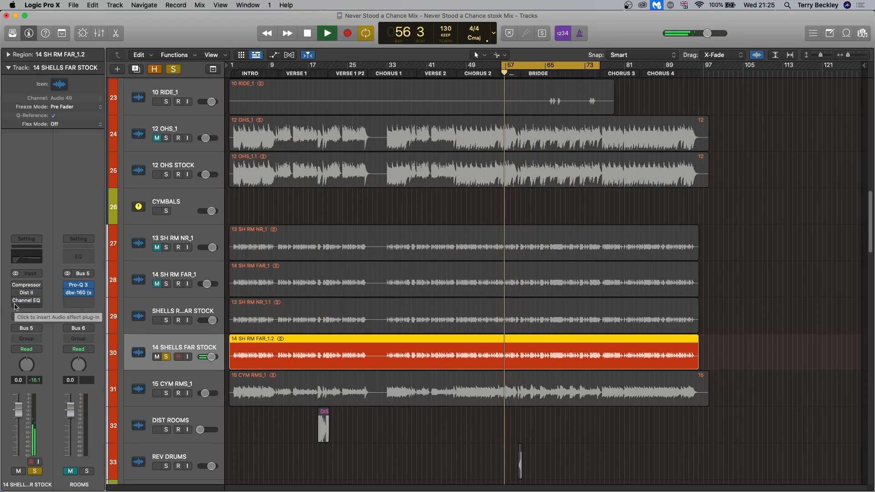
{"action": "left_click", "coordinate": [15, 306]}
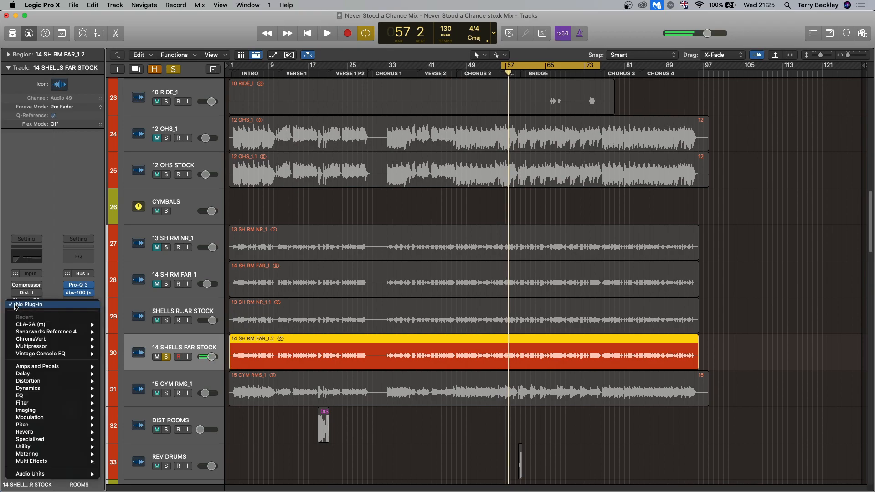
{"action": "left_click", "coordinate": [48, 231]}
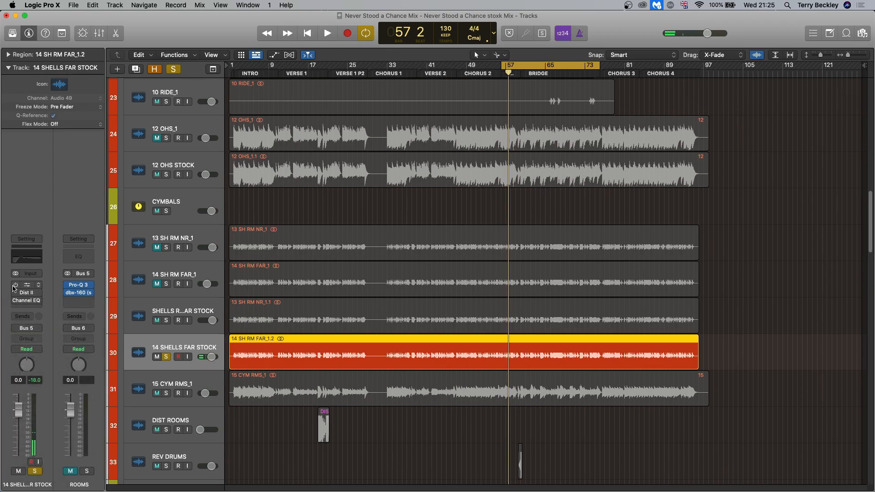
Re-enable the Compressor, Distortion II and Channel EQ on 14 SHELLS FAR STOCK and audition the processed sound
{"action": "left_click_drag", "start_coordinate": [14, 287], "coordinate": [14, 302]}
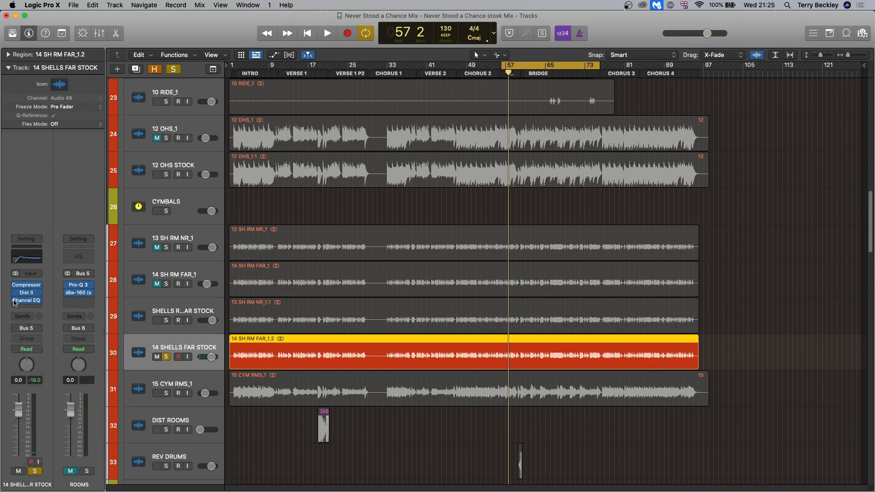
{"action": "key", "text": "space"}
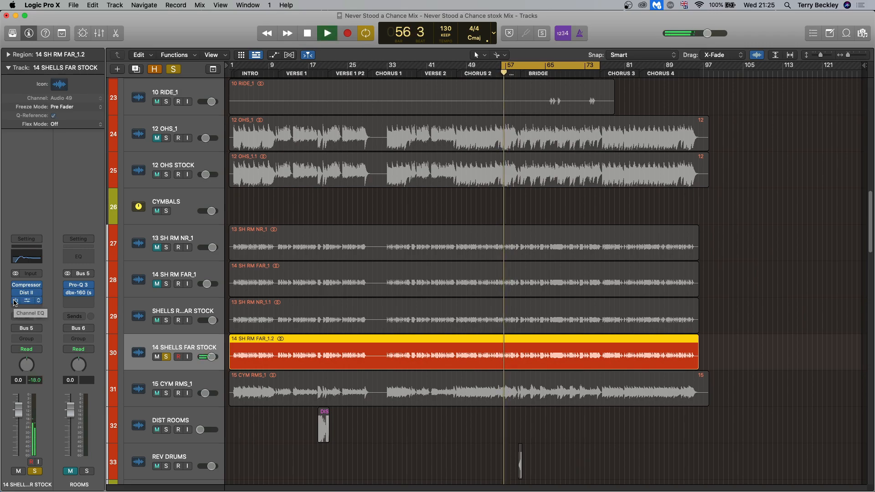
{"action": "key", "text": "space"}
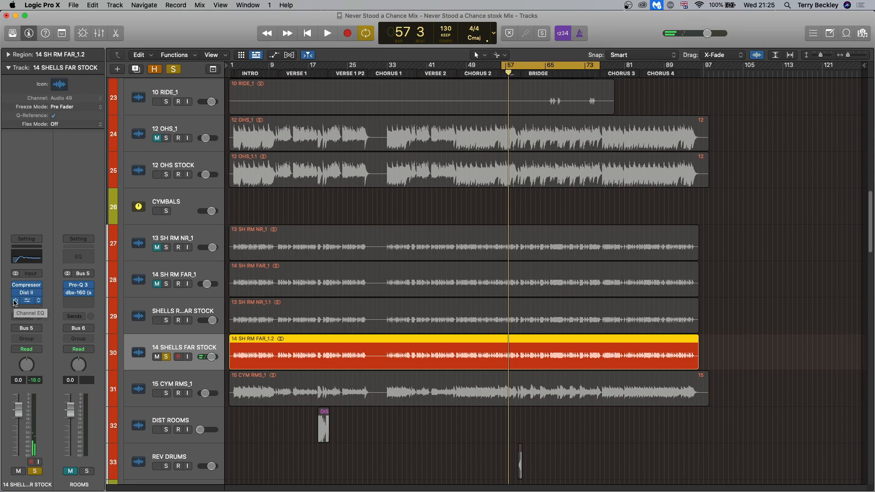
Solo SHELLS RM NEAR STOCK alongside 14 SHELLS FAR STOCK, audition both room tracks together and stop playback
{"action": "left_click", "coordinate": [167, 320]}
{"action": "key", "text": "space"}
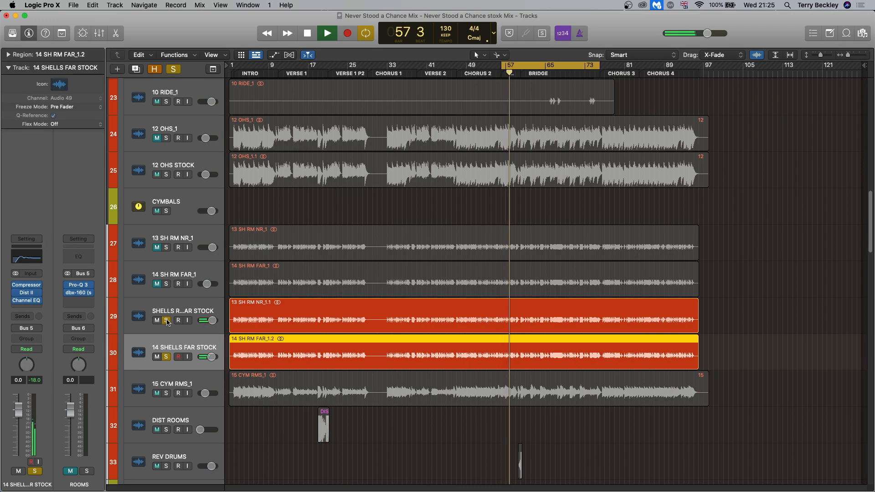
{"action": "key", "text": "space"}
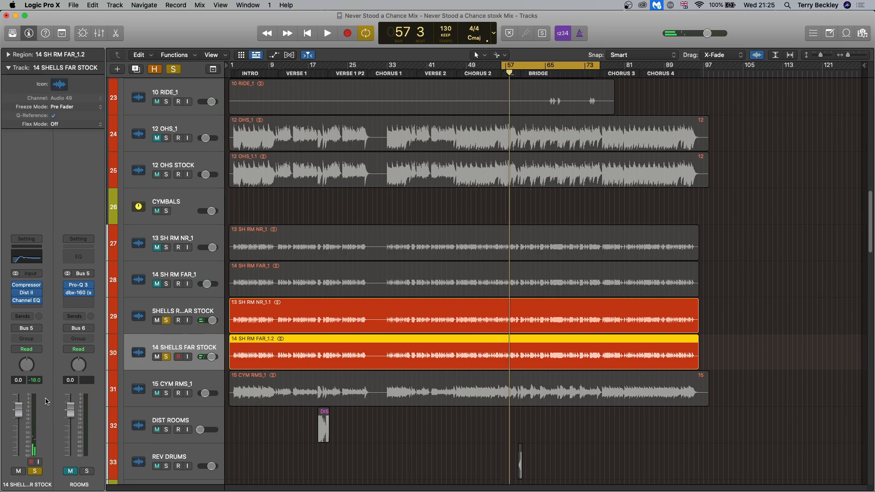
Set the 14 SHELLS FAR STOCK fader to -7.5 dB
{"action": "double_click", "coordinate": [18, 380]}
{"action": "type", "text": "-7.5"}
{"action": "key", "text": "Return"}
Solo the 15 CYM RMS_1 track and select it to view its channel strip
{"action": "left_click", "coordinate": [167, 394]}
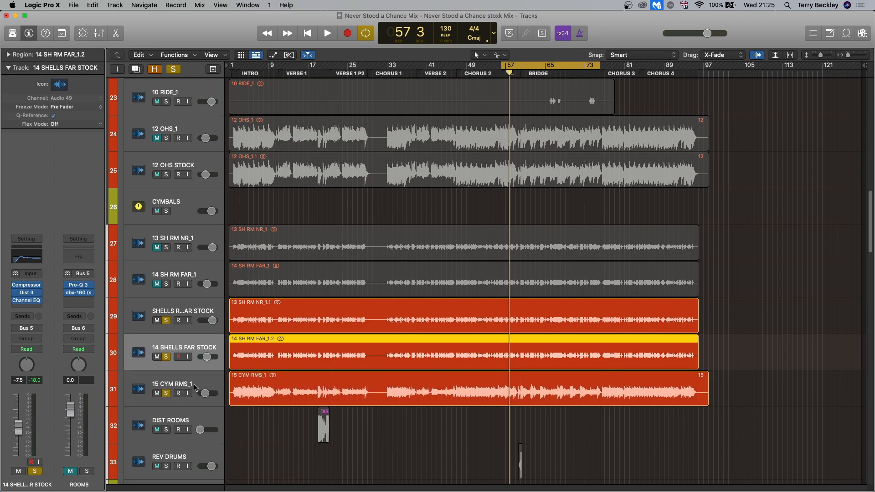
{"action": "left_click", "coordinate": [200, 385]}
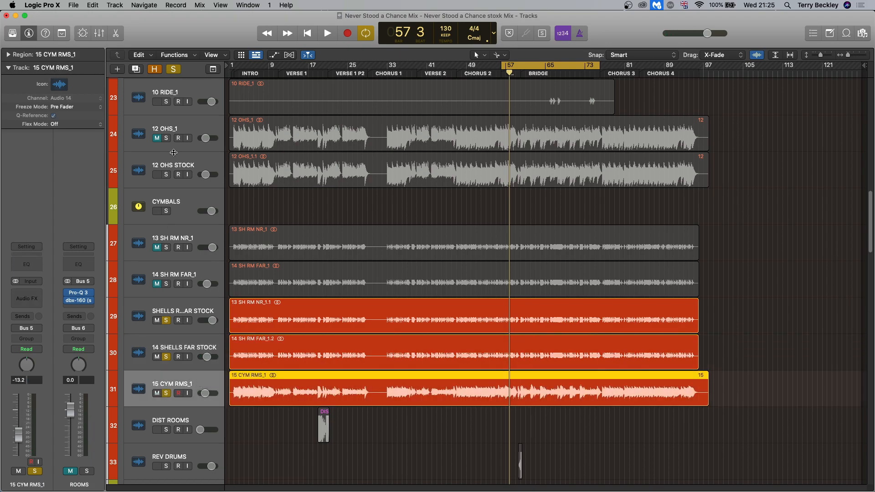
Clear the solos on the stock shells room tracks and unmute 14 SHELLS FAR STOCK
{"action": "left_click", "coordinate": [166, 357]}
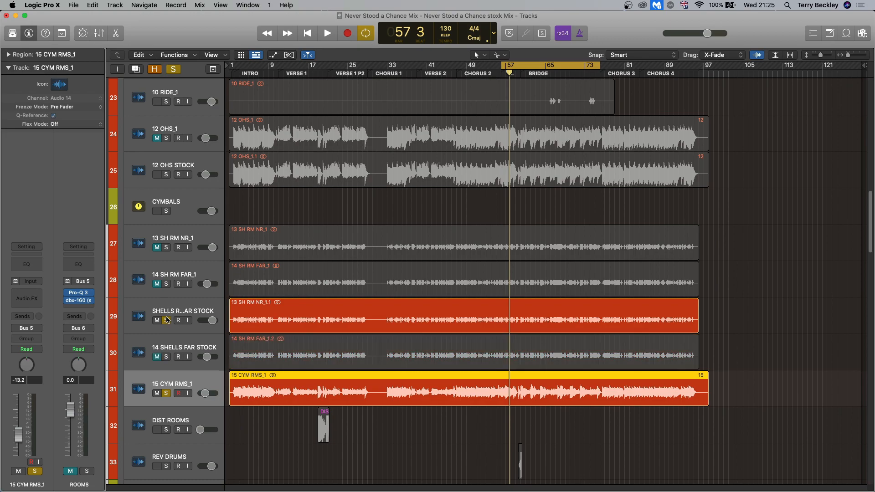
{"action": "left_click", "coordinate": [167, 321]}
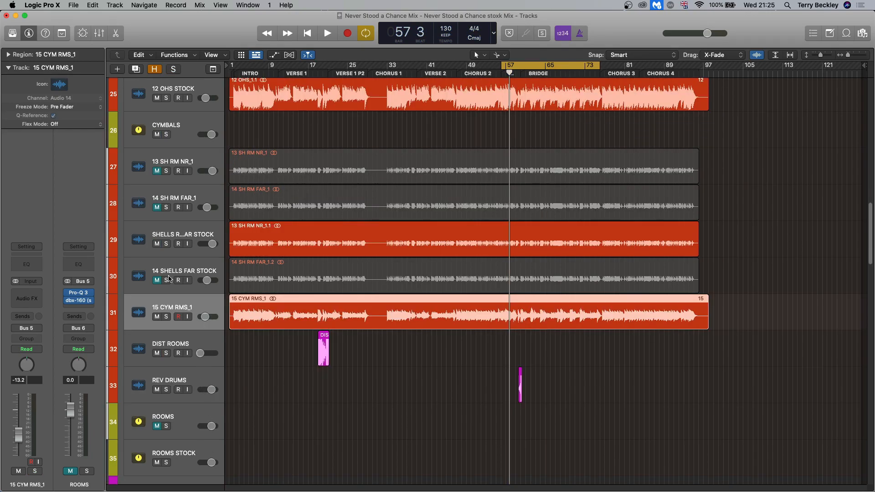
{"action": "left_click", "coordinate": [156, 281]}
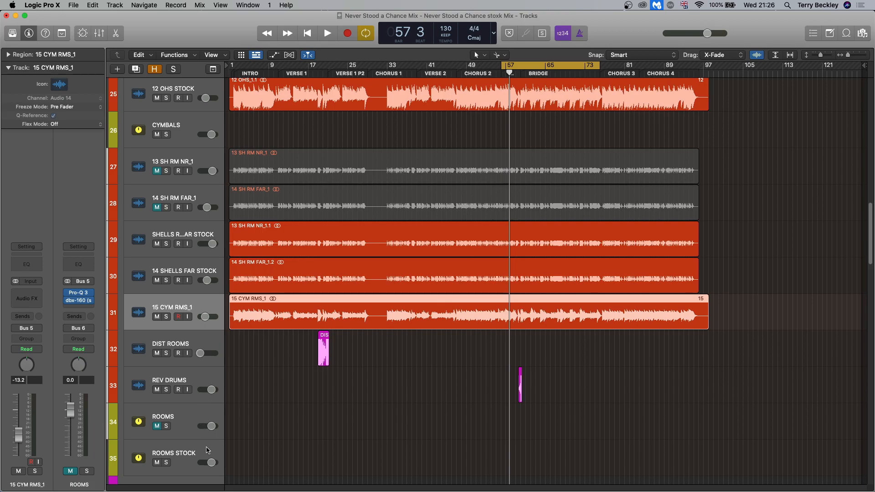
Select the ROOMS STOCK bus, examine its Channel EQ and Compressor settings and close their windows
{"action": "left_click", "coordinate": [208, 452]}
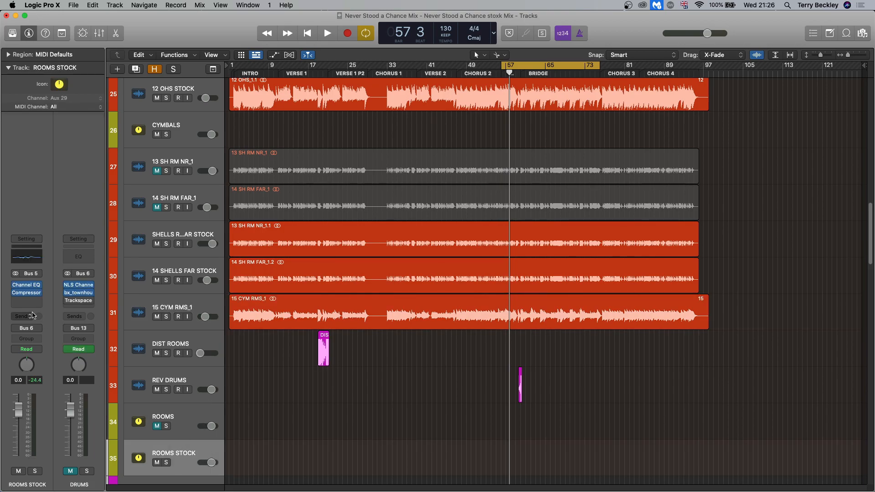
{"action": "left_click", "coordinate": [26, 285]}
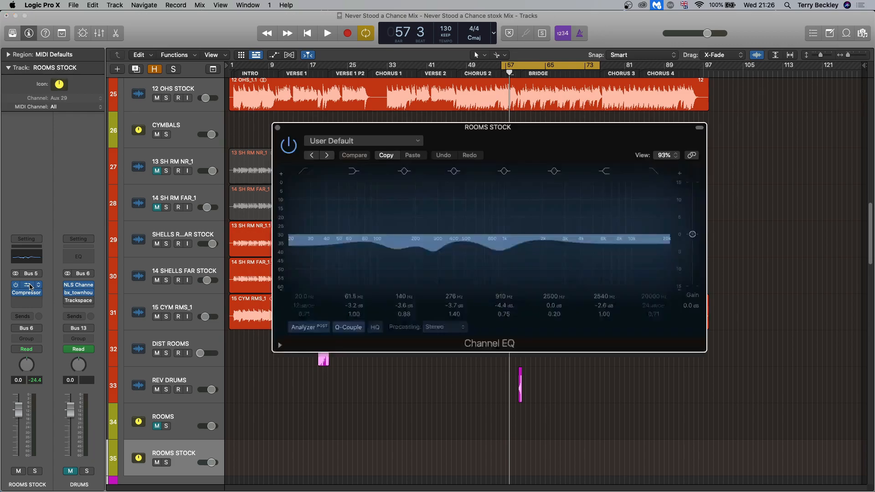
{"action": "left_click", "coordinate": [278, 128]}
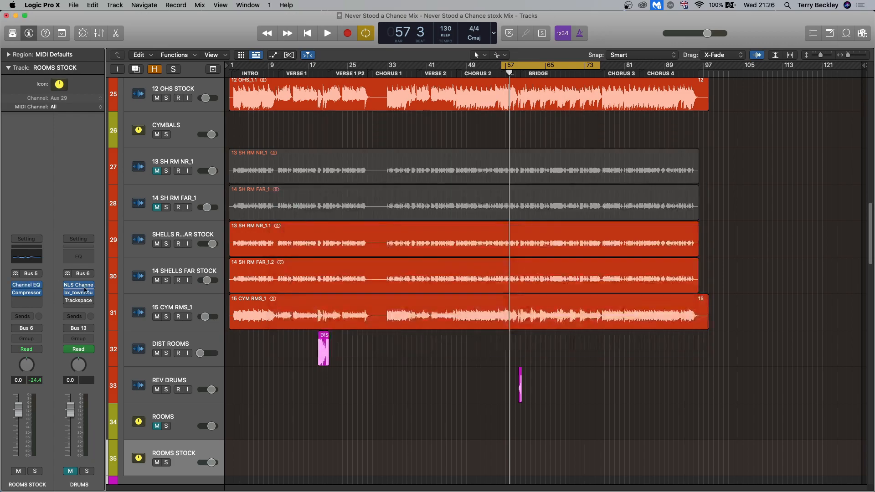
{"action": "left_click", "coordinate": [27, 295]}
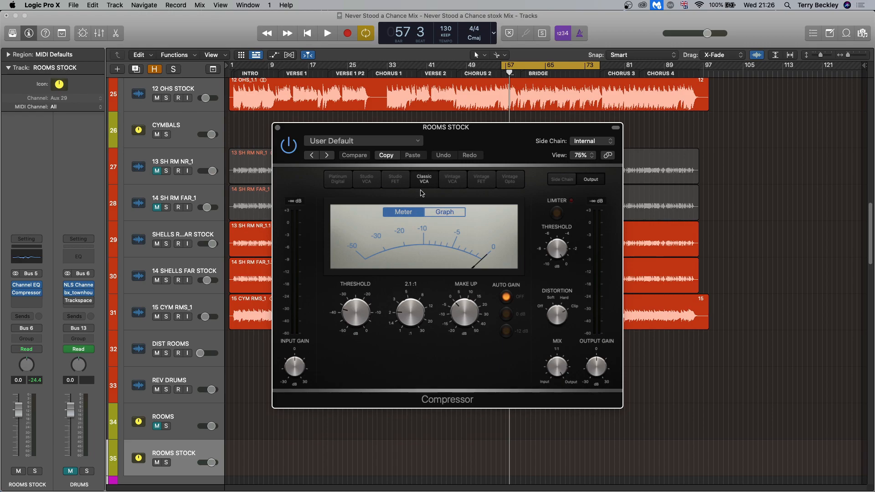
{"action": "left_click_drag", "start_coordinate": [417, 314], "coordinate": [407, 323]}
{"action": "left_click", "coordinate": [278, 128]}
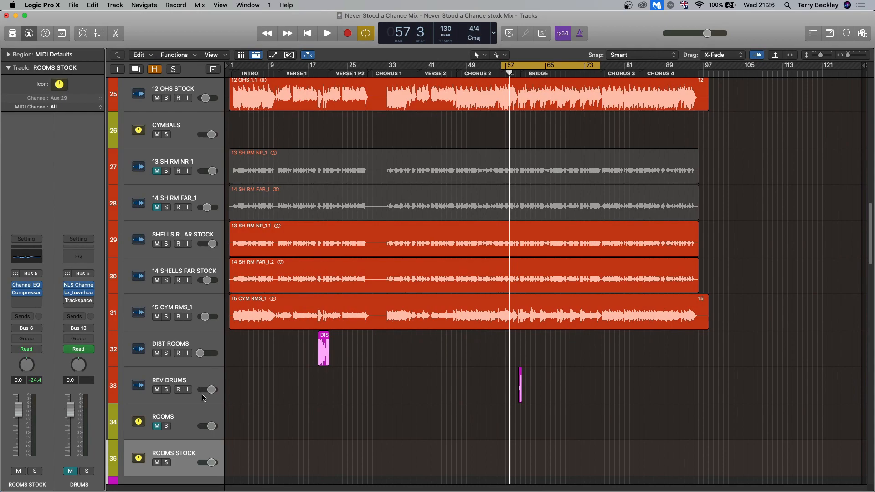
Solo the ROOMS STOCK bus, audition it, stop playback and unsolo it
{"action": "left_click", "coordinate": [168, 463]}
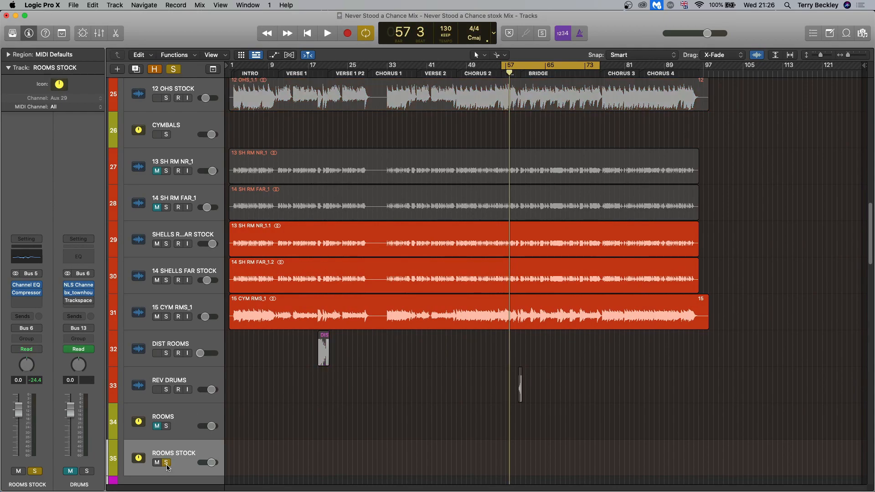
{"action": "key", "text": "space"}
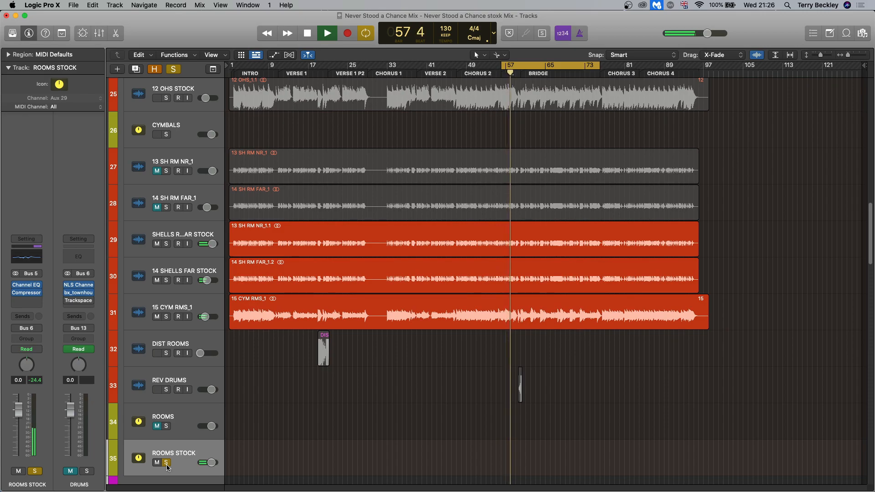
{"action": "key", "text": "space"}
{"action": "left_click", "coordinate": [166, 463]}
Audition the soloed DRUMS STOCK bus while muting and unmuting ROOMS STOCK to compare, and stop playback
{"action": "scroll", "coordinate": [160, 310], "scroll_direction": "down", "scroll_amount": 5}
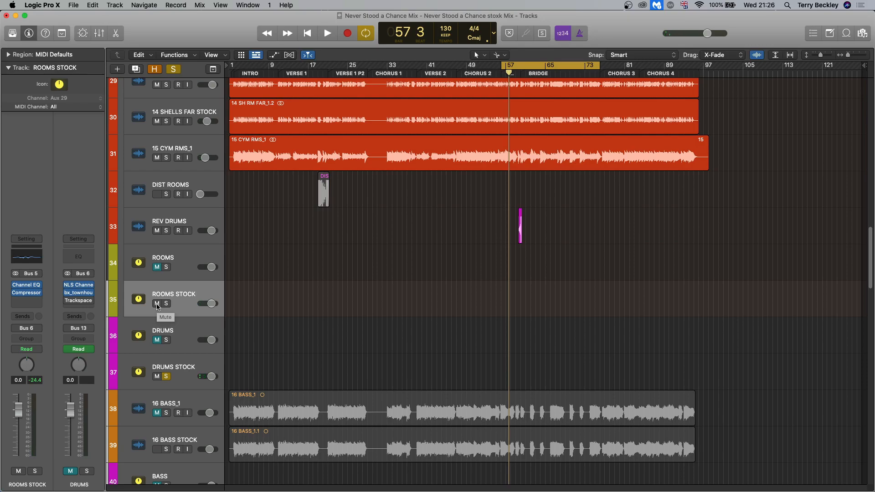
{"action": "key", "text": "space"}
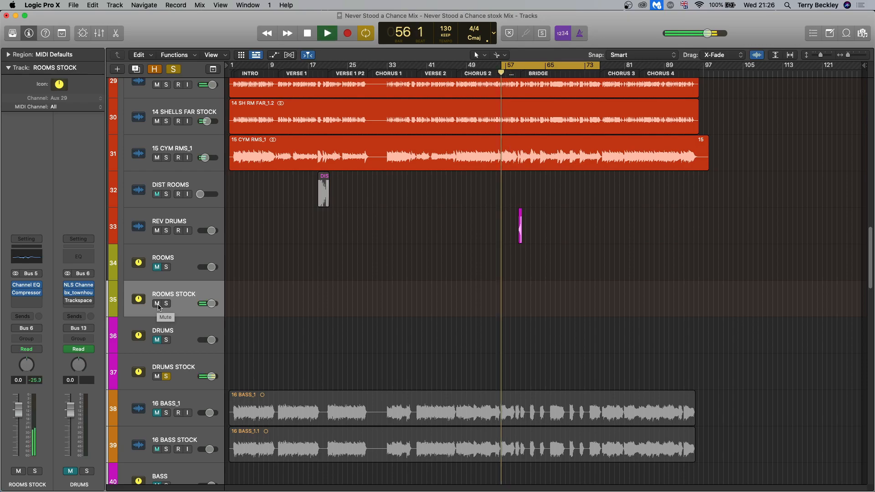
{"action": "left_click", "coordinate": [156, 303]}
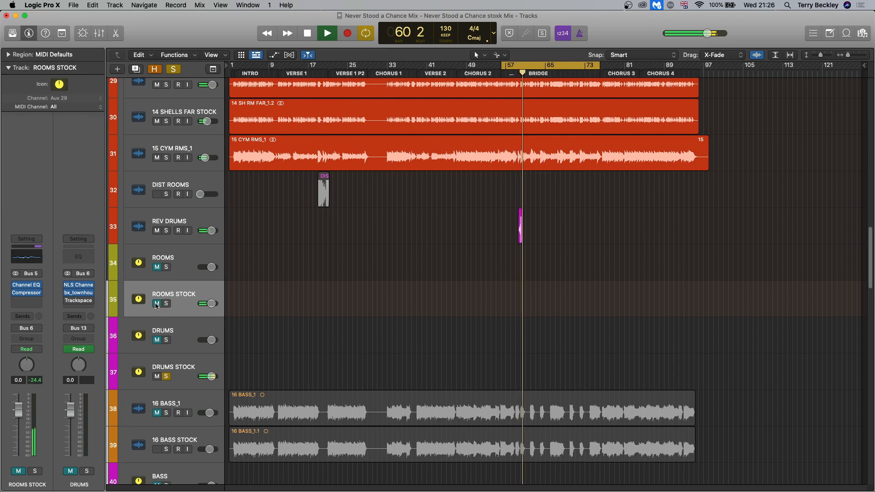
{"action": "left_click", "coordinate": [155, 305]}
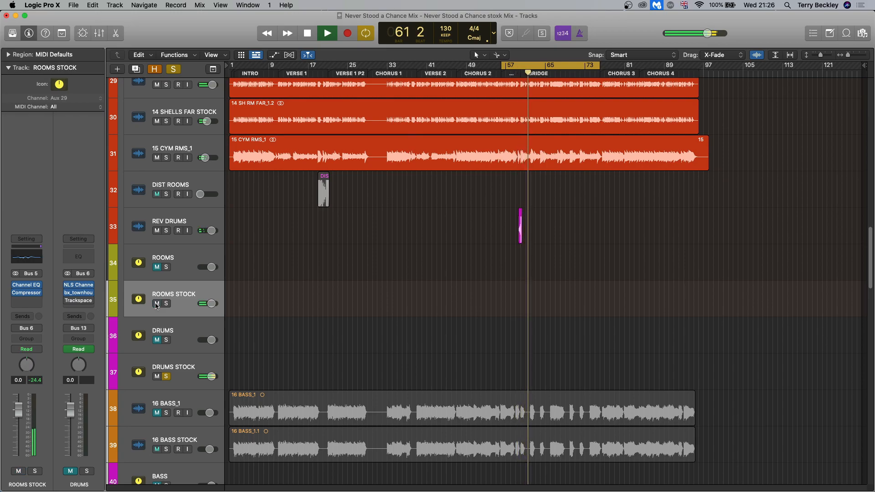
{"action": "key", "text": "space"}
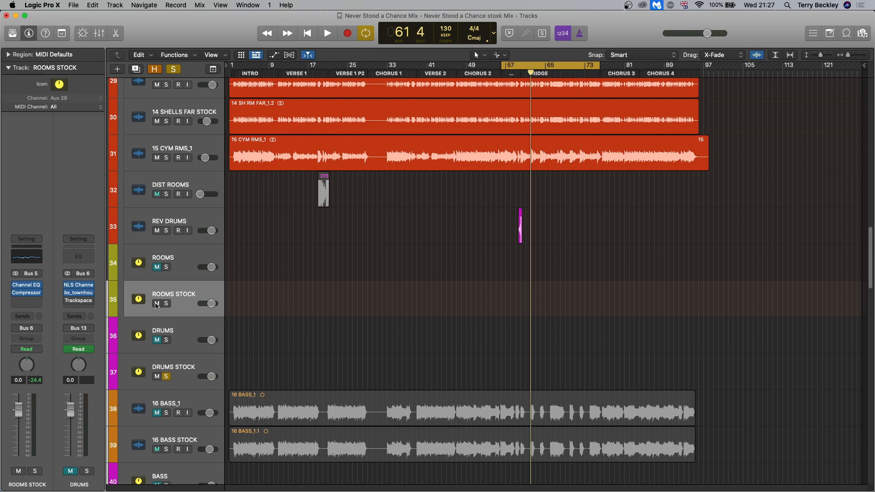
Select the DRUMS STOCK bus, examine its Vintage Tube EQ settings and close the plug-in window
{"action": "left_click", "coordinate": [177, 375]}
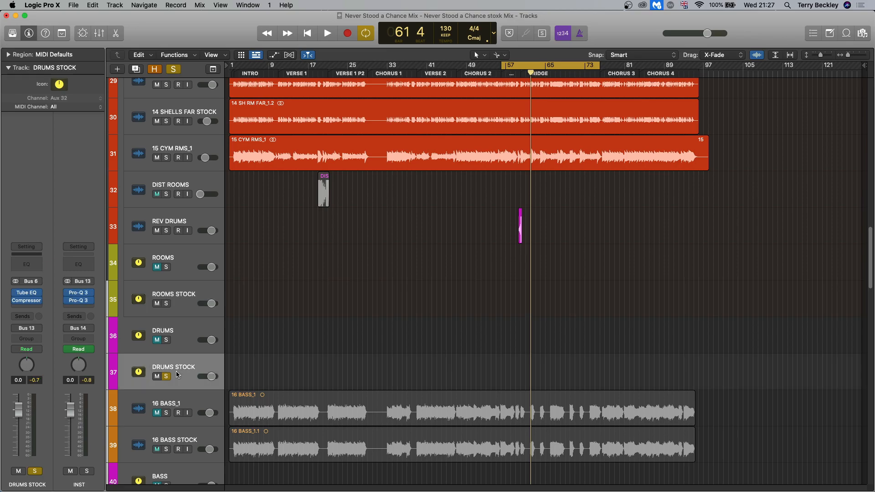
{"action": "left_click", "coordinate": [26, 293]}
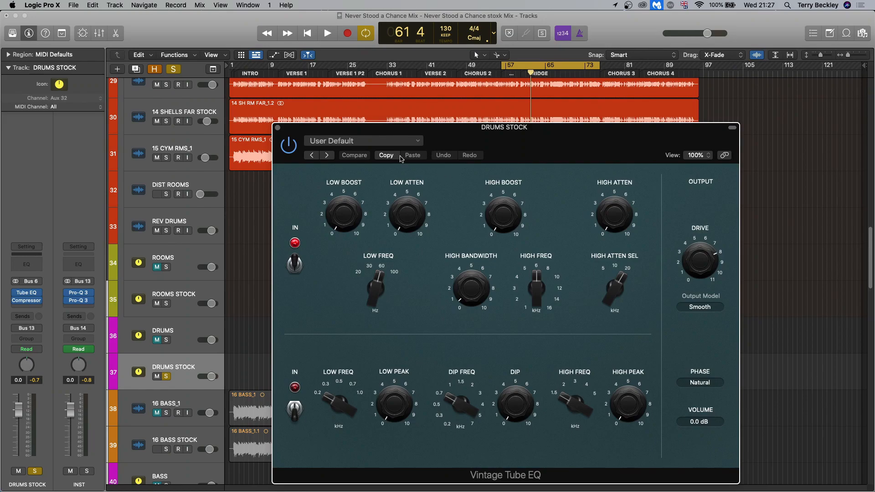
{"action": "left_click", "coordinate": [278, 127]}
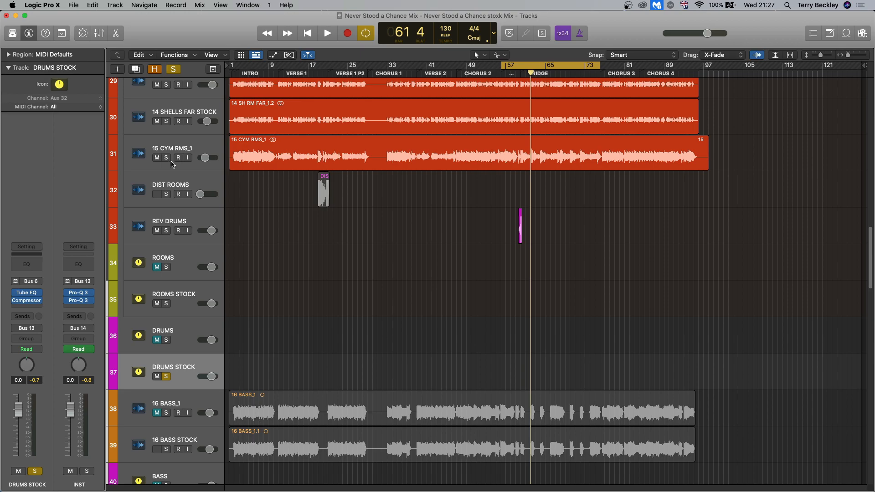
Select the original DRUMS bus, examine its NLS Channel and bx_townhouse Buss Compressor settings and close their windows
{"action": "left_click", "coordinate": [179, 334]}
{"action": "left_click", "coordinate": [26, 286]}
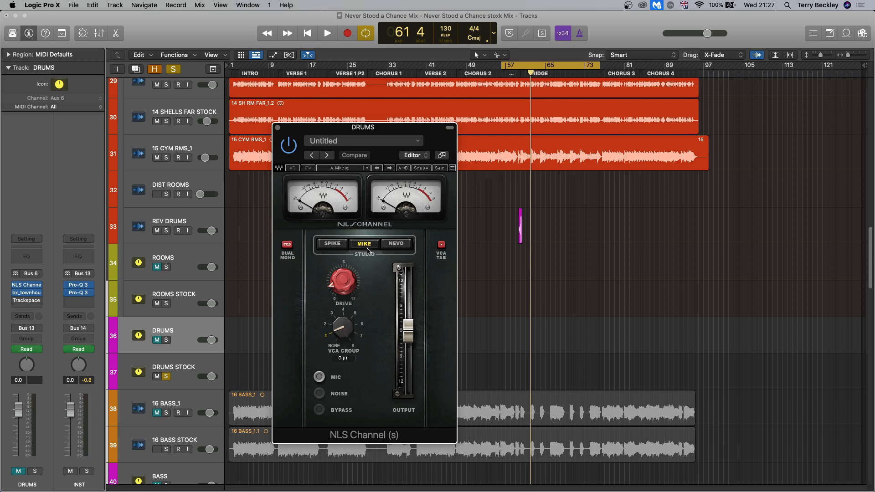
{"action": "left_click", "coordinate": [278, 128]}
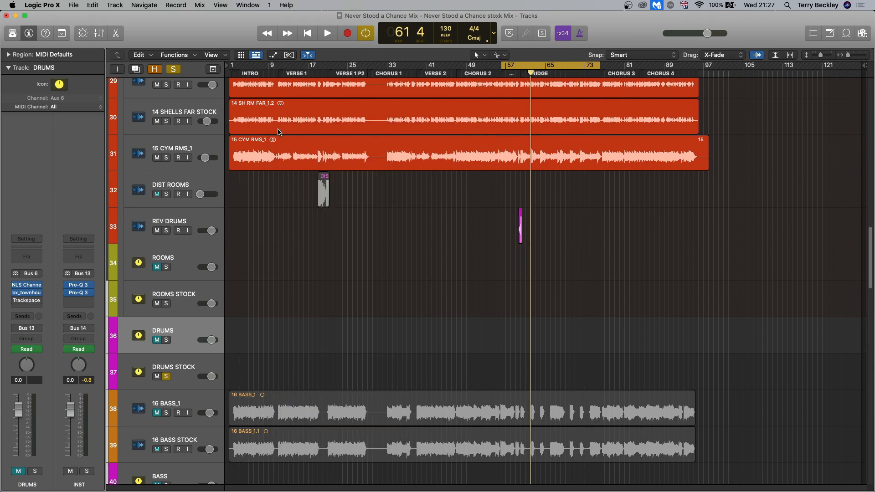
{"action": "left_click", "coordinate": [27, 292]}
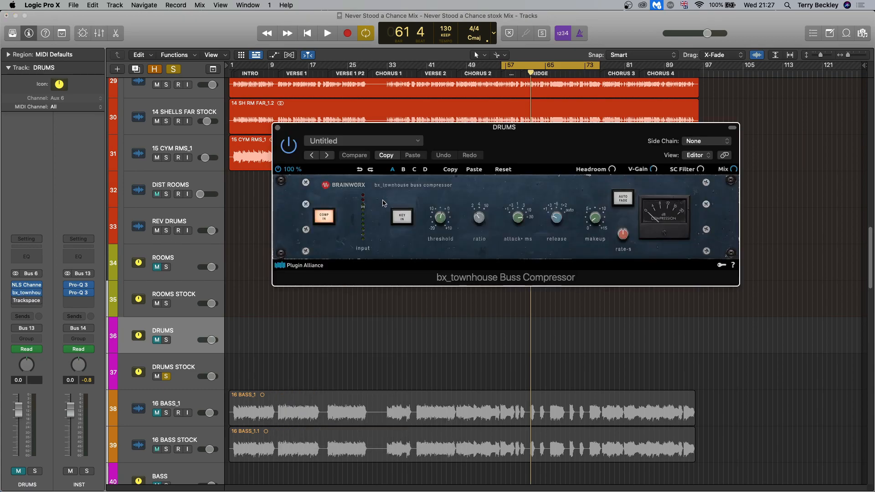
{"action": "left_click", "coordinate": [279, 130]}
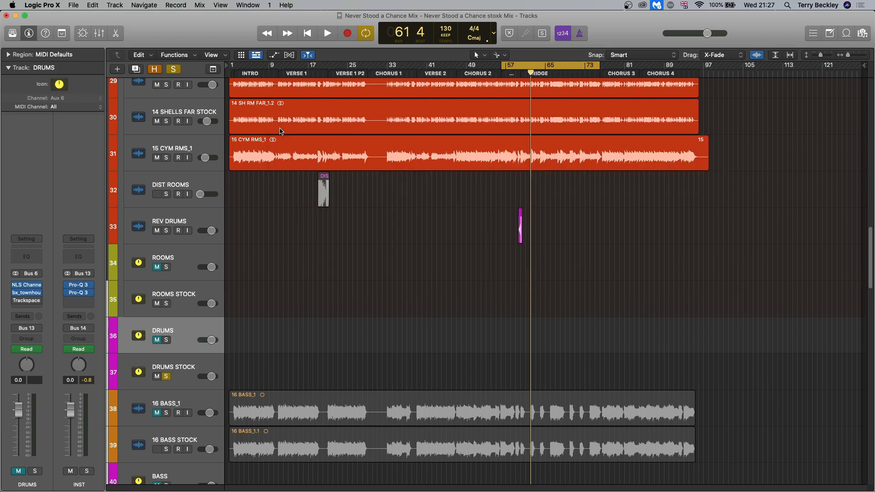
Select the DRUMS STOCK bus again, examine its Compressor settings and close the plug-in window
{"action": "left_click", "coordinate": [201, 365]}
{"action": "left_click", "coordinate": [27, 300]}
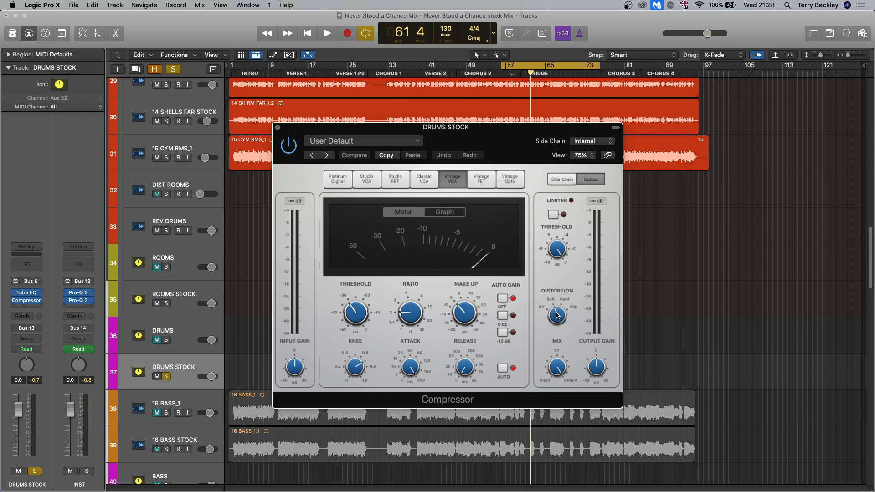
{"action": "left_click", "coordinate": [278, 128]}
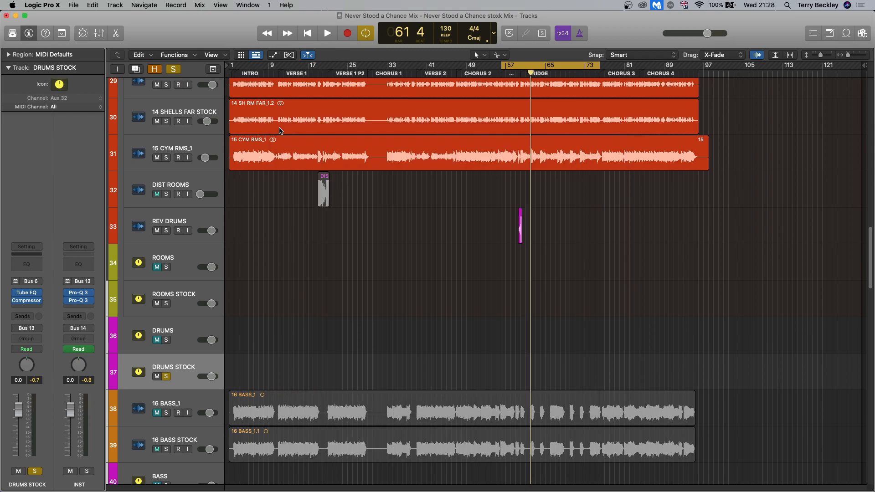
Audition DRUMS STOCK while bypassing and re-enabling its Tube EQ and Compressor, stop playback, and review the Tube EQ settings
{"action": "key", "text": "space"}
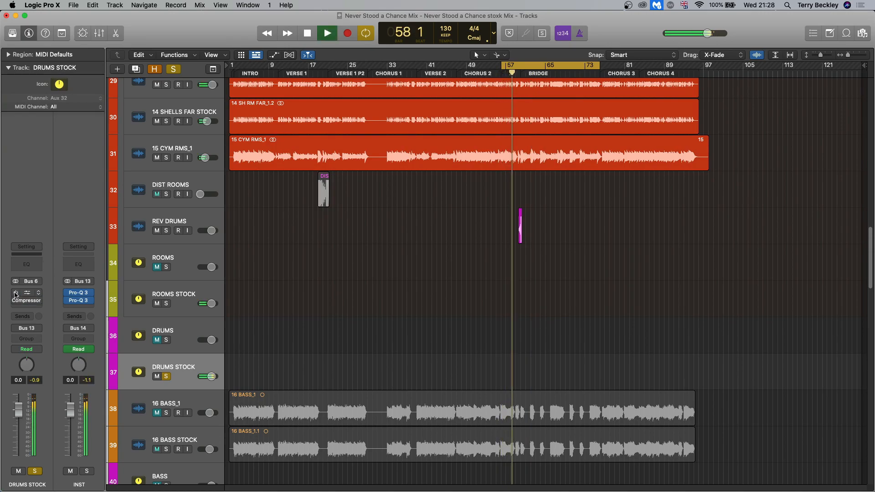
{"action": "left_click", "coordinate": [16, 294]}
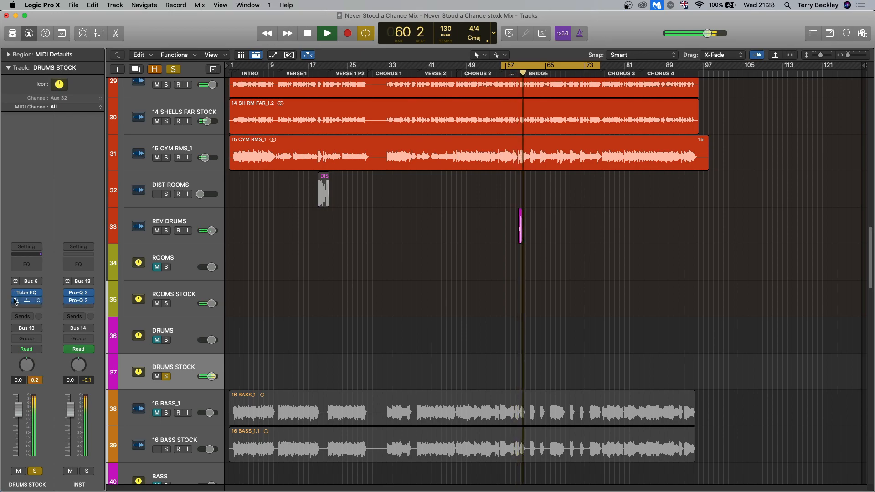
{"action": "key", "text": "space"}
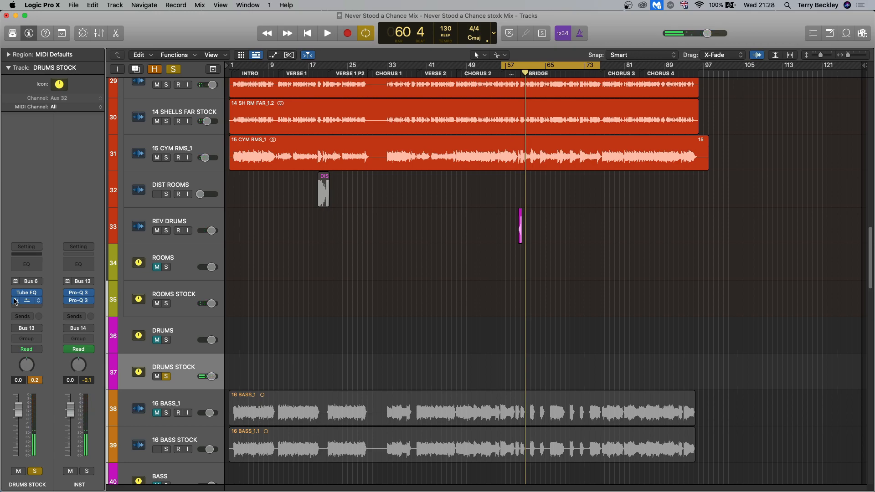
{"action": "left_click", "coordinate": [28, 295]}
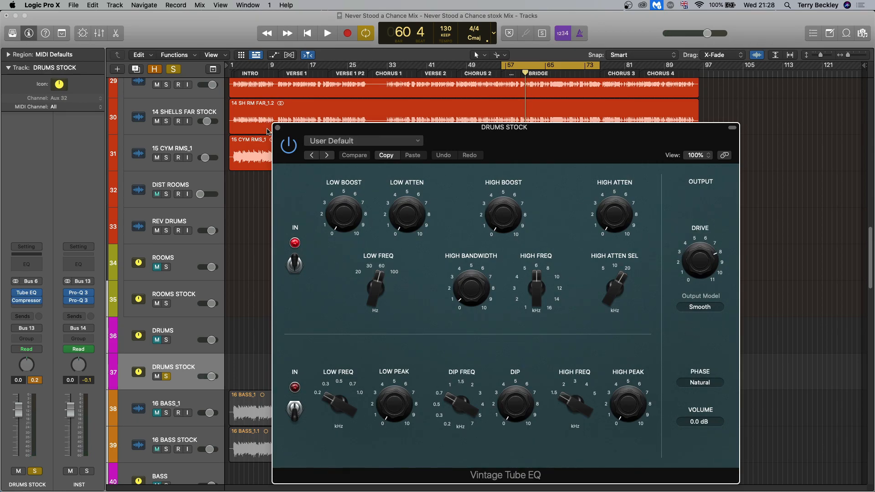
{"action": "left_click", "coordinate": [278, 127]}
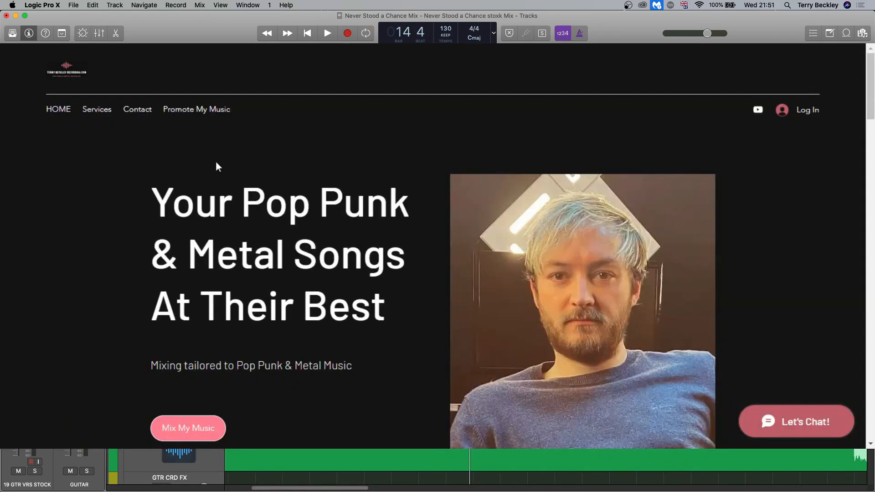
Begin the message in the website's Mixing Enquiry form with "Hey"
{"action": "left_click_drag", "start_coordinate": [871, 94], "coordinate": [871, 392]}
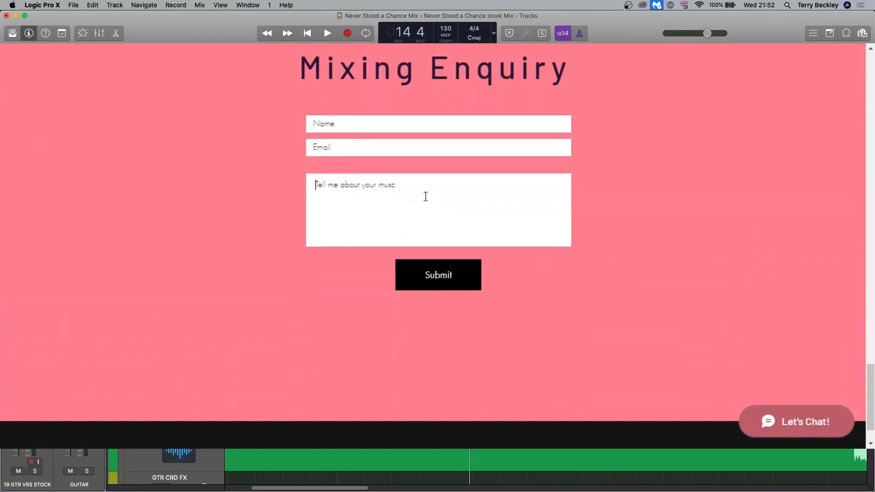
{"action": "type", "text": "Hey"}
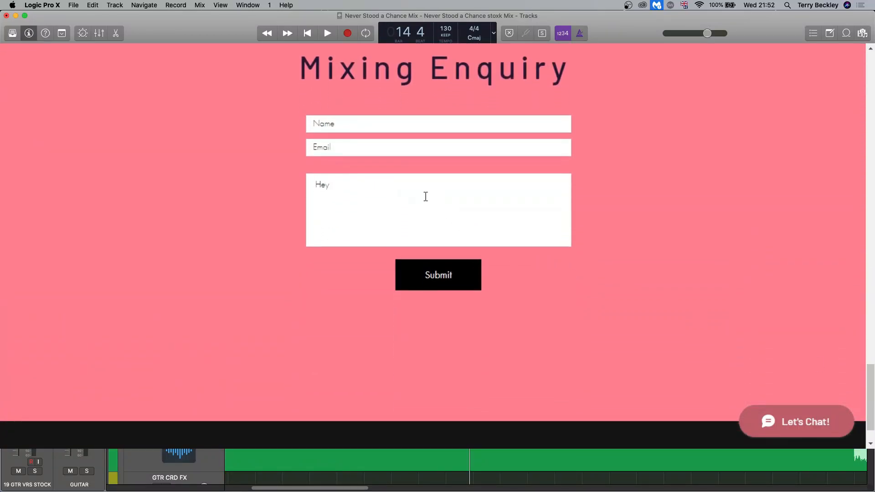